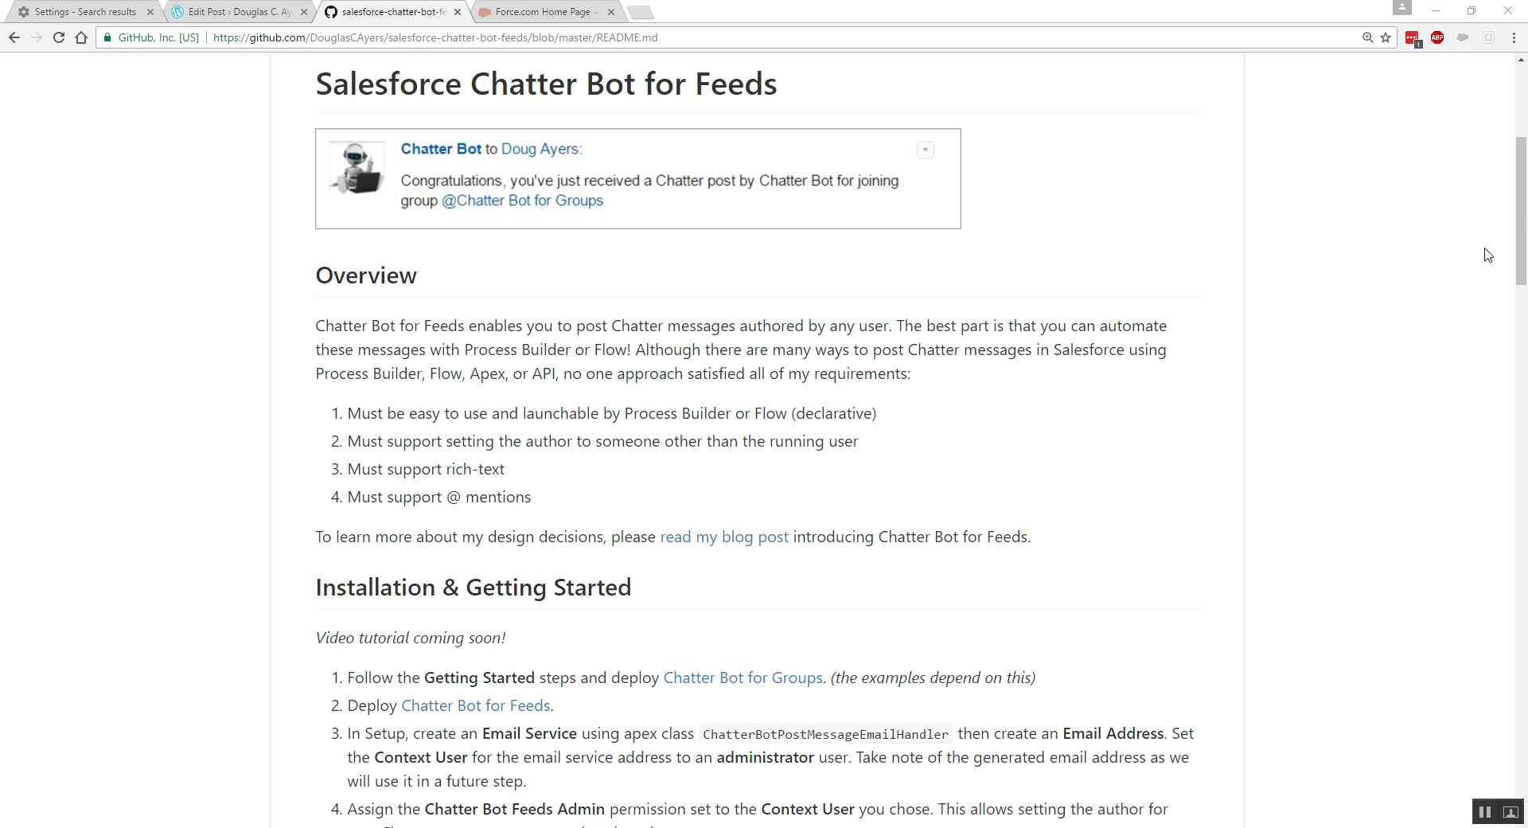
- Open the Chatter Bot for Groups link from the Installation section in a new tab and view it
drag(1520, 206, 1517, 281)
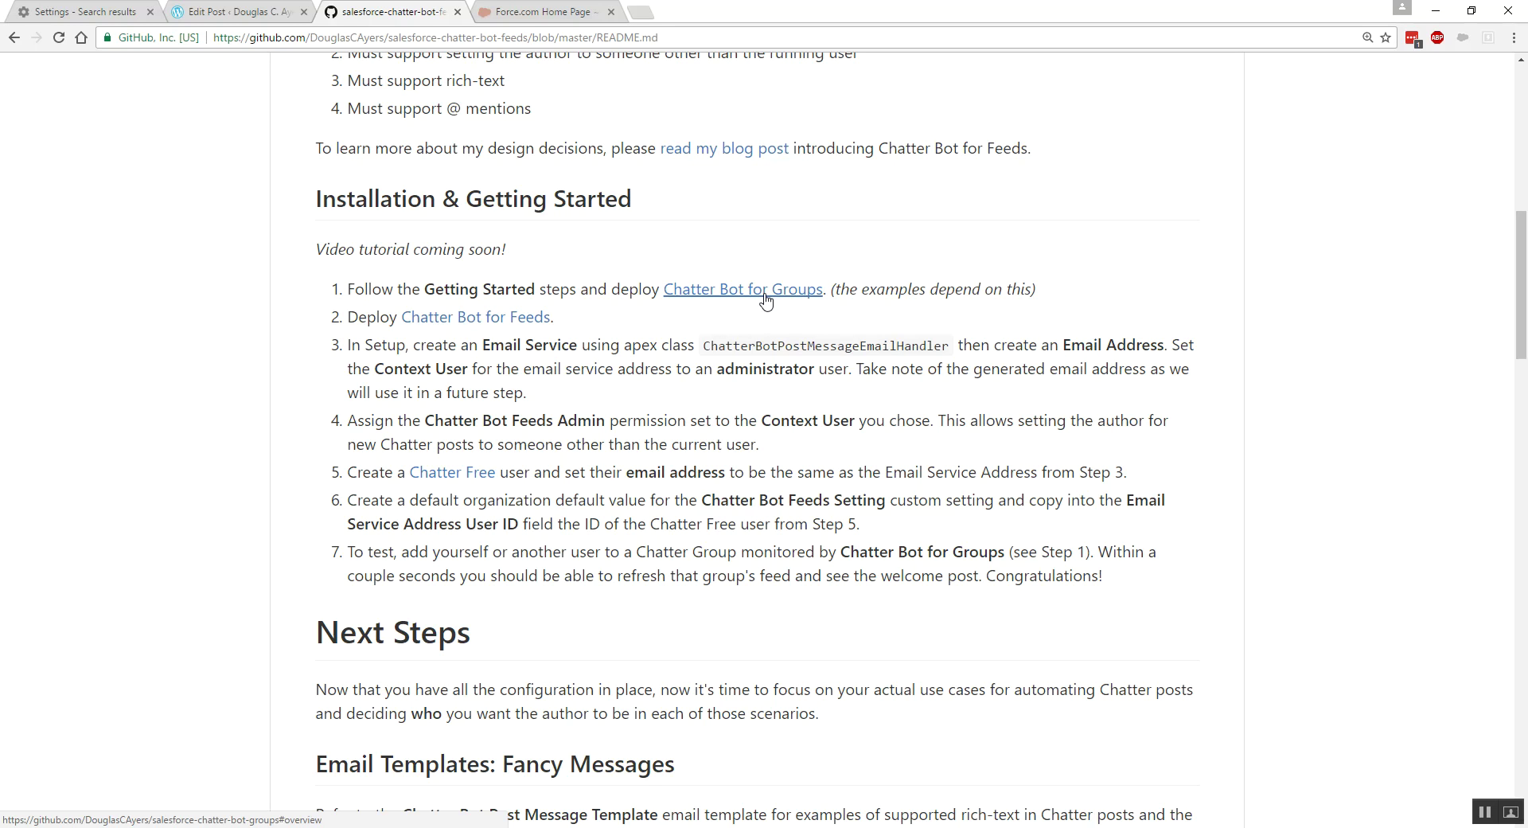
right_click(764, 300)
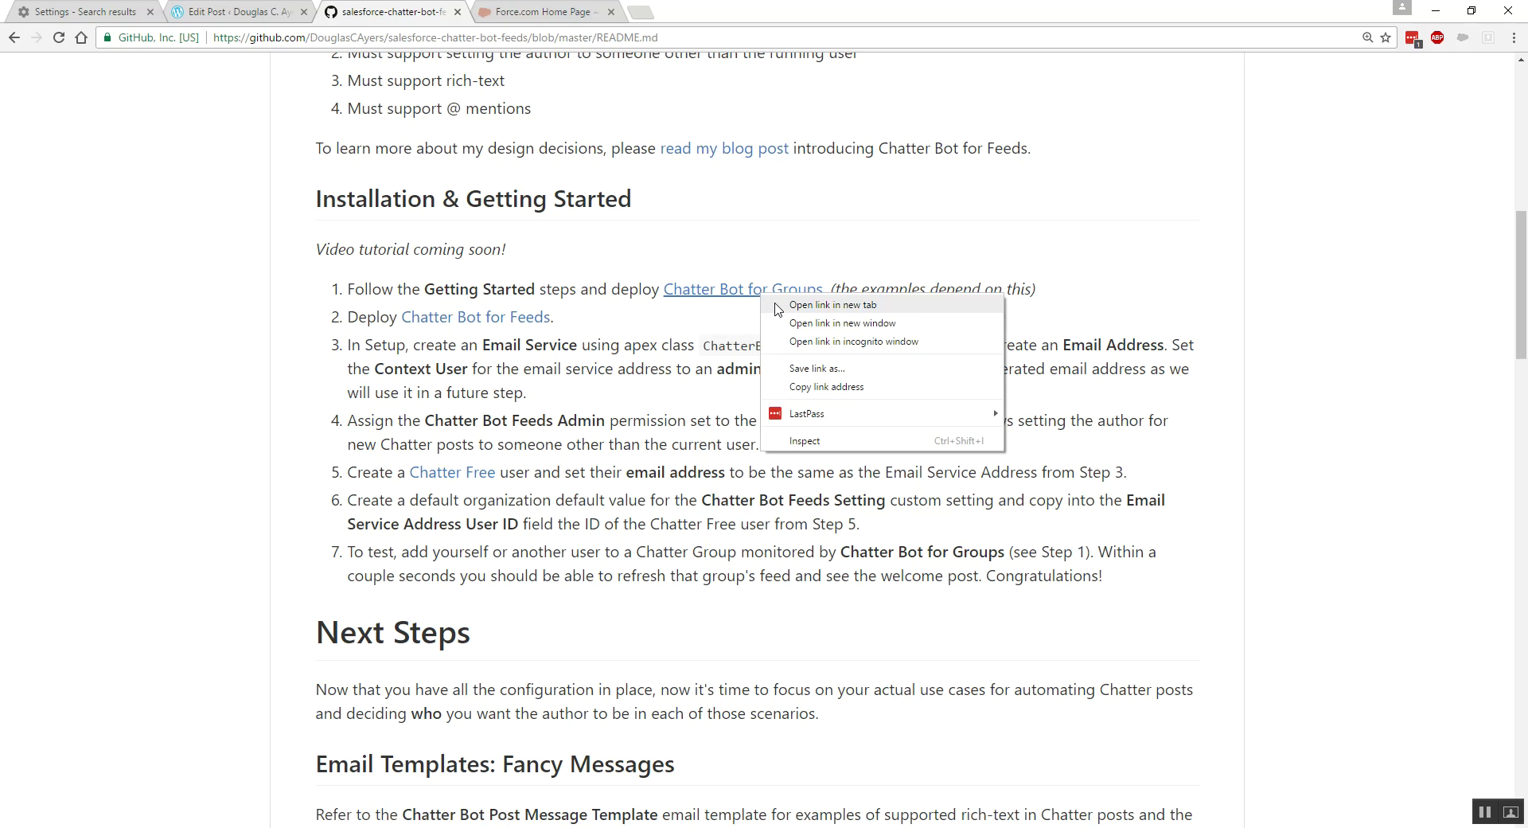
click(795, 309)
click(541, 13)
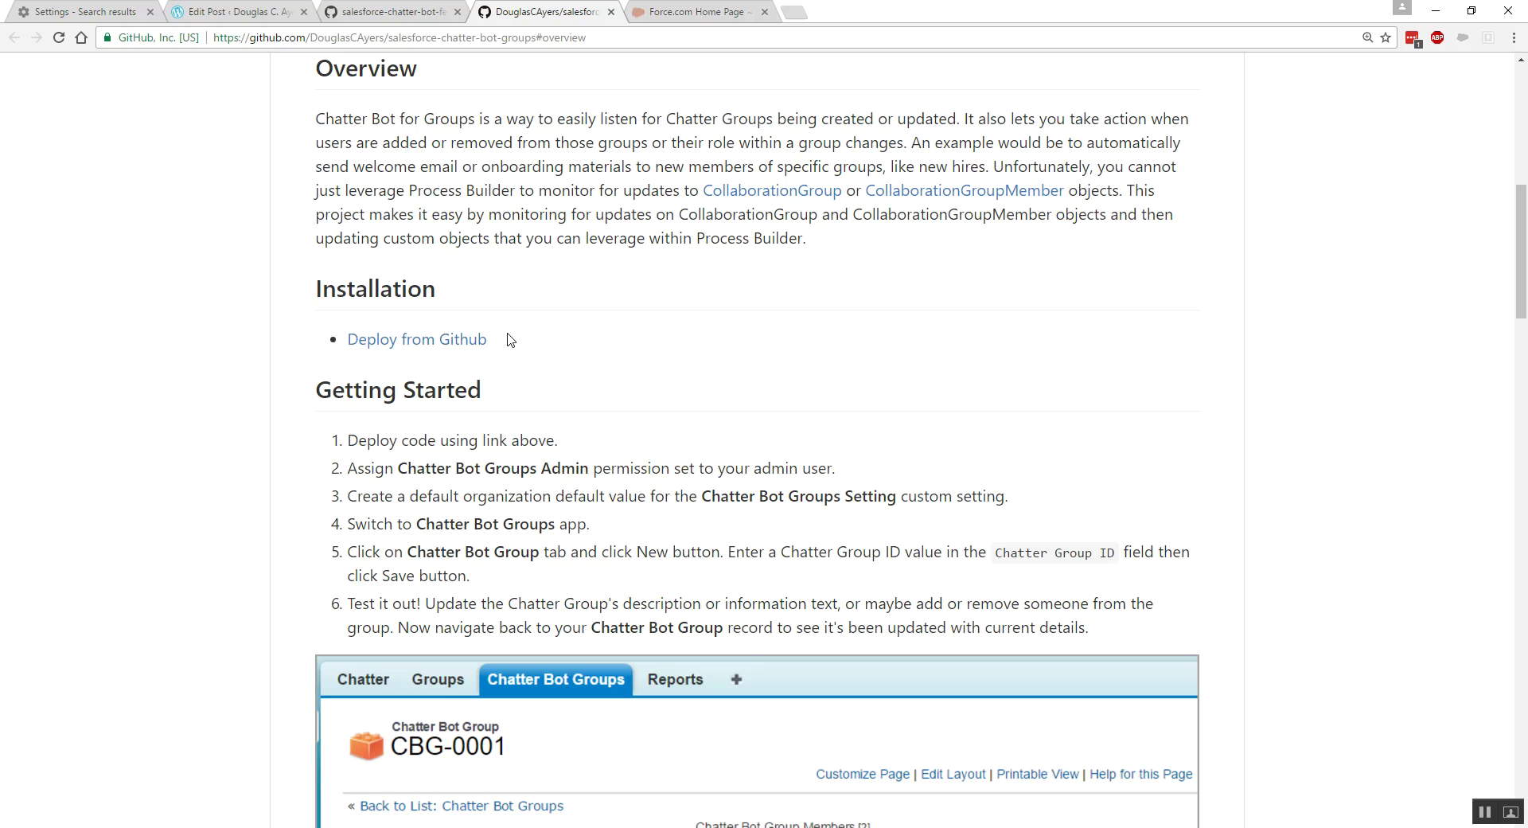
- Deploy salesforce-chatter-bot-groups to the Trailhead org with Deploy from Github, then close the tool
right_click(404, 345)
click(445, 352)
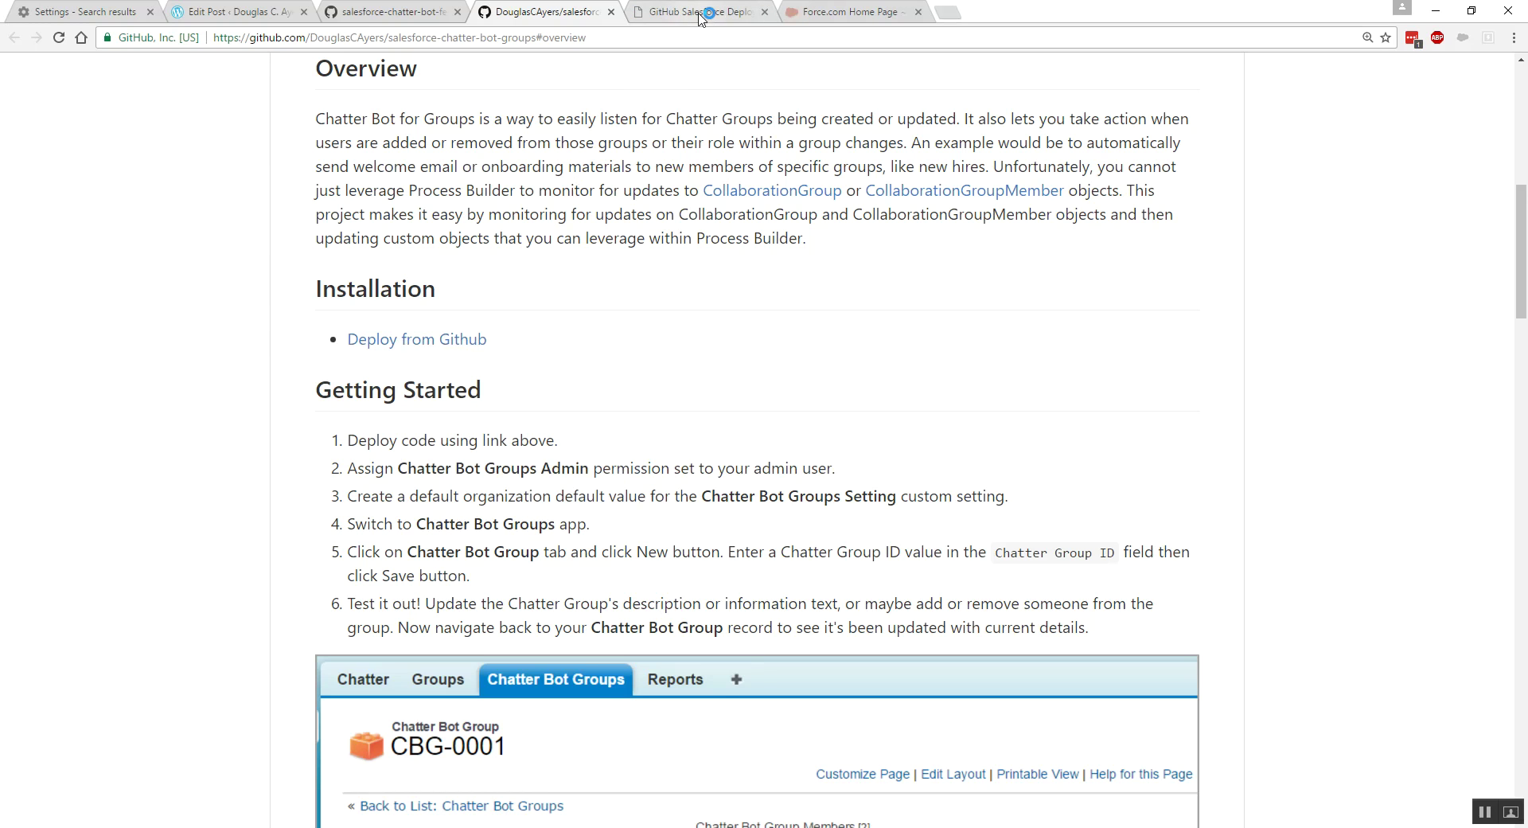
click(700, 13)
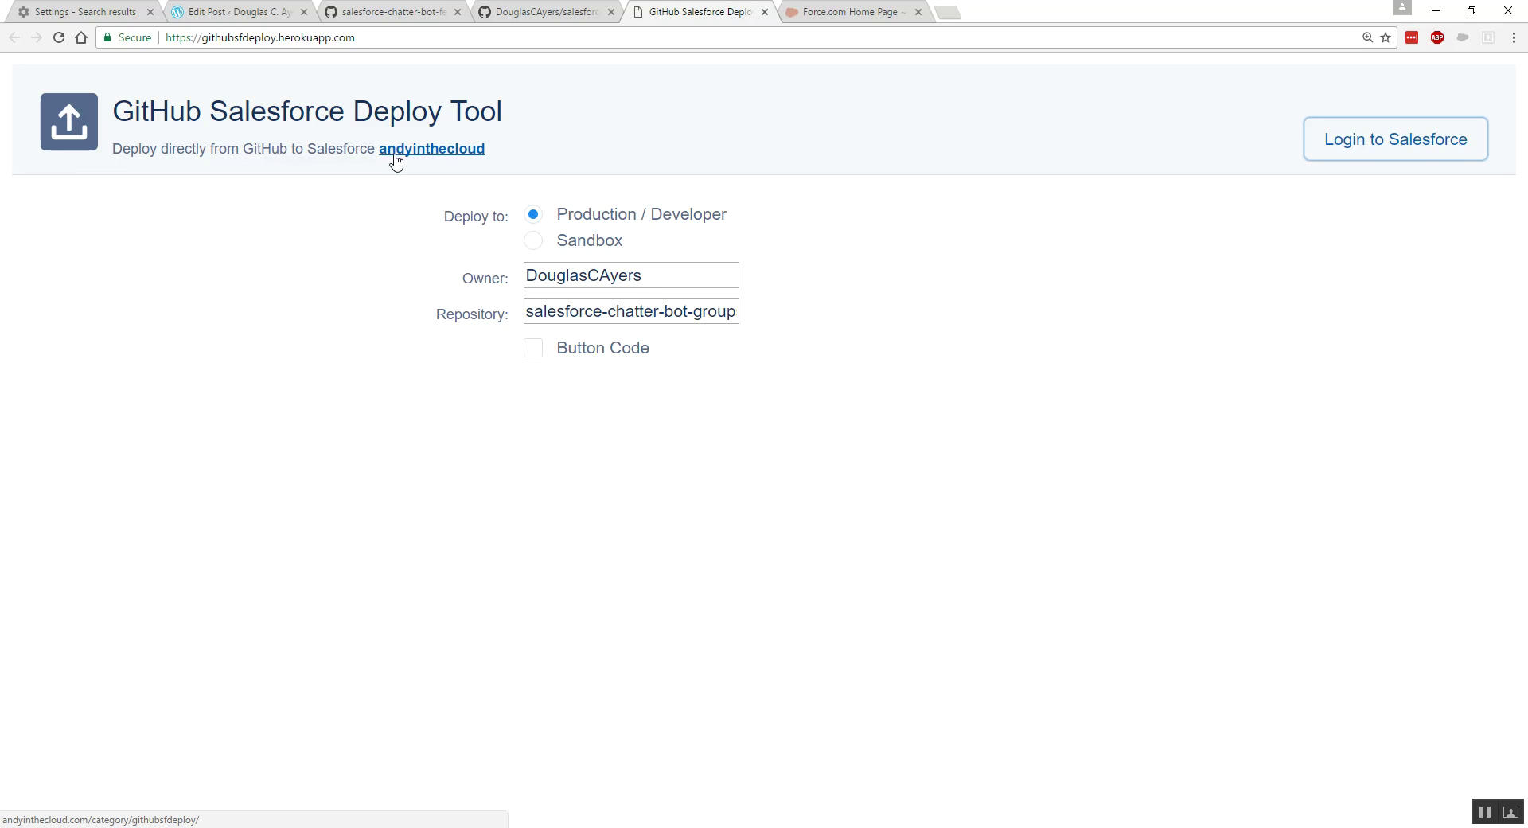
click(1354, 159)
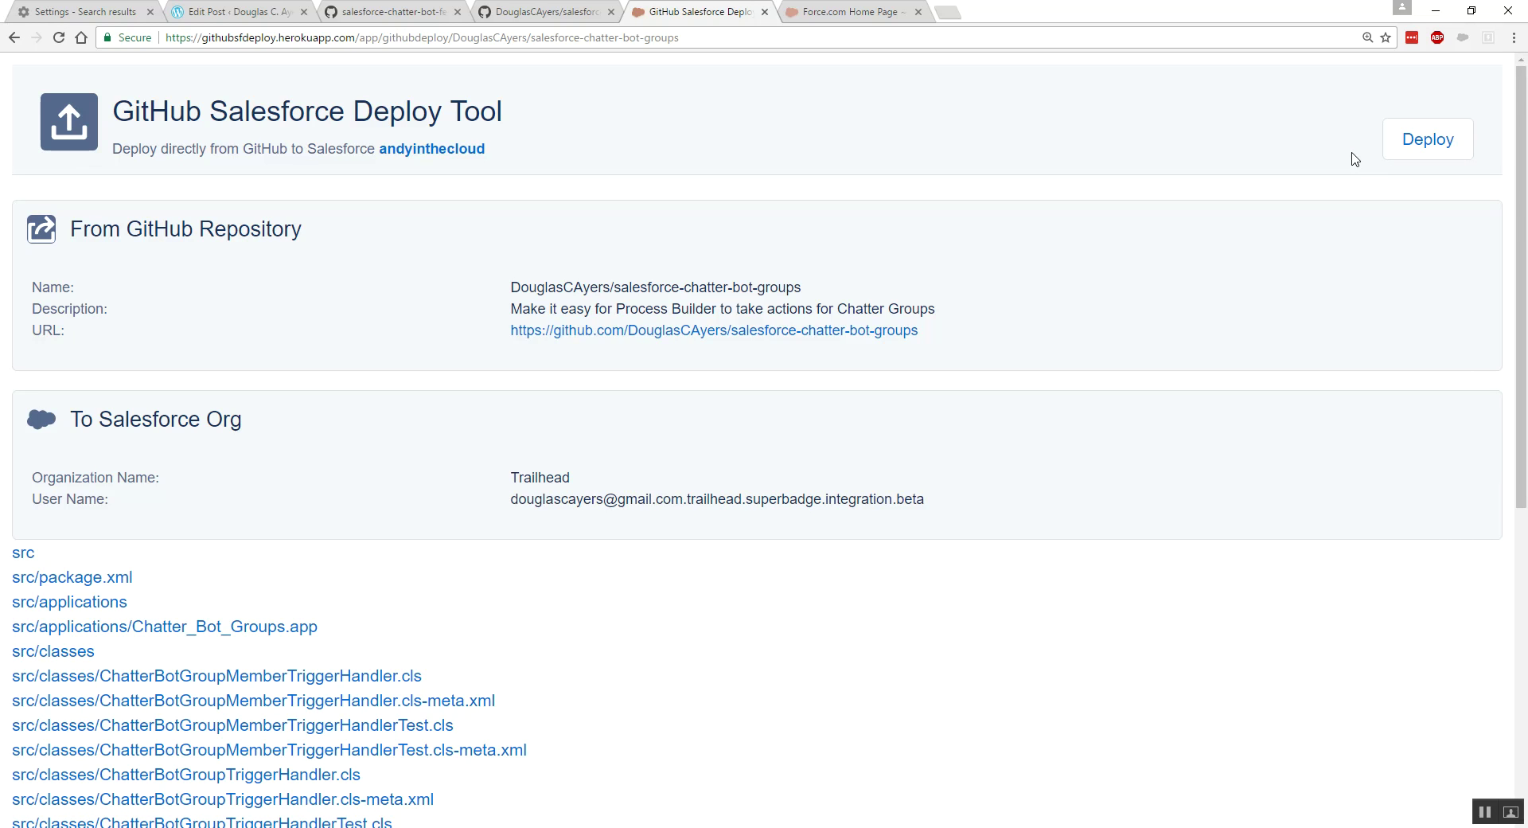
click(1426, 153)
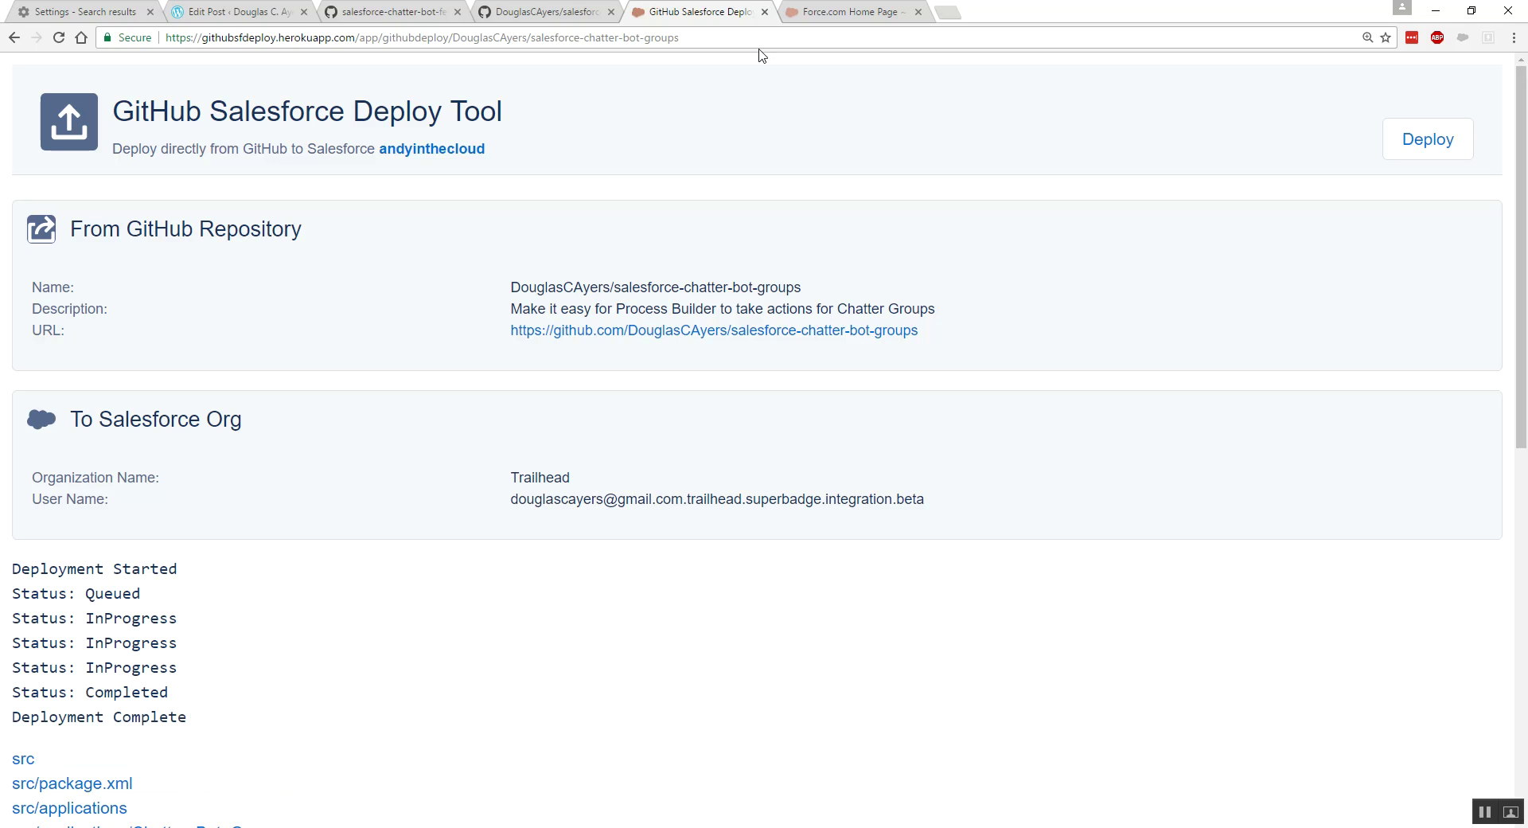
click(765, 12)
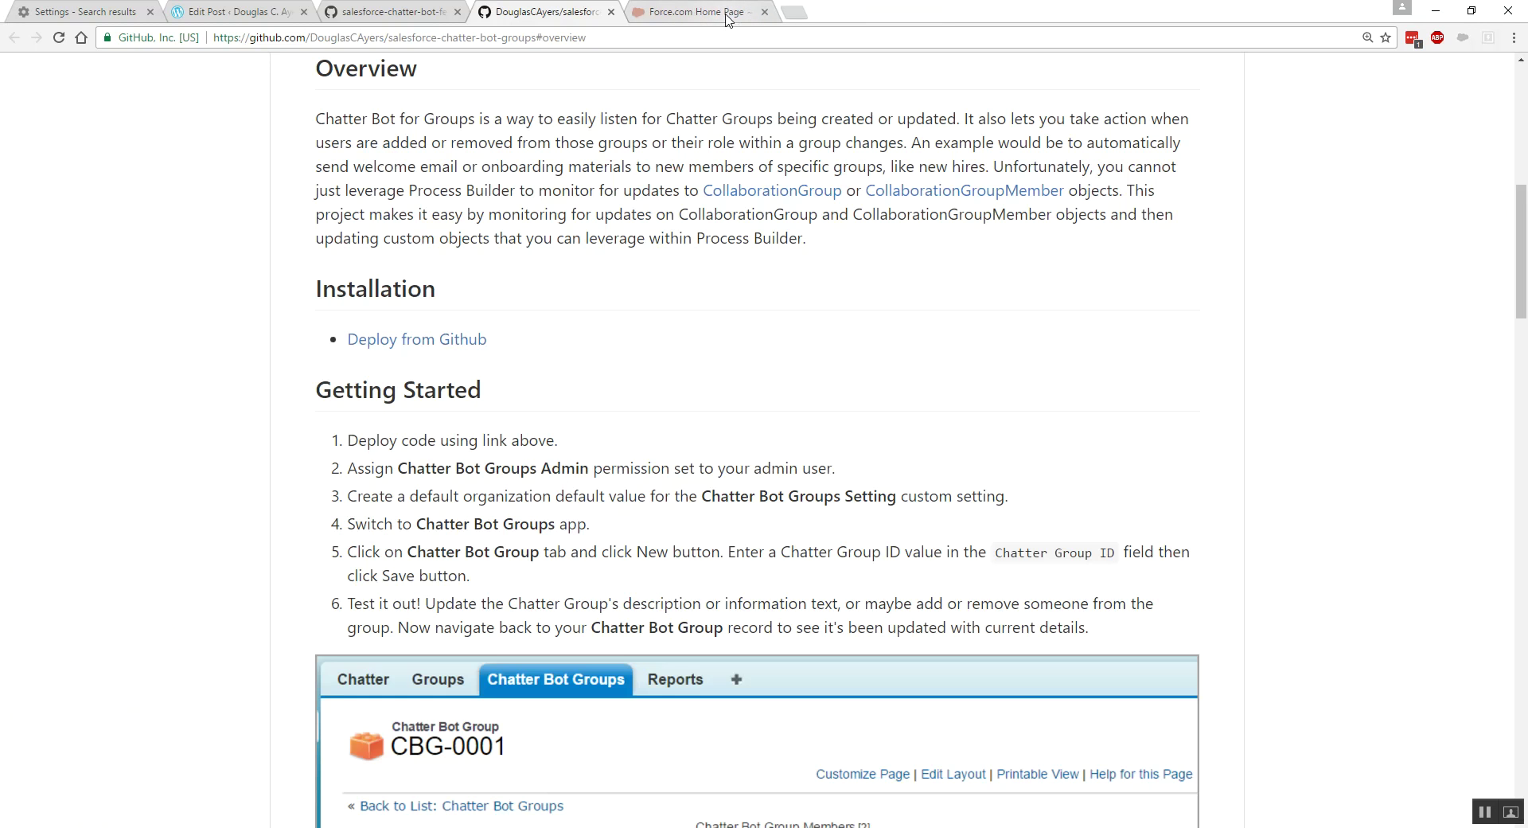
- Switch the Salesforce org to the Chatter Bot Groups app and open the Groups list
click(727, 16)
click(1286, 90)
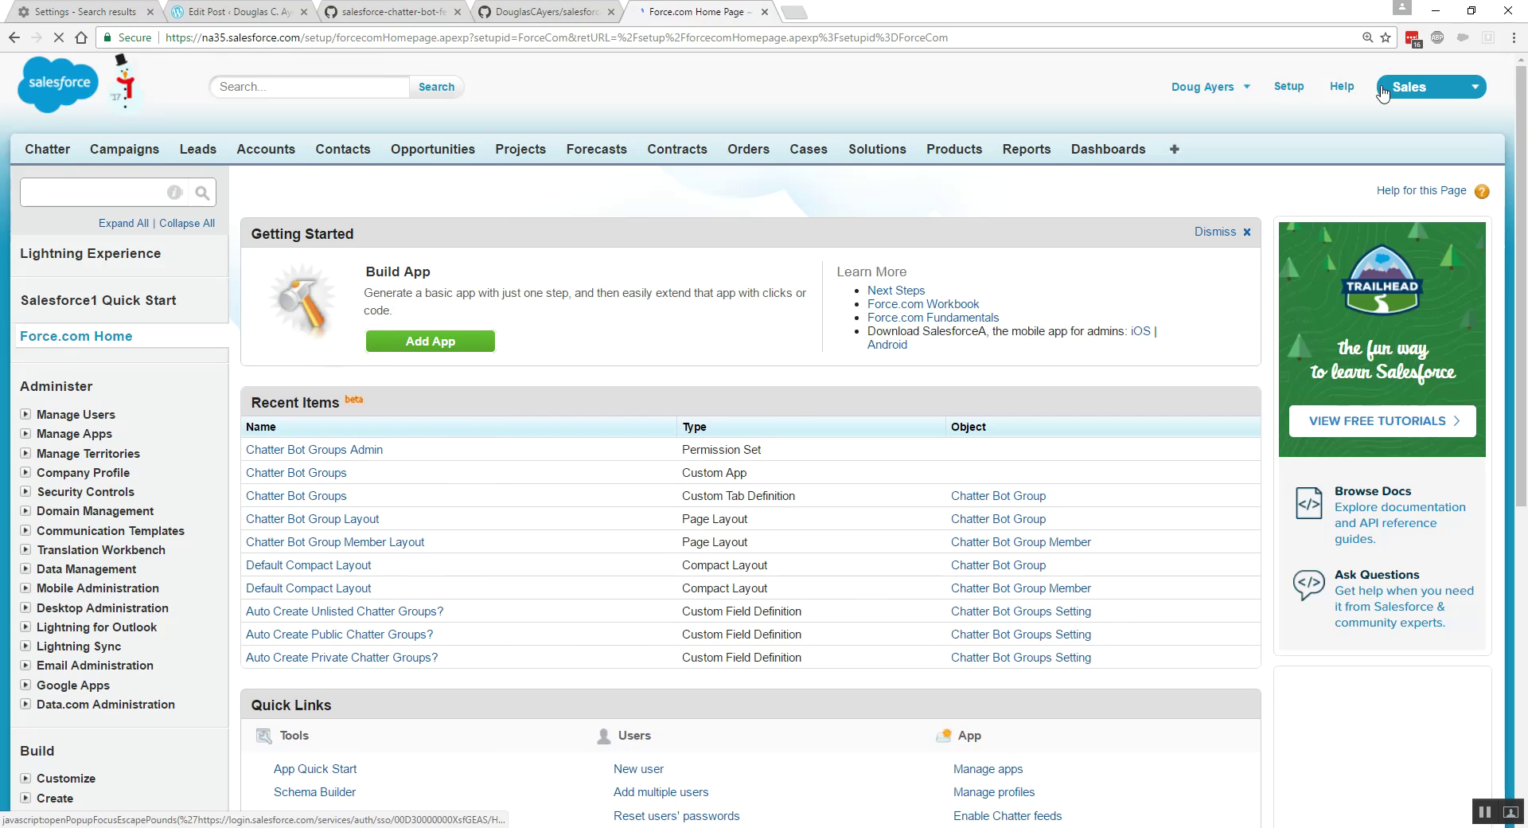
click(1406, 92)
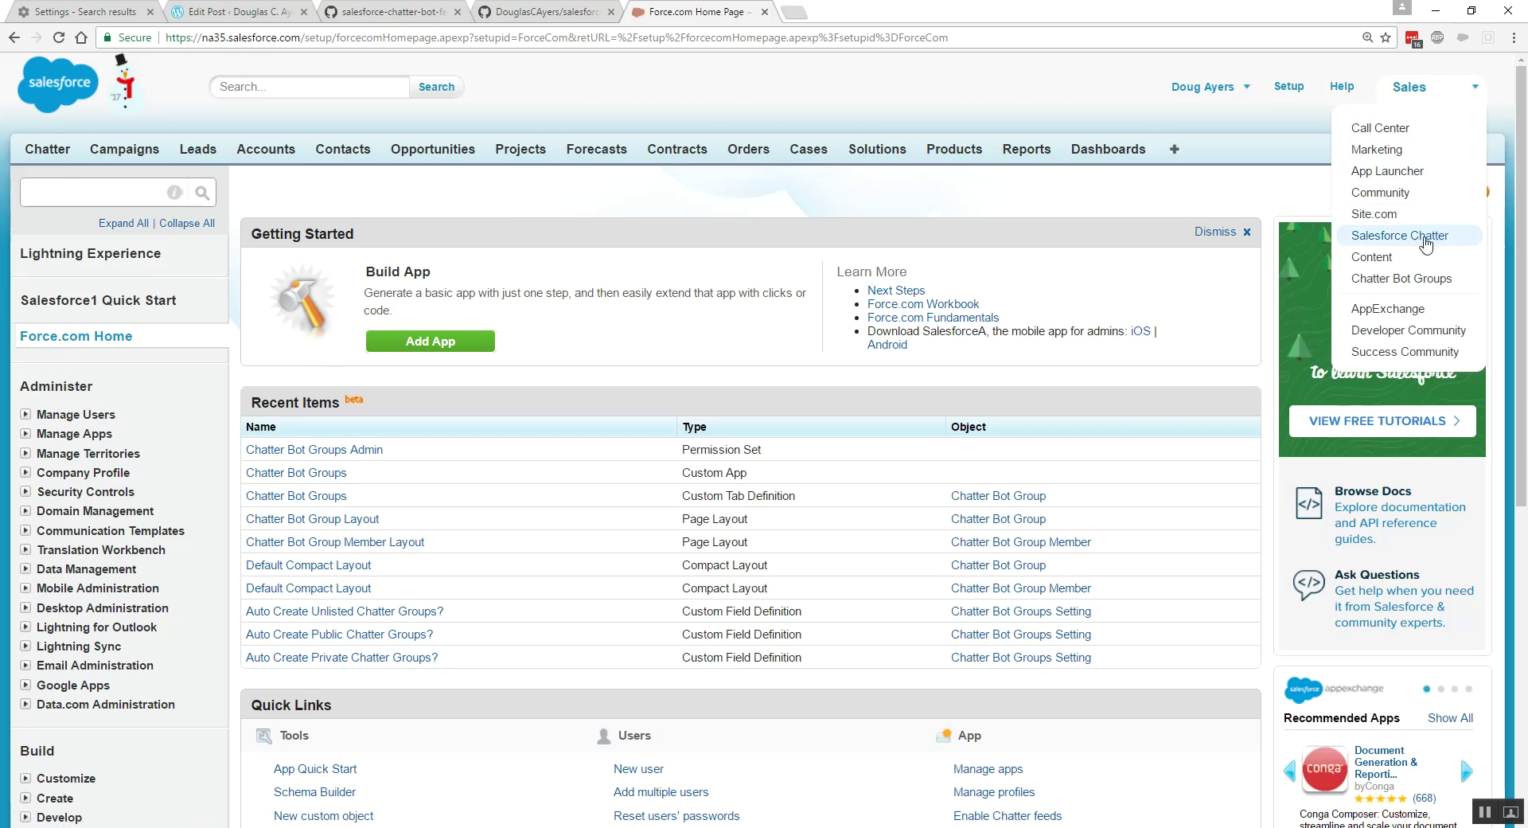
click(1426, 279)
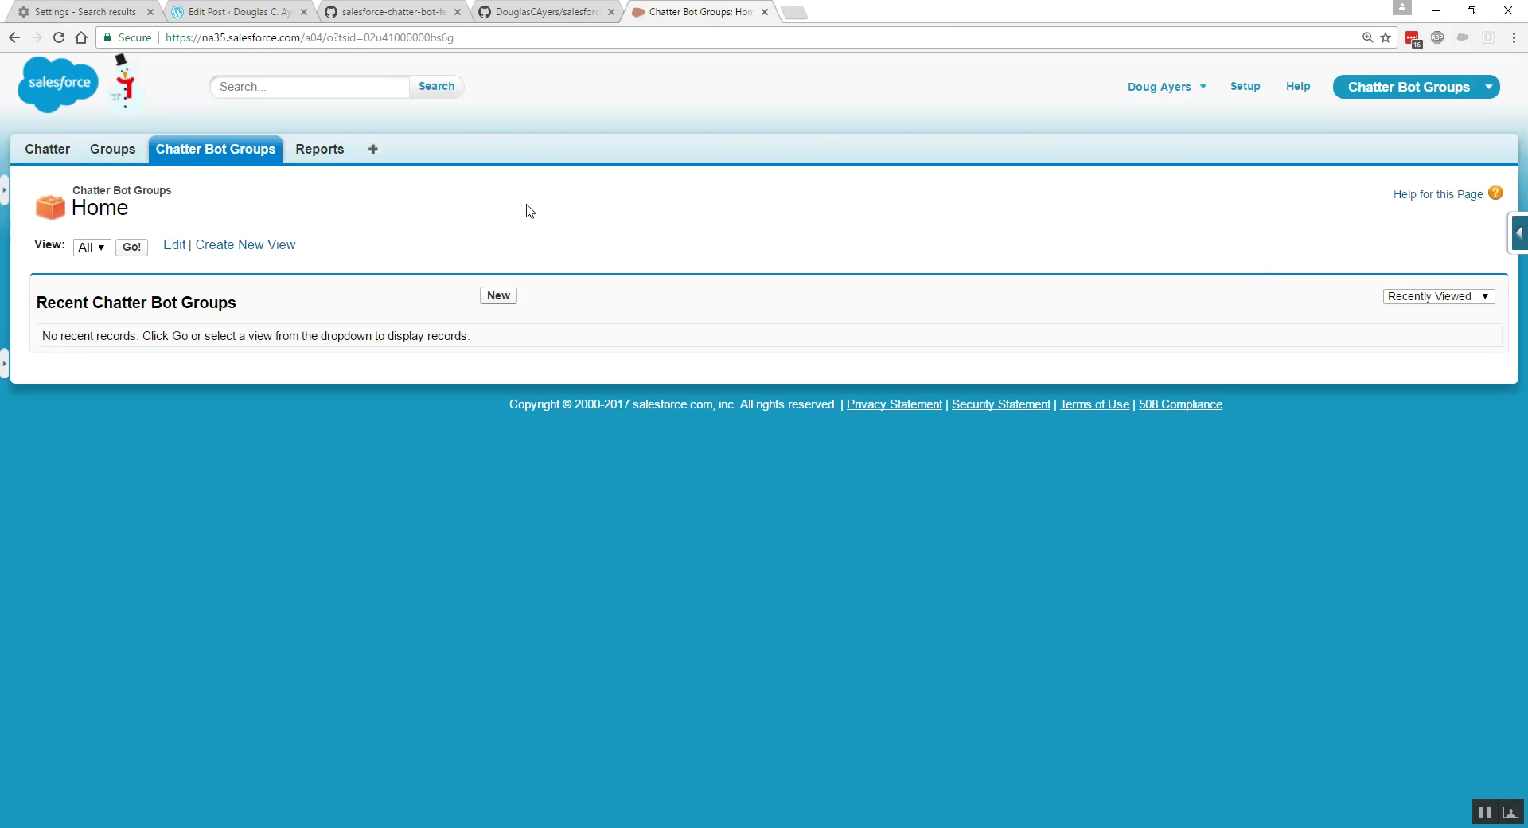
click(125, 157)
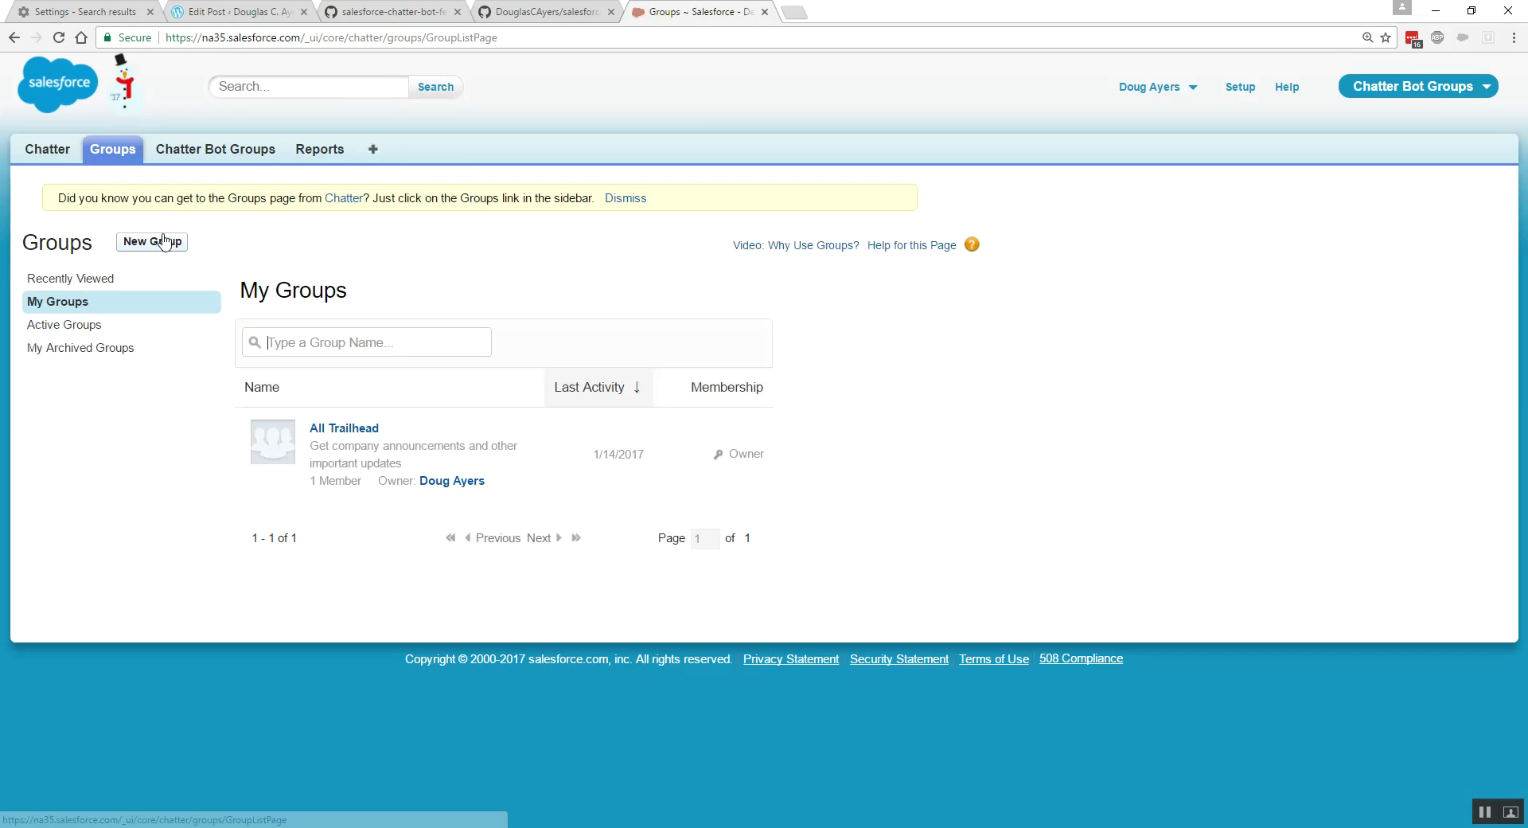
- Create the 'Chatter Bot Support' group and copy its ID from the address bar
click(163, 242)
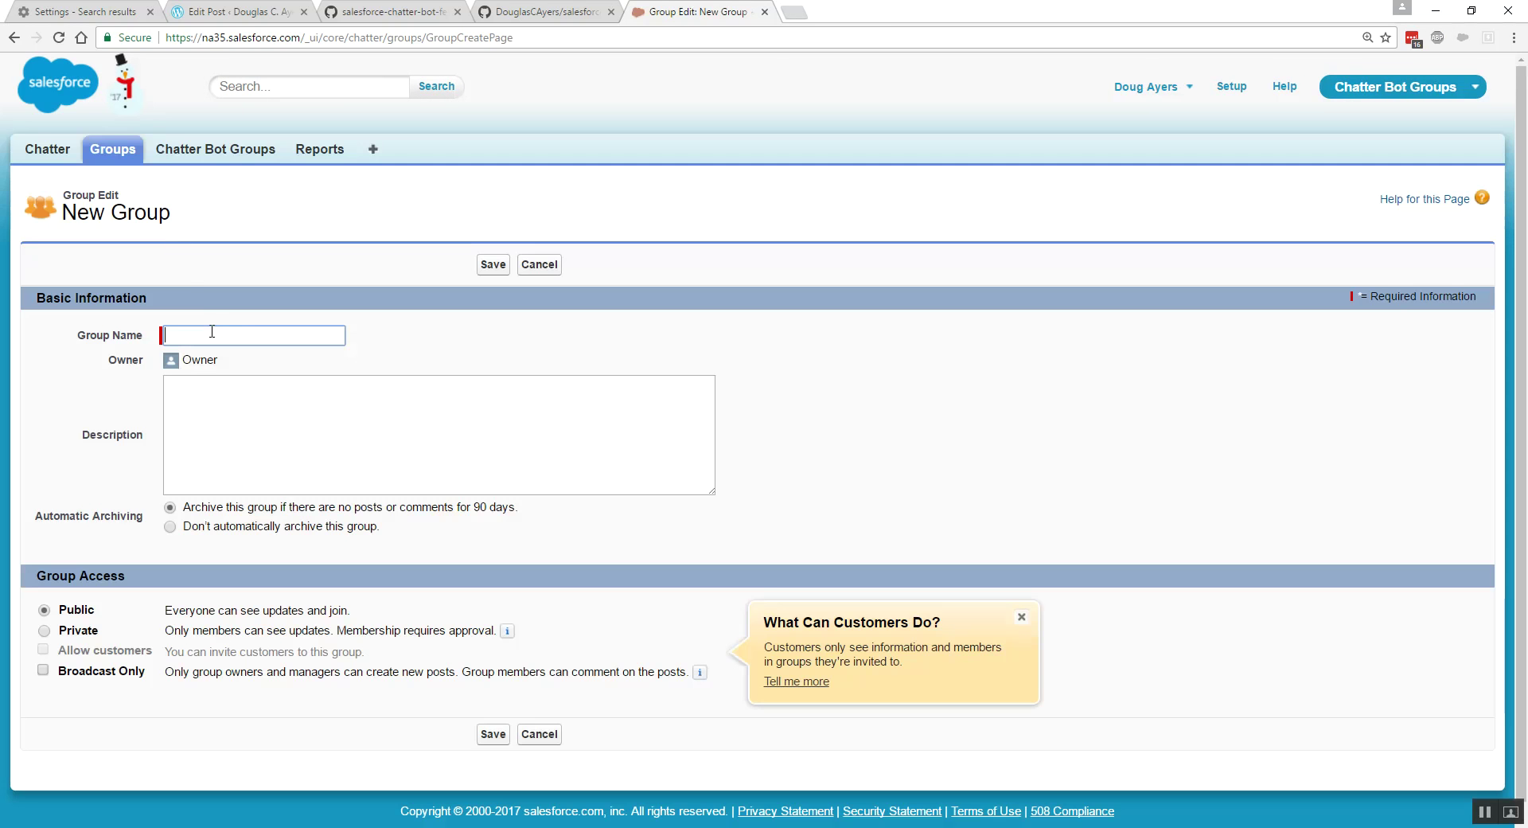
text(Chatter Bot Support)
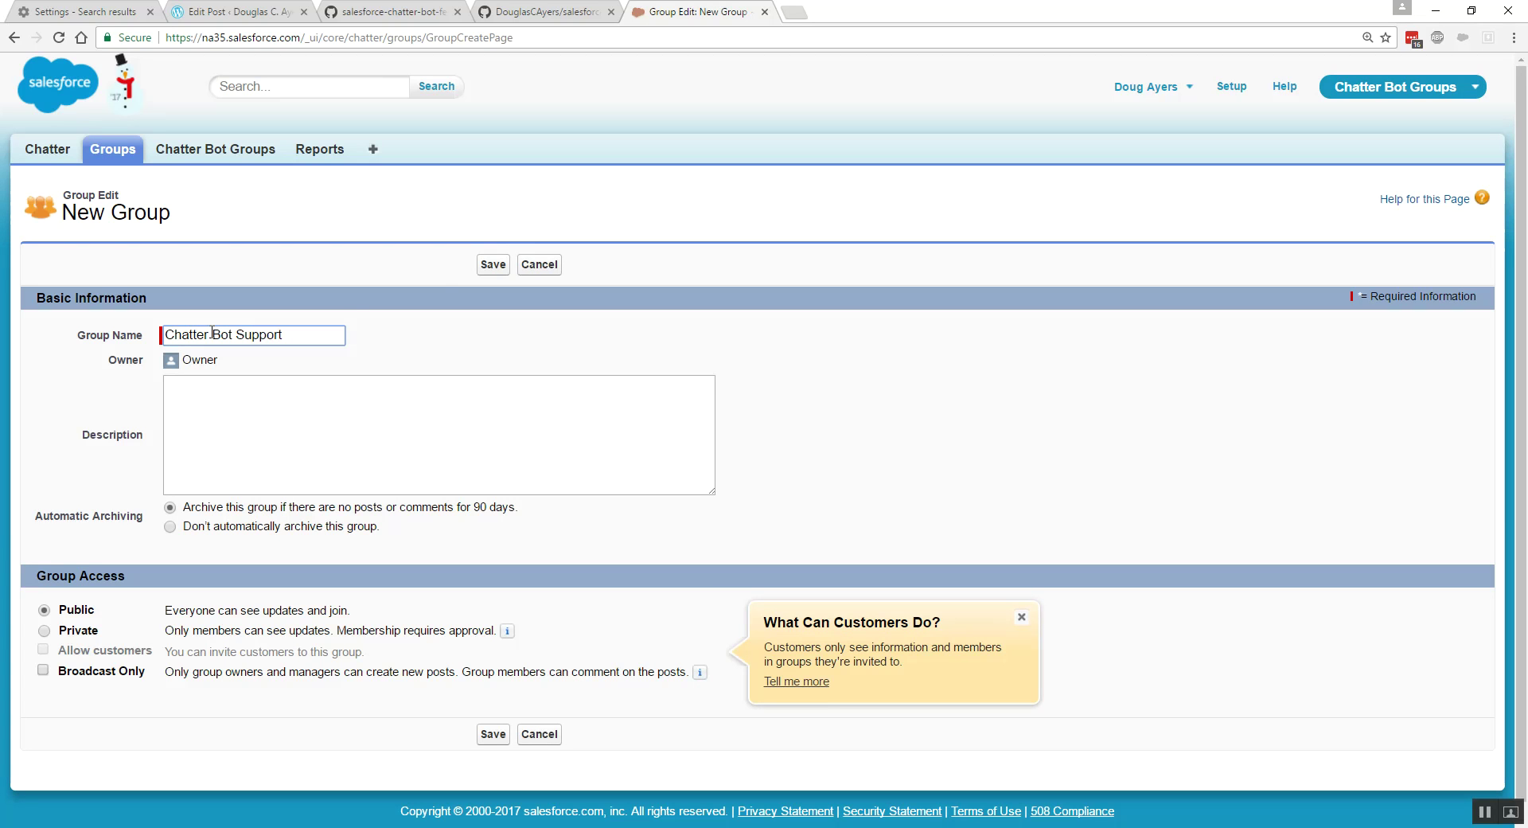
click(487, 267)
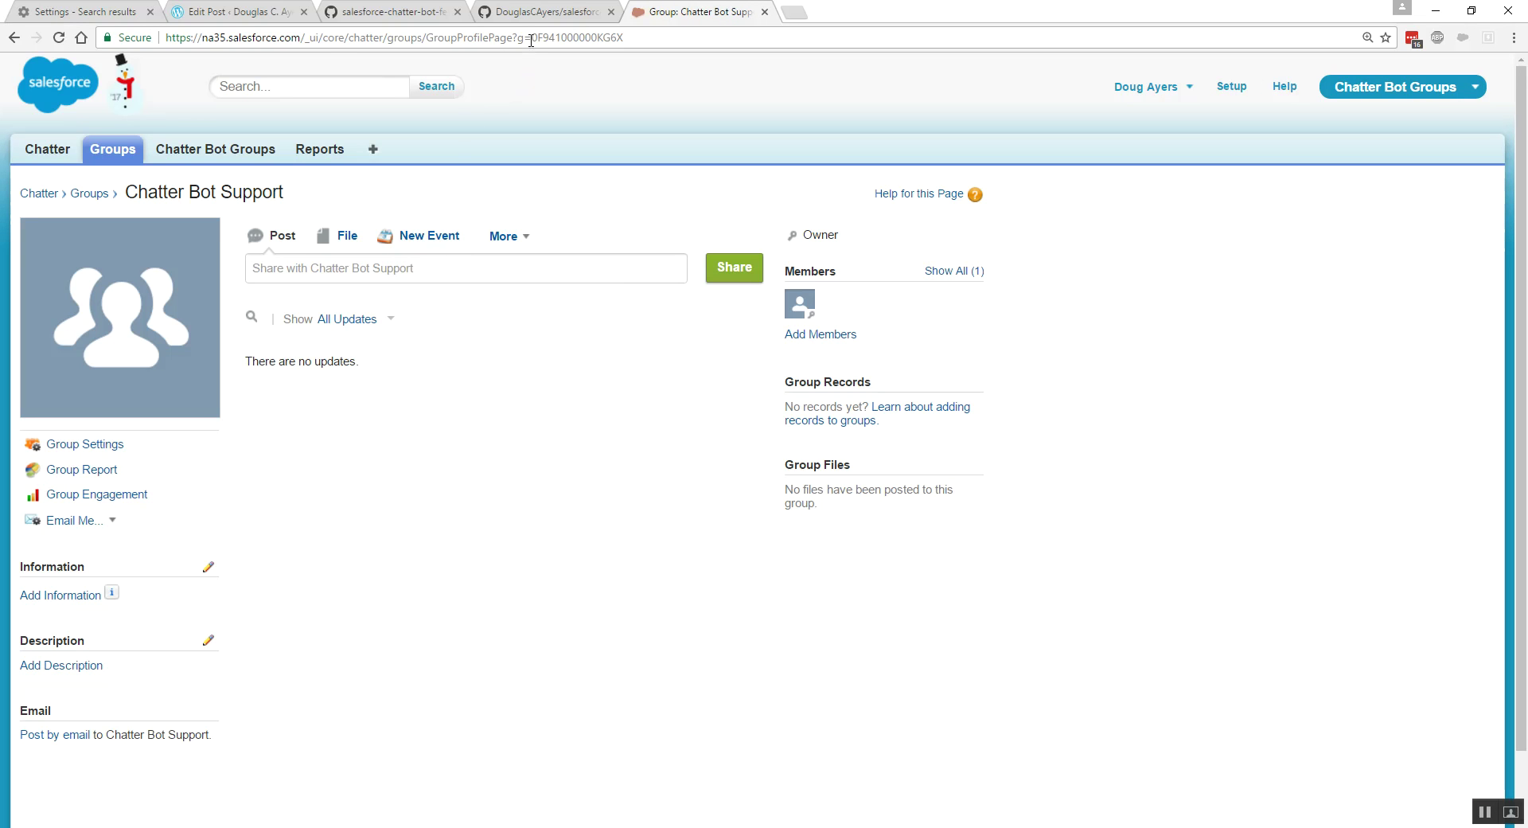
drag(532, 40, 632, 42)
key(ctrl+c)
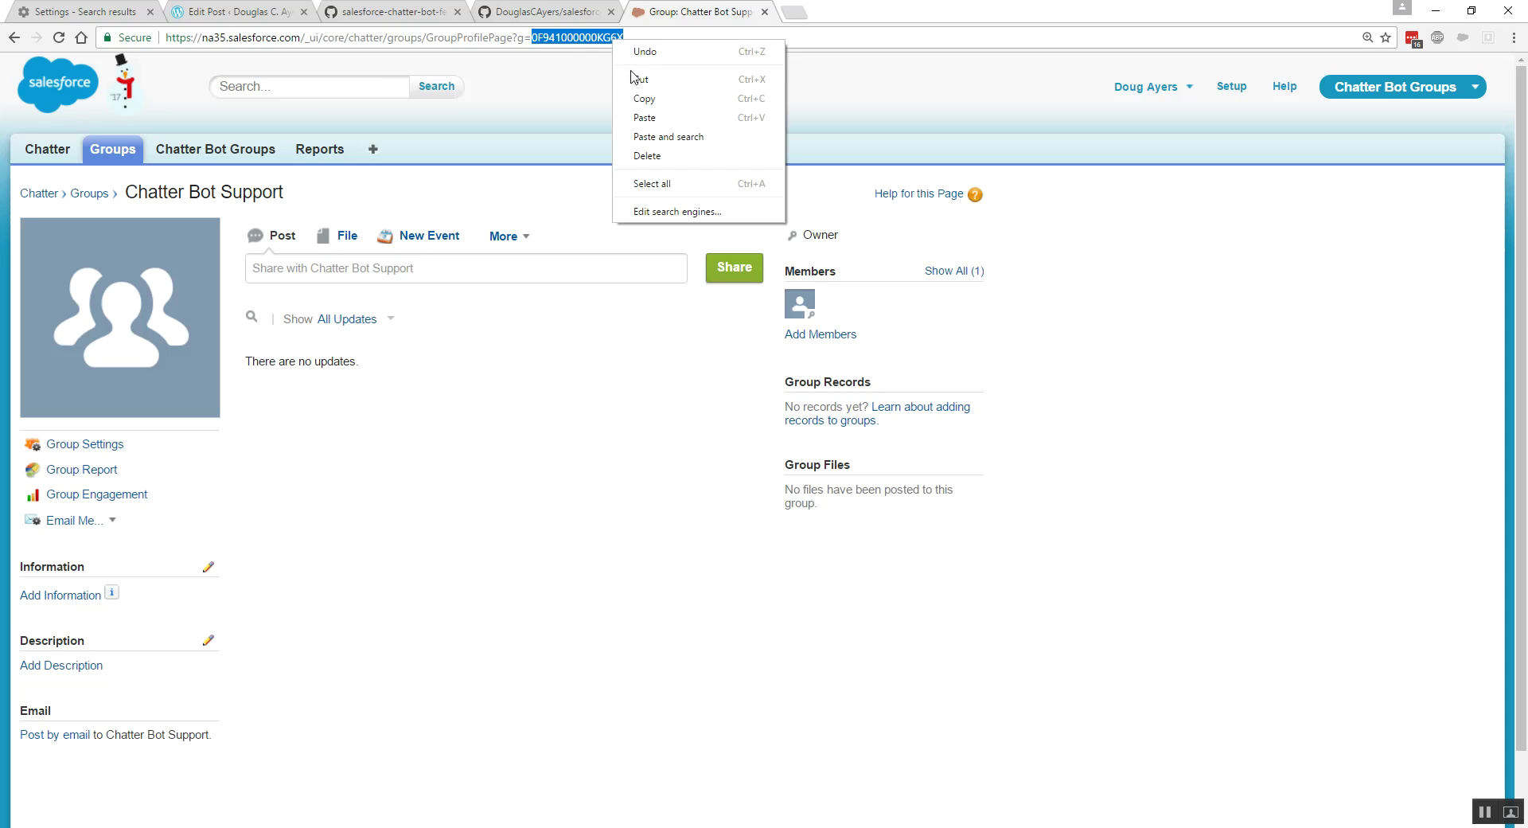
click(643, 98)
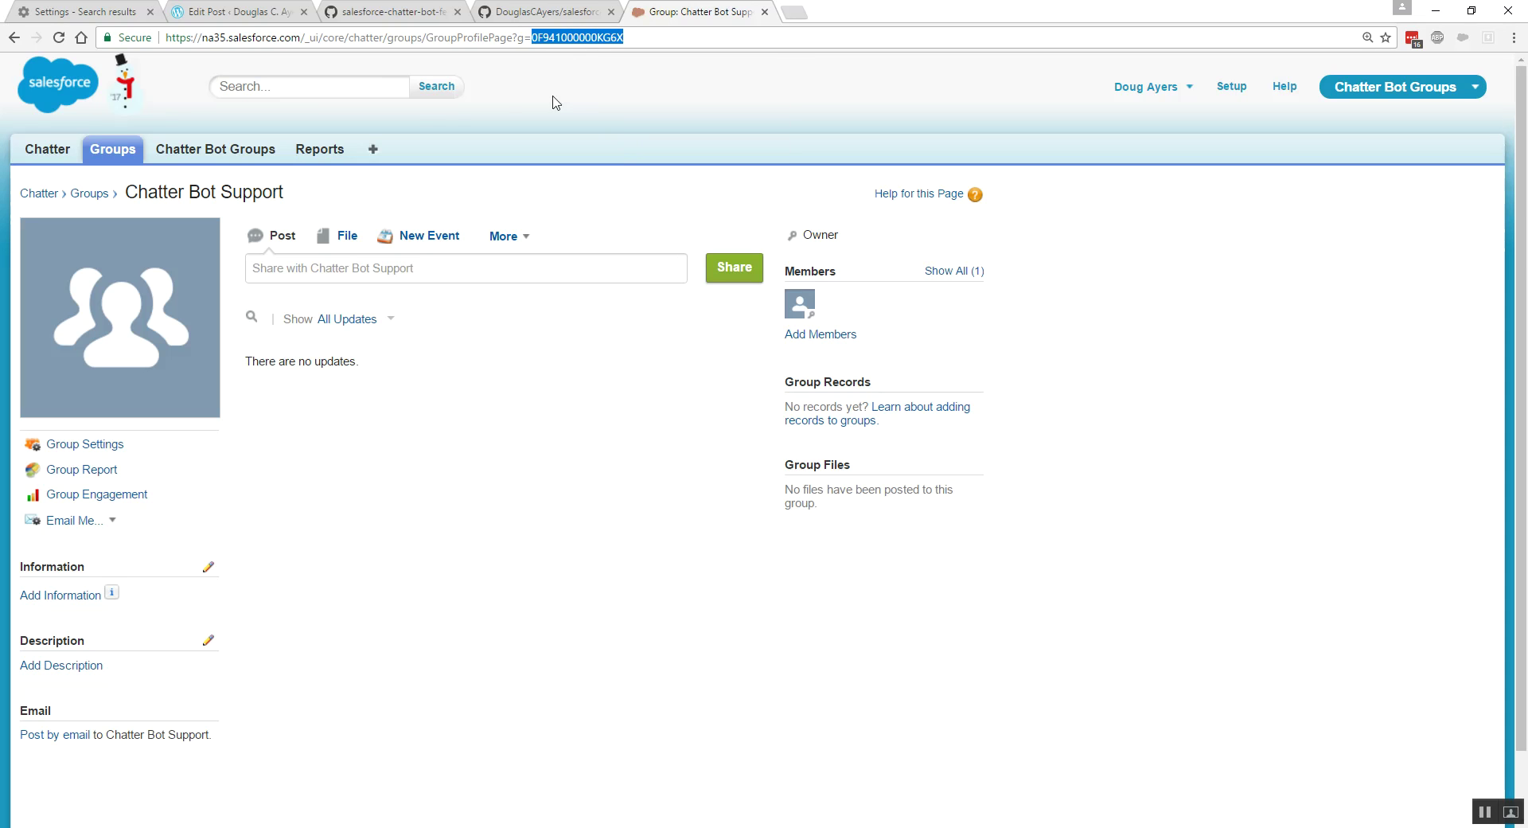
click(230, 151)
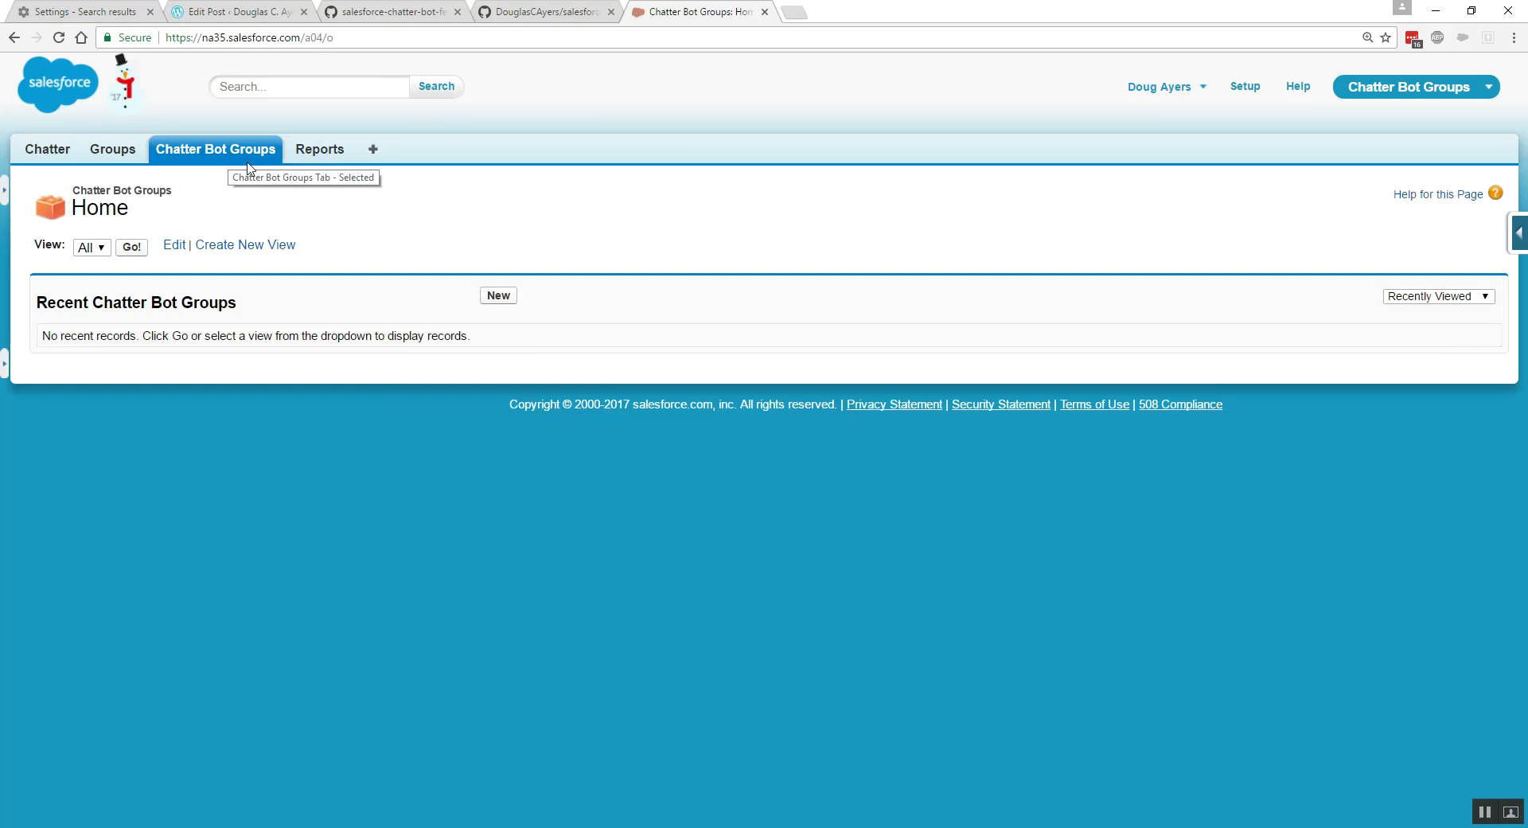
- Save Chatter Bot Group record CBG-0004 with pasted group ID 0F941000000KG6X
click(499, 297)
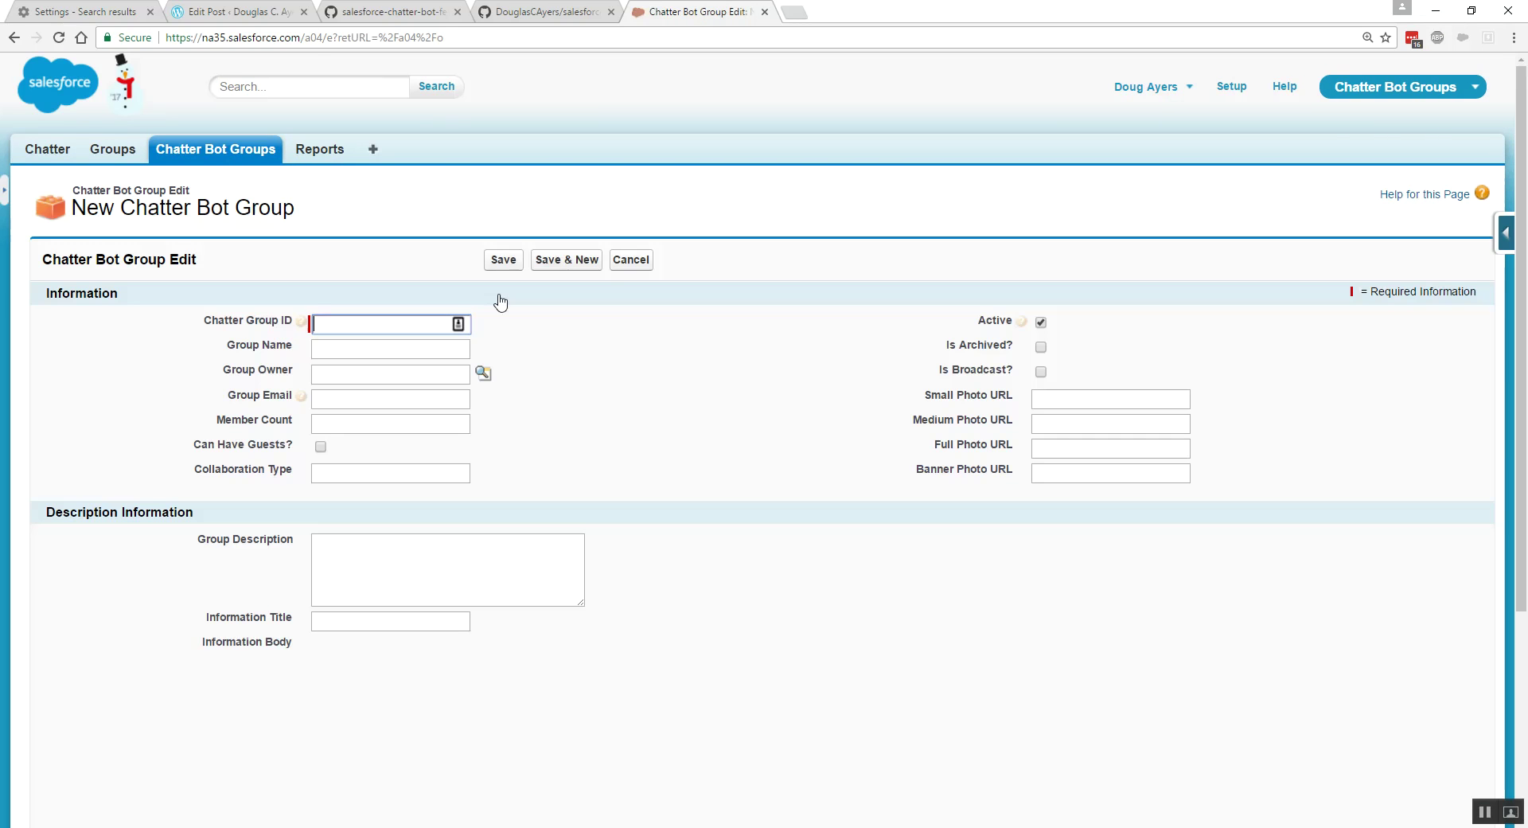
right_click(363, 321)
click(410, 423)
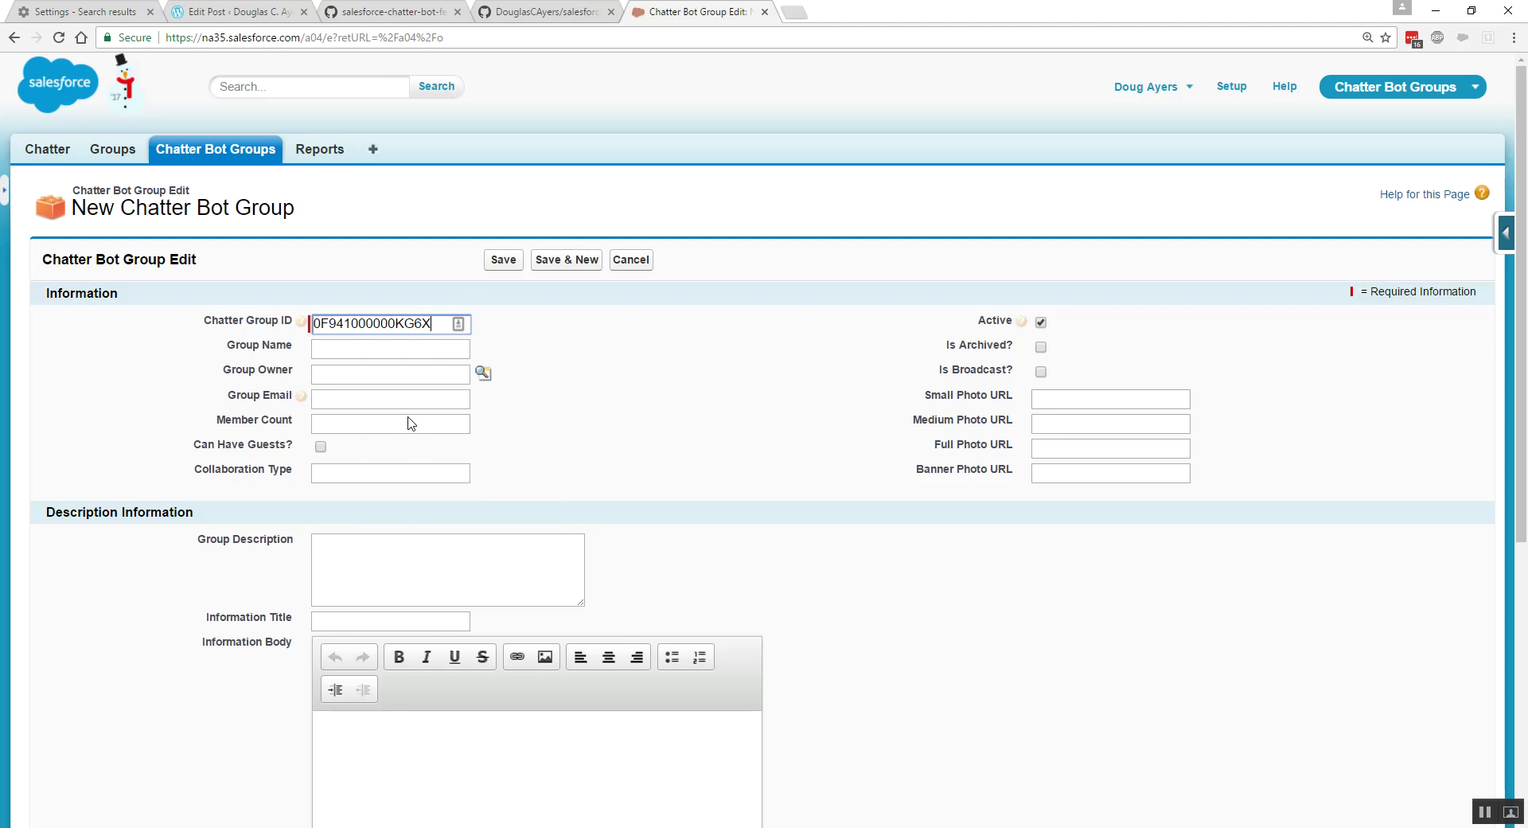
drag(977, 321, 1032, 330)
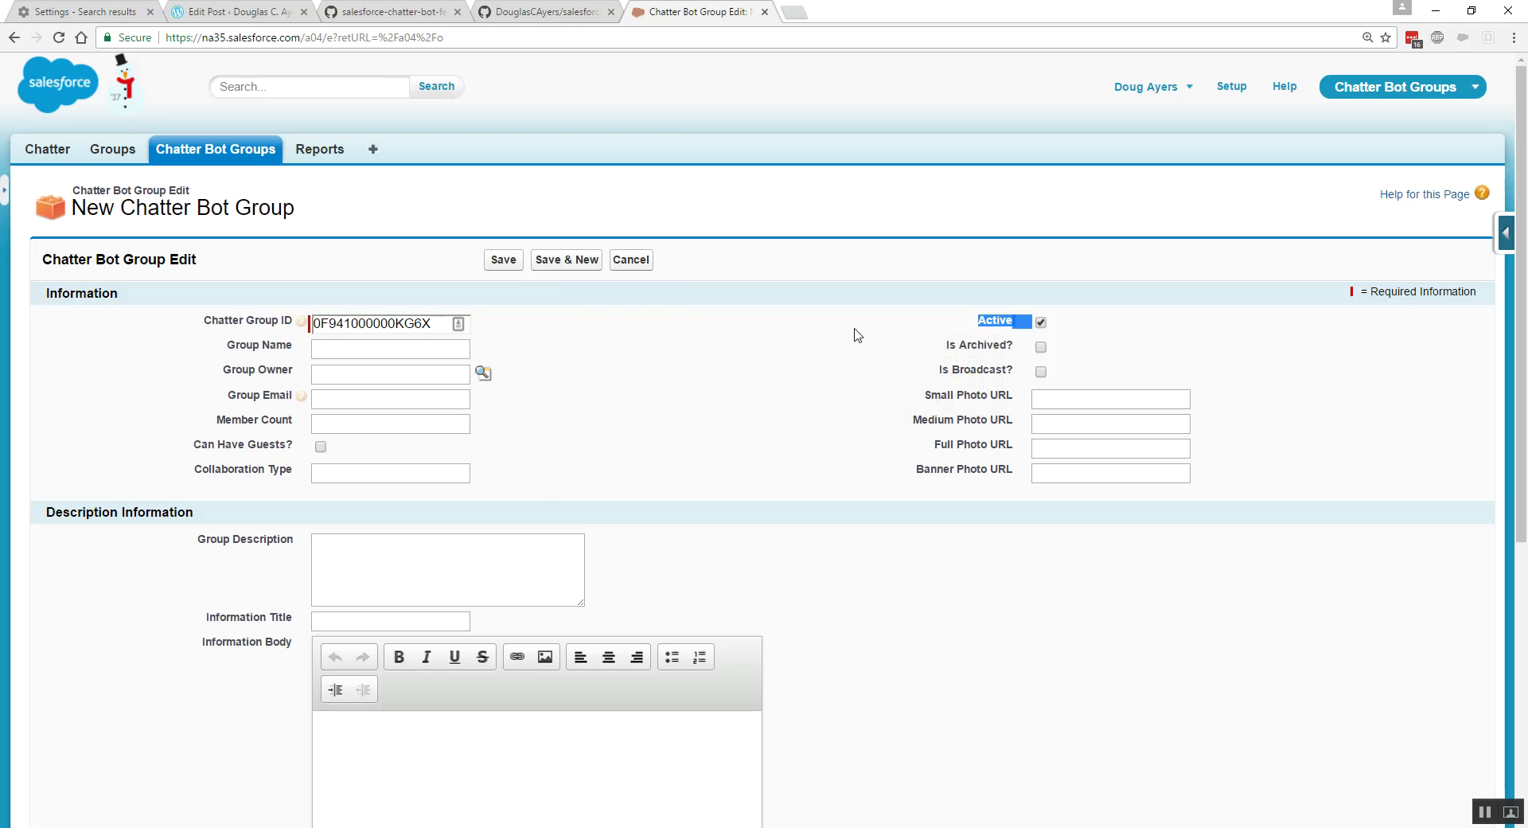
click(503, 261)
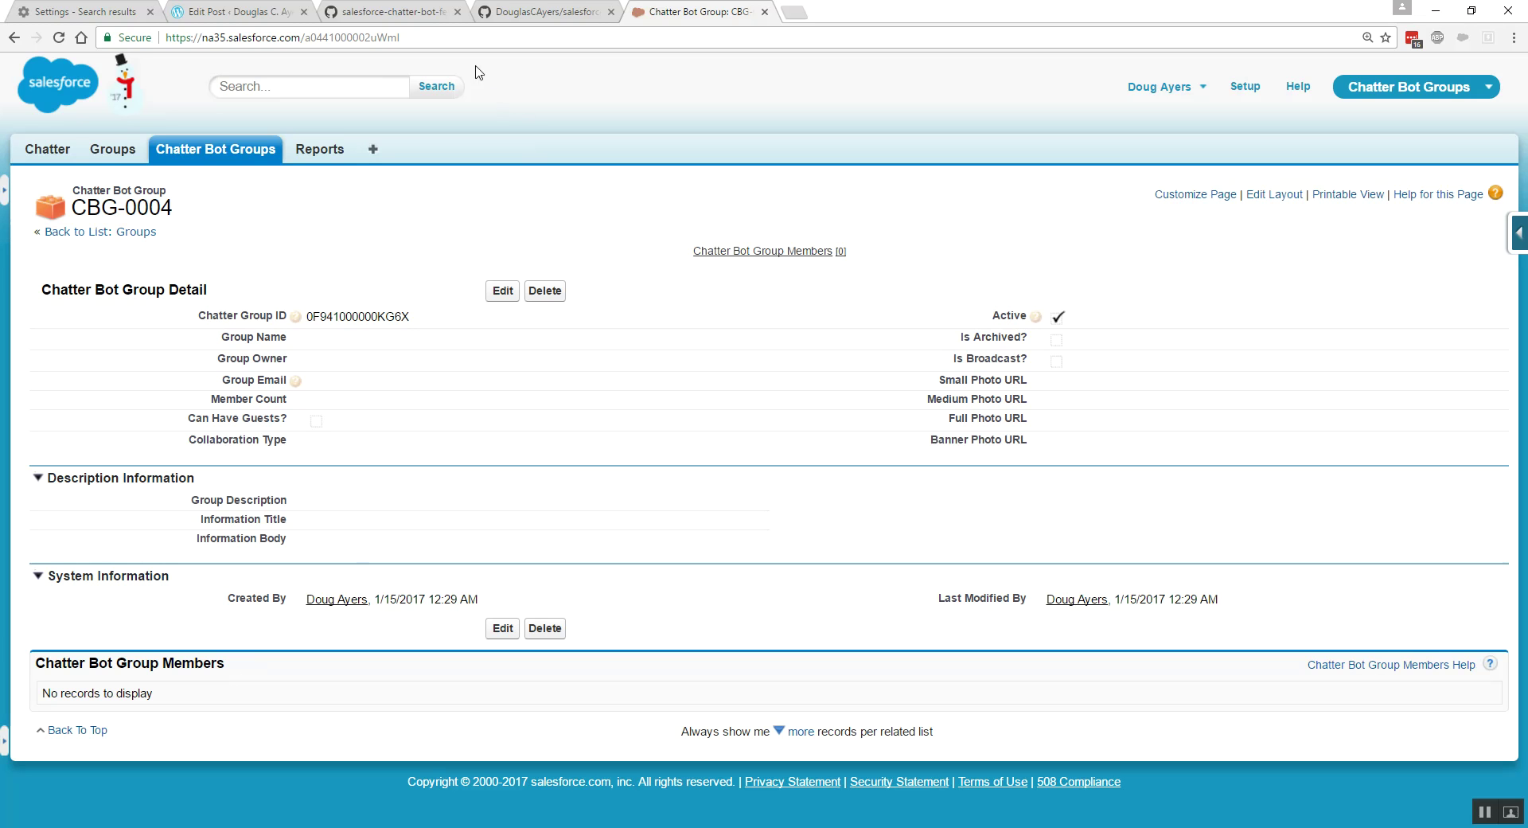
click(410, 15)
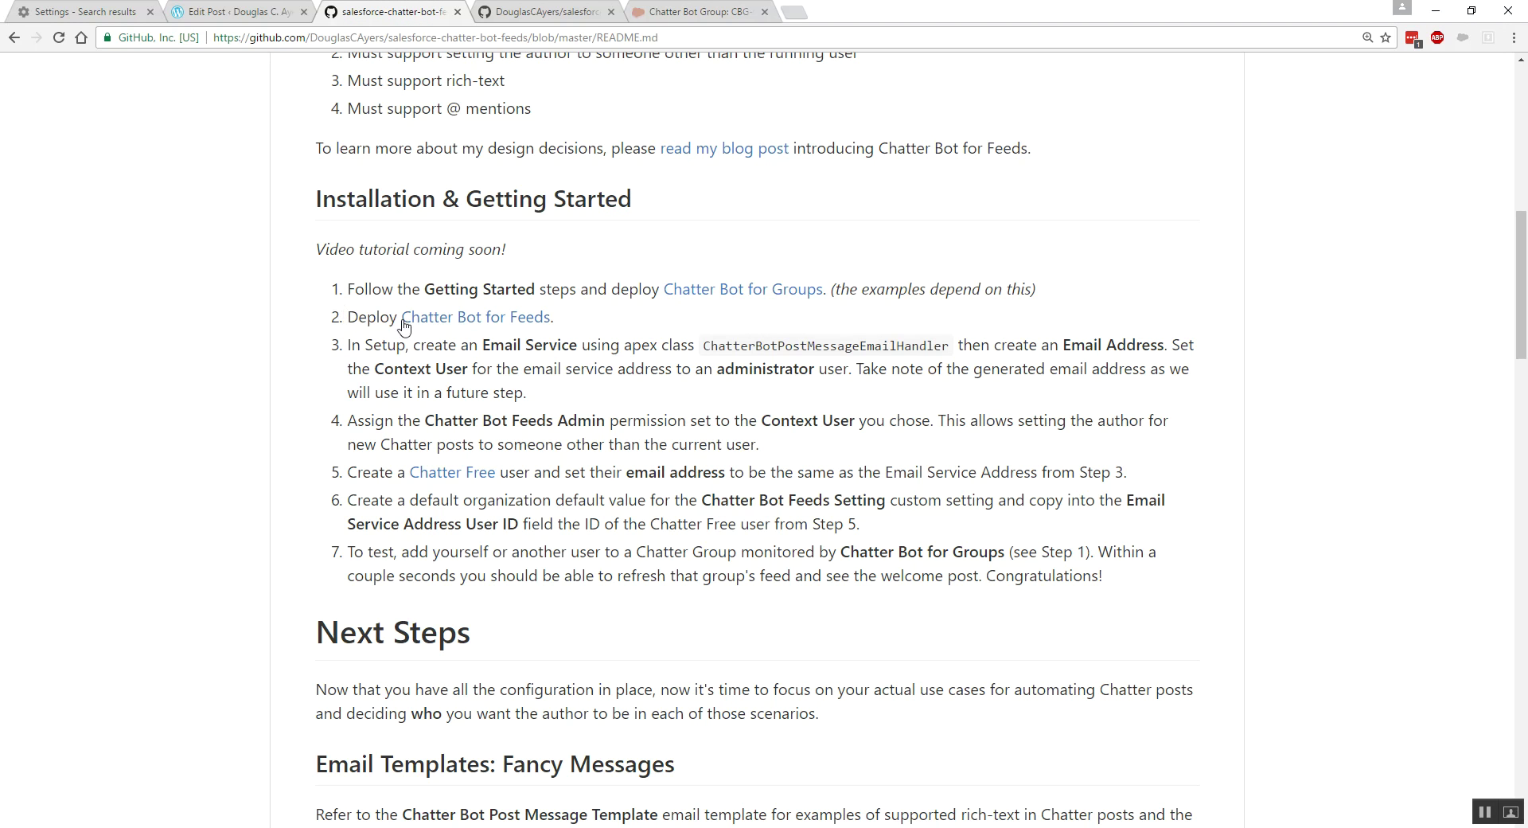
- Deploy salesforce-chatter-bot-feeds to the Trailhead org with the deploy tool, then close it
right_click(468, 322)
click(509, 328)
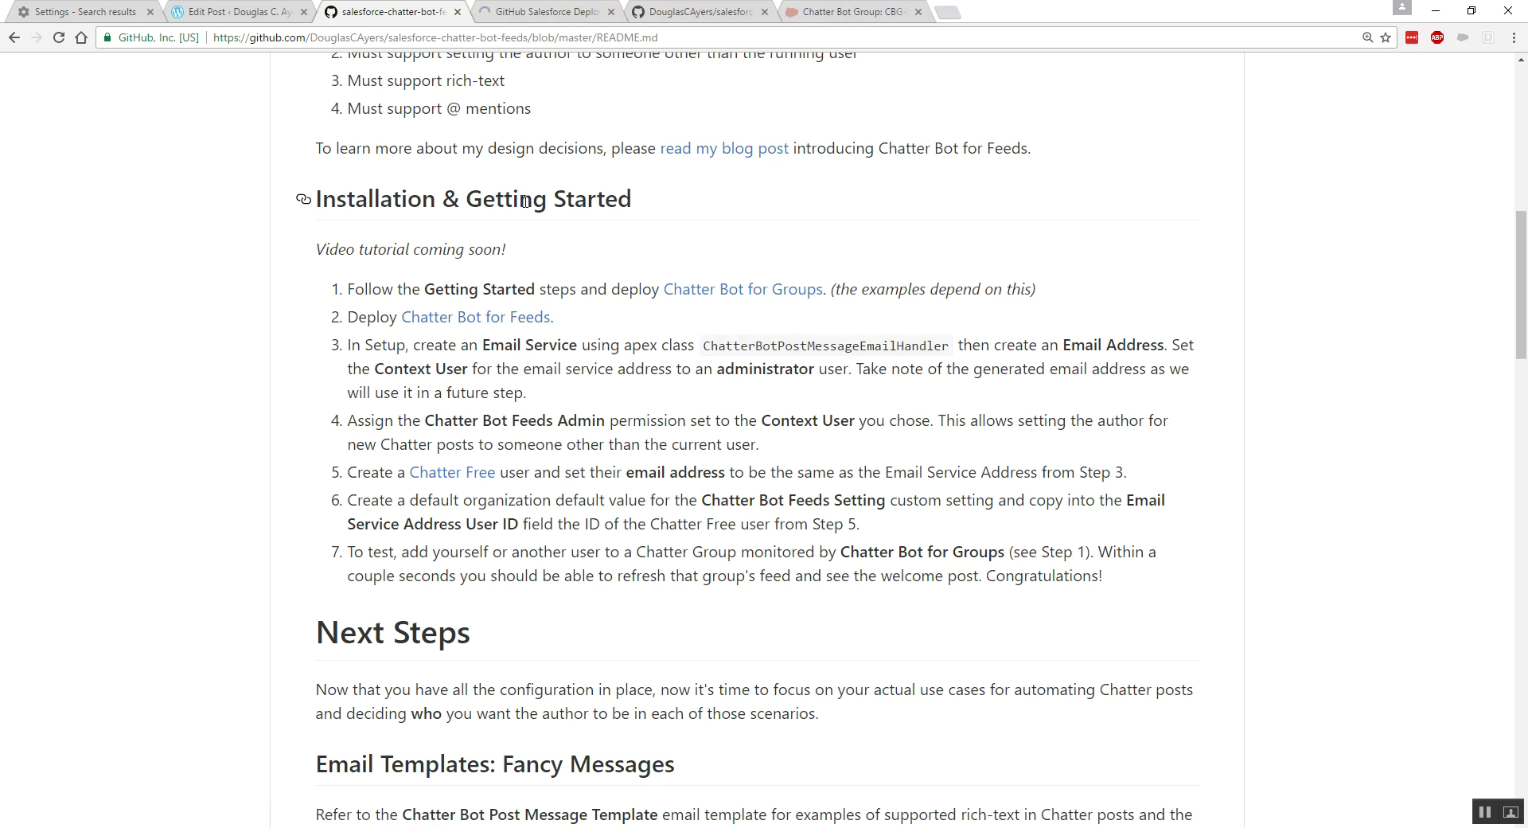
click(557, 13)
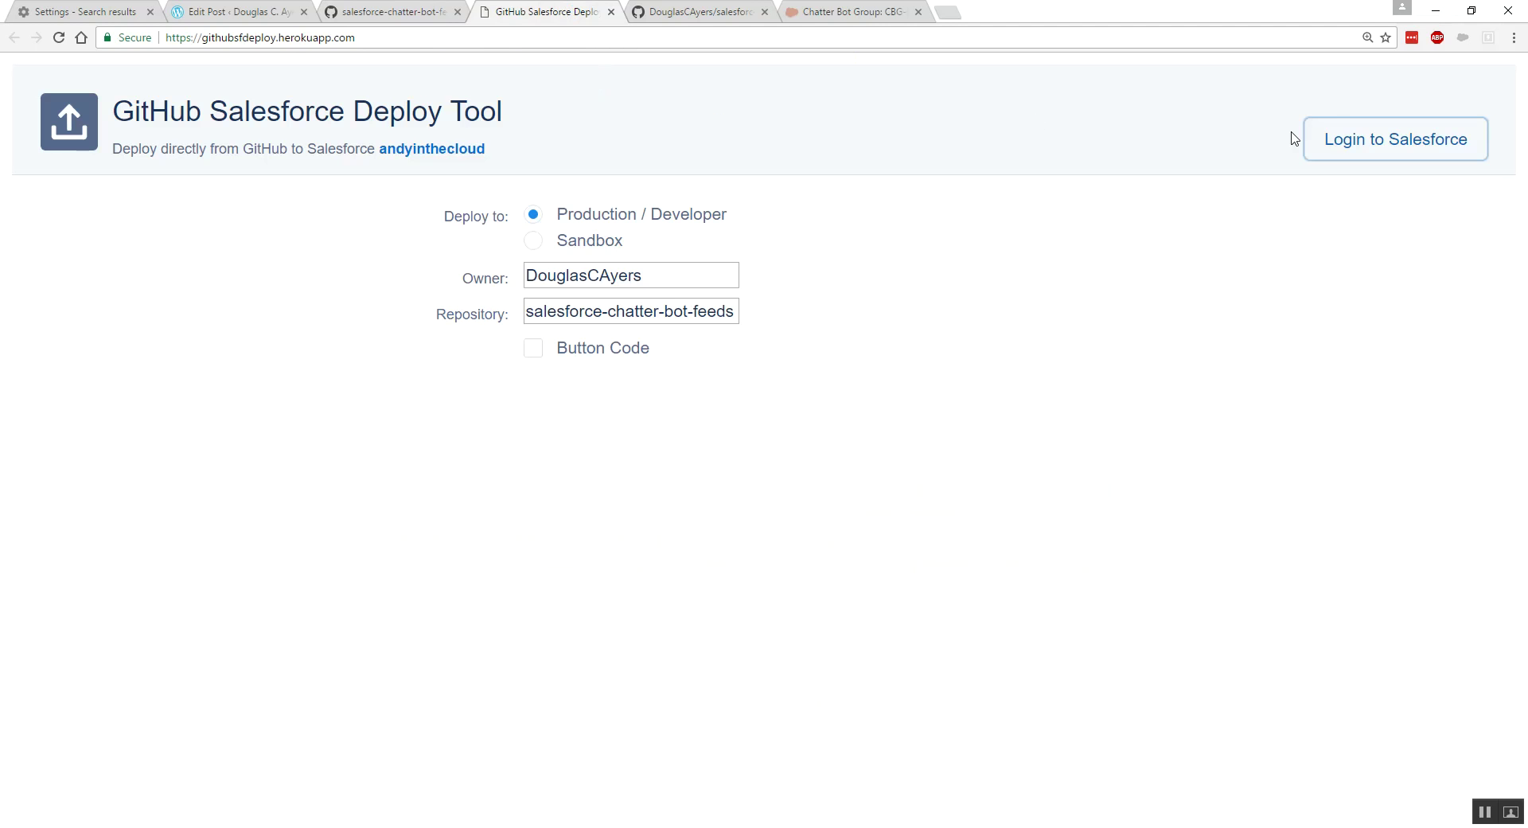
click(1364, 143)
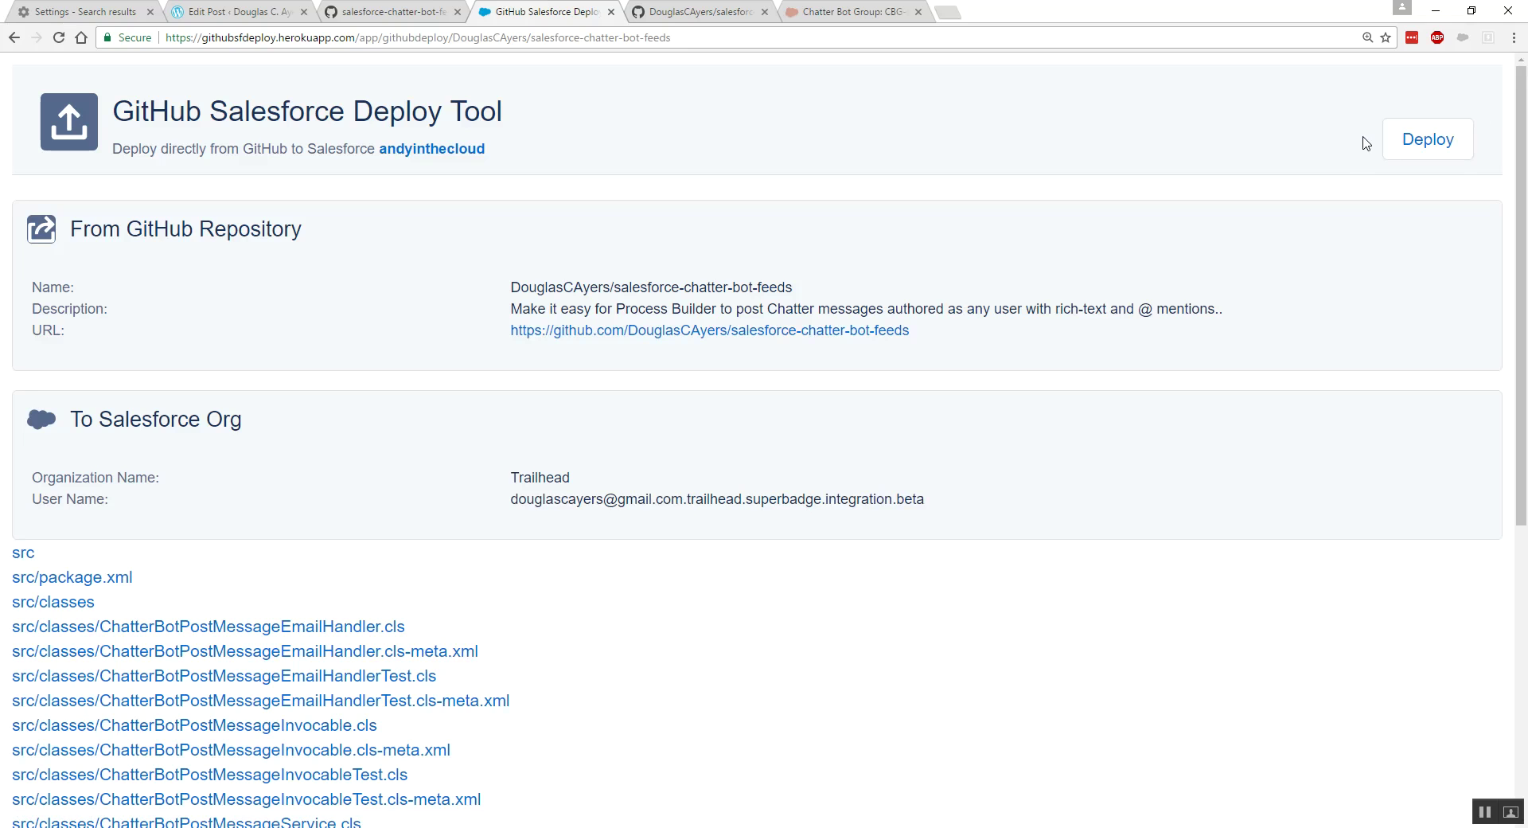
click(1417, 143)
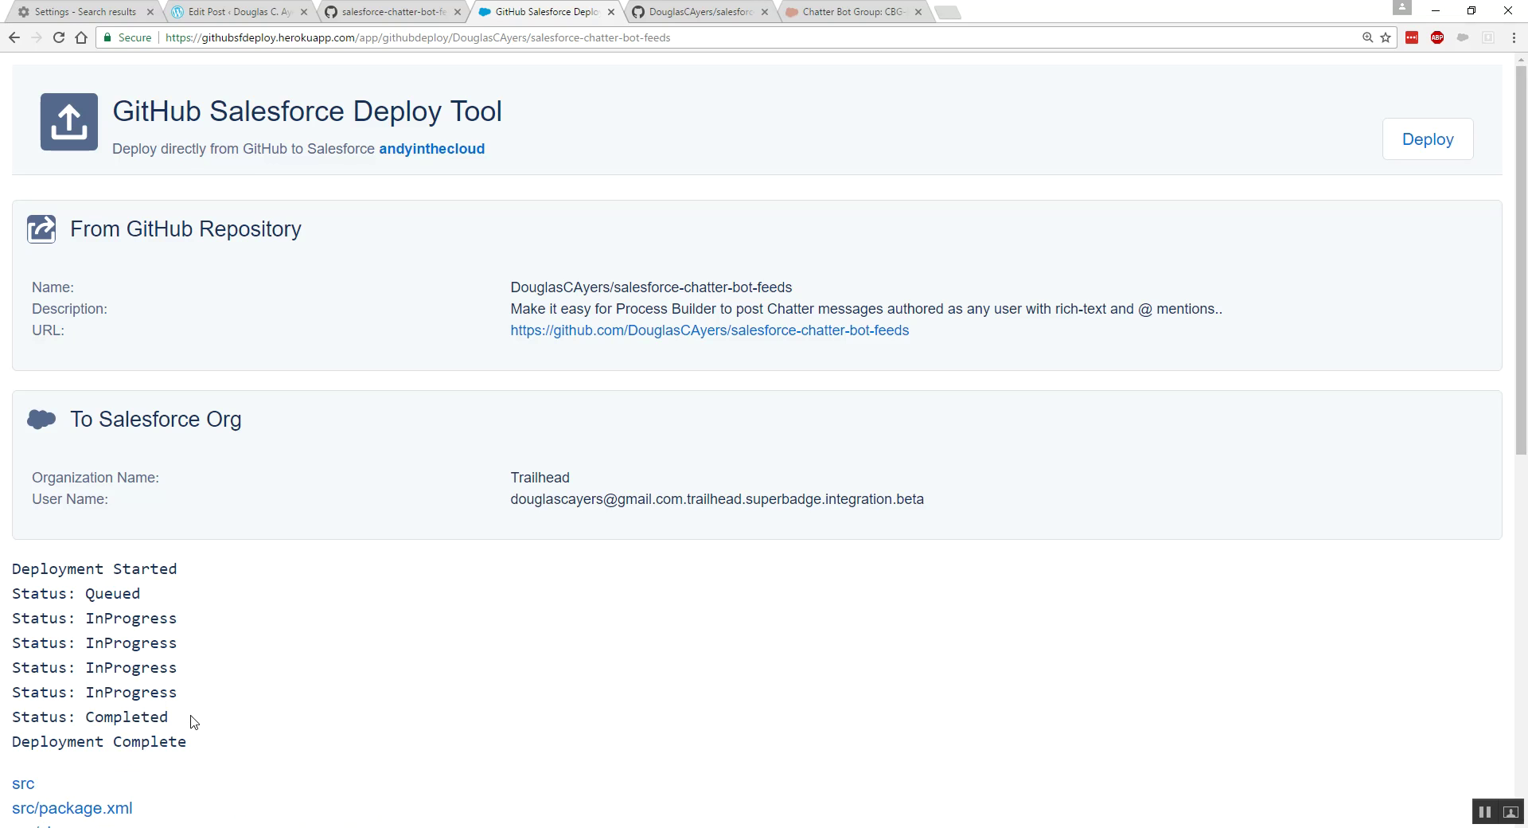
click(611, 11)
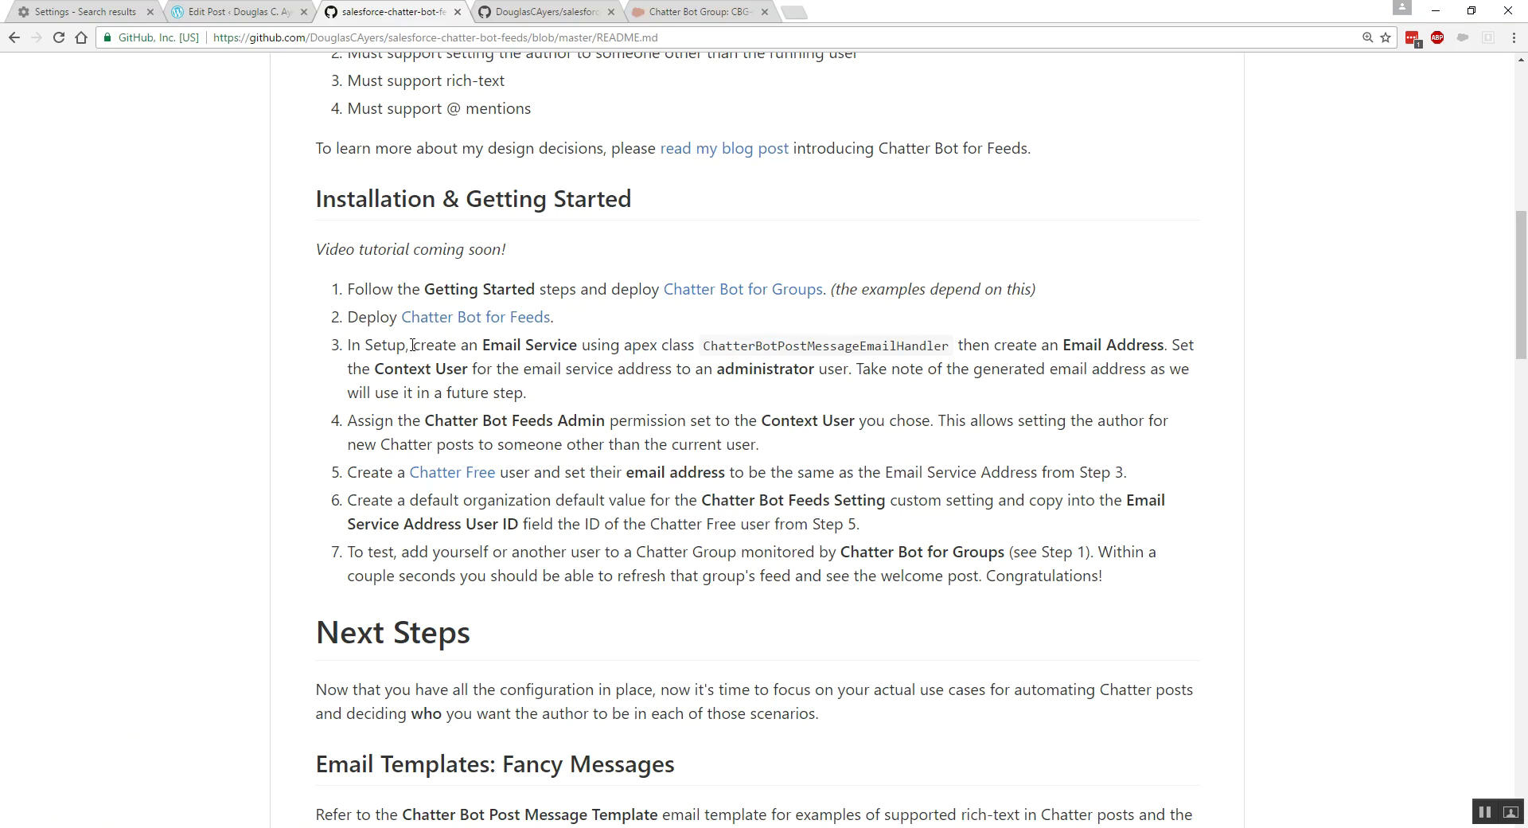
- Copy ChatterBotPostMessageEmailHandler from README step 3 and go back to the CBG-0004 record
drag(484, 347, 577, 347)
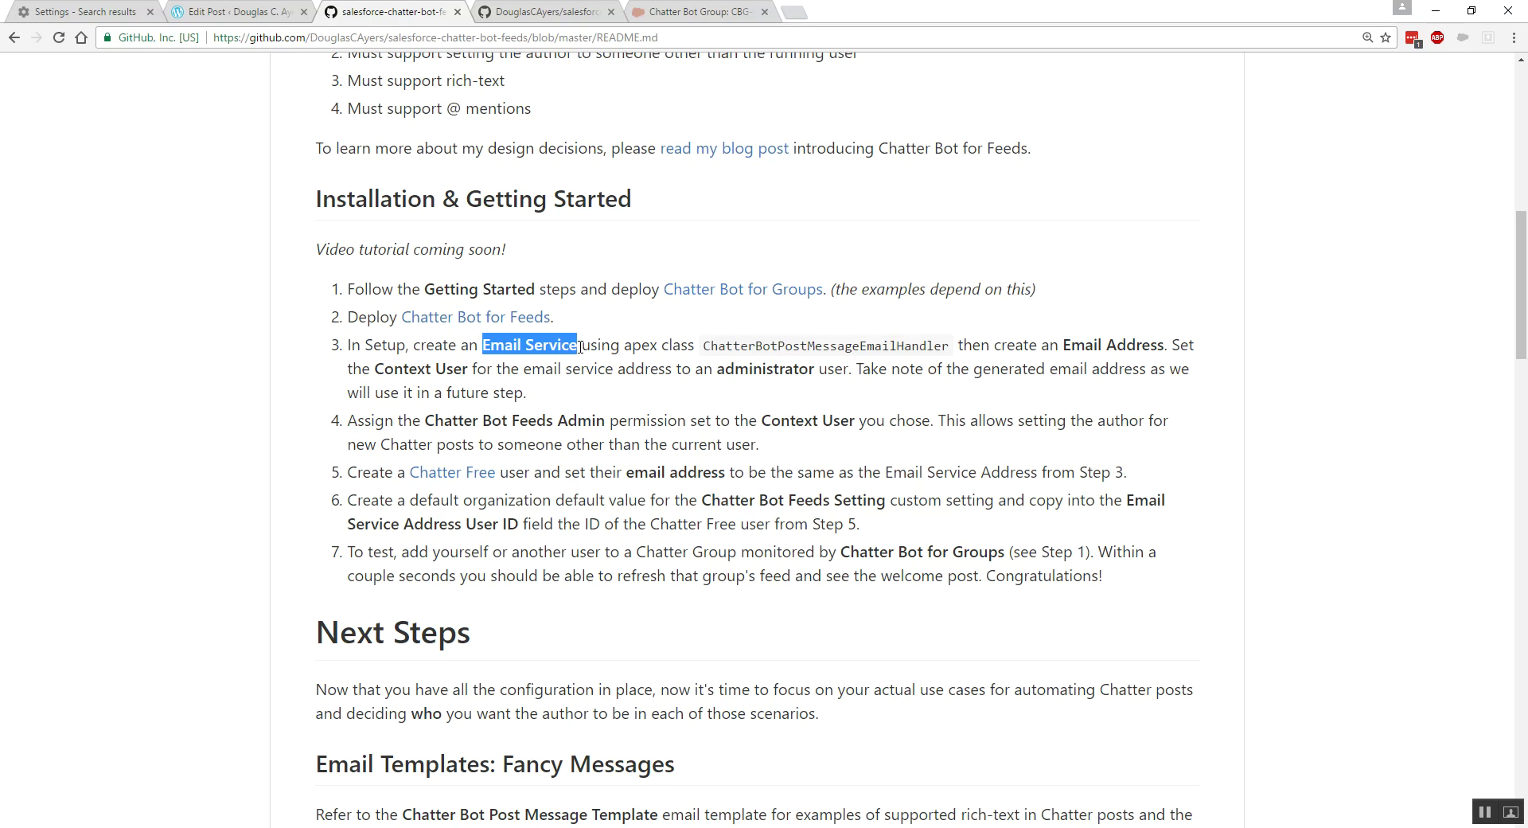
drag(701, 347, 950, 345)
right_click(942, 345)
click(946, 359)
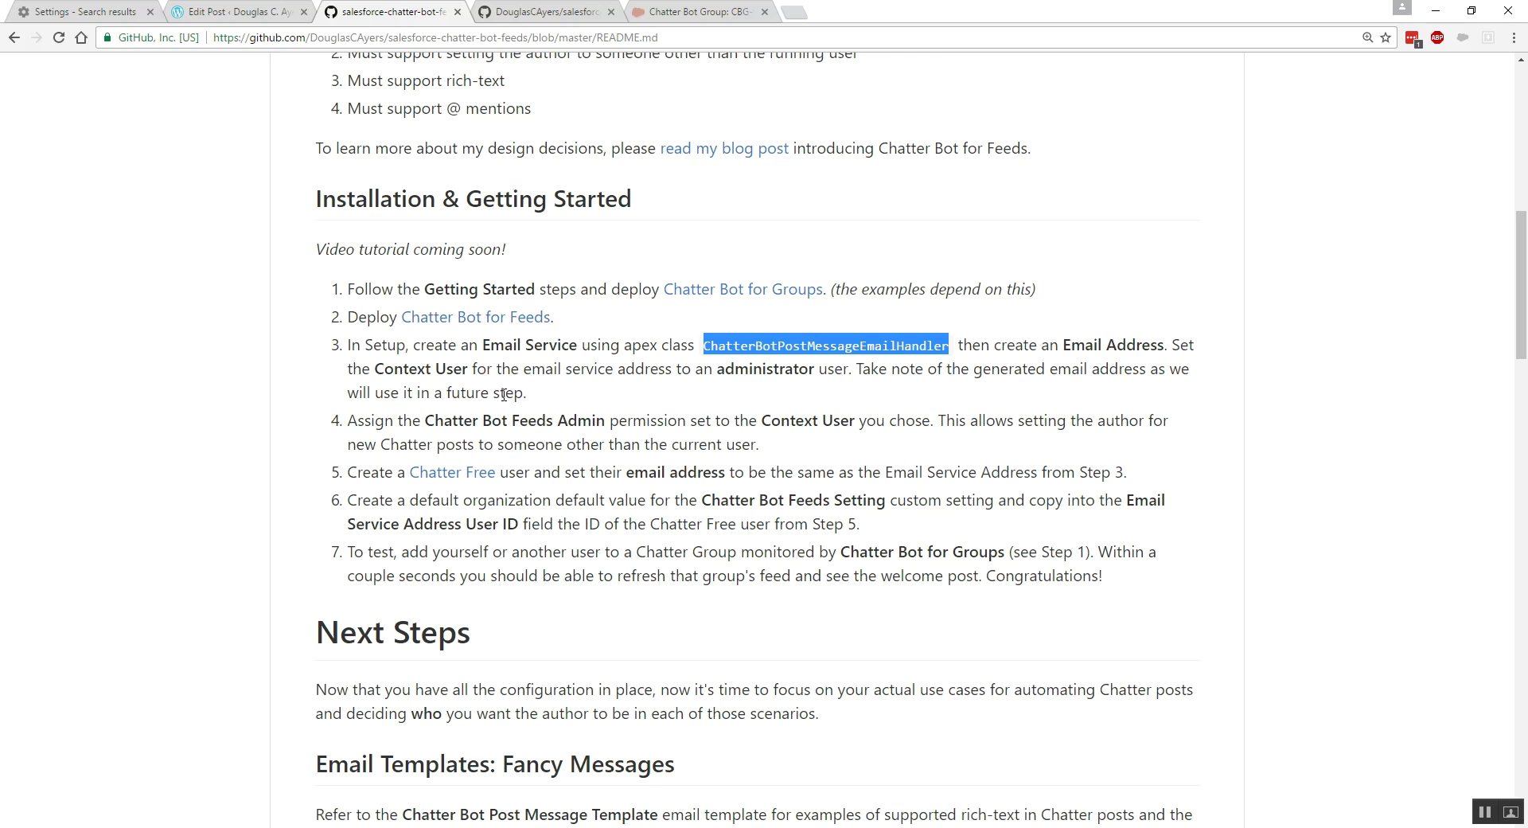
click(683, 14)
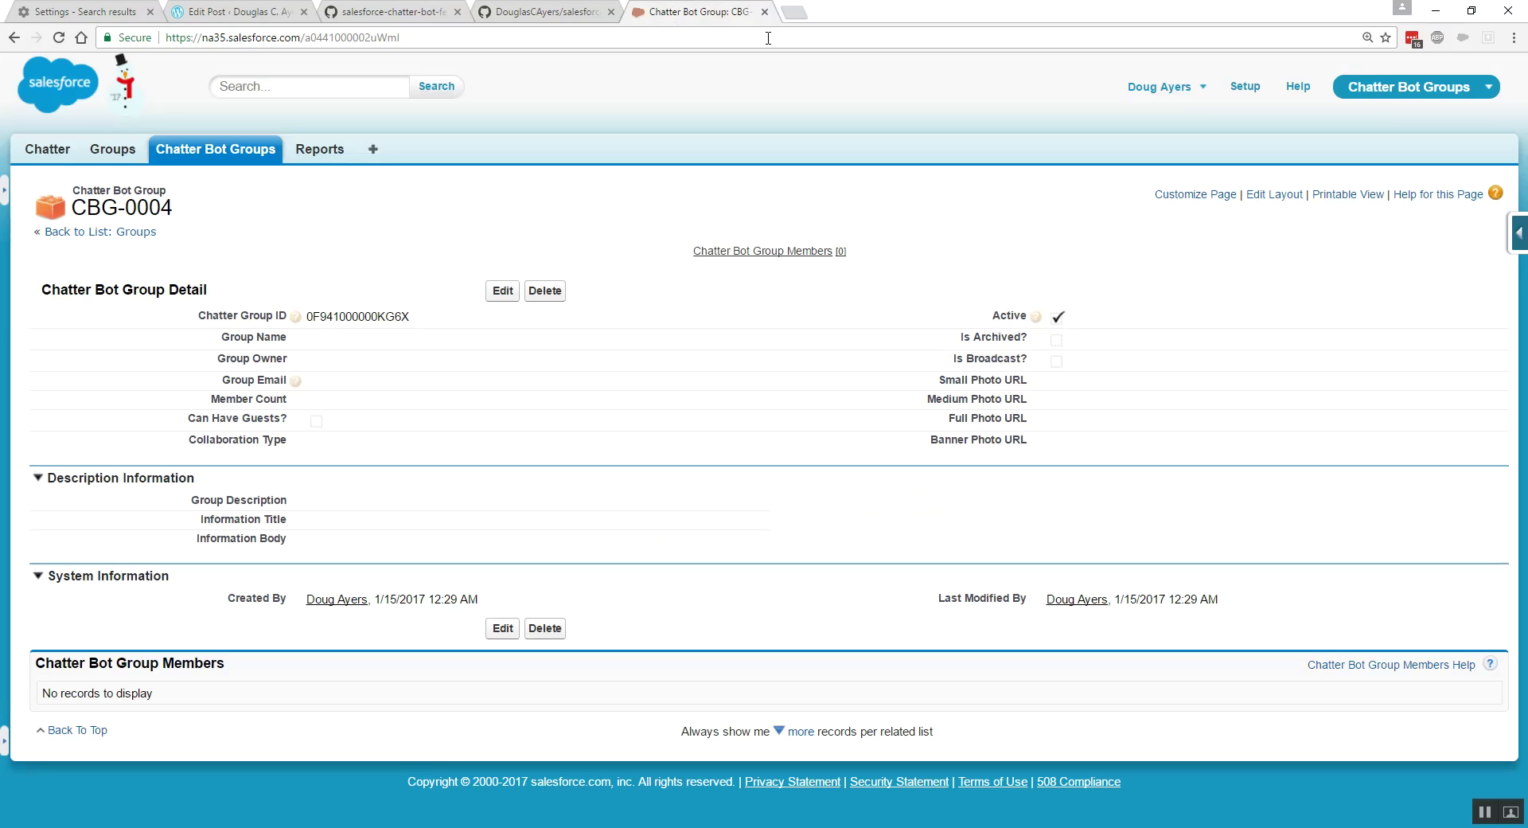
- In Setup Email Services, start a new service named 'Chatter Bot Post Message Email Service'
click(1244, 87)
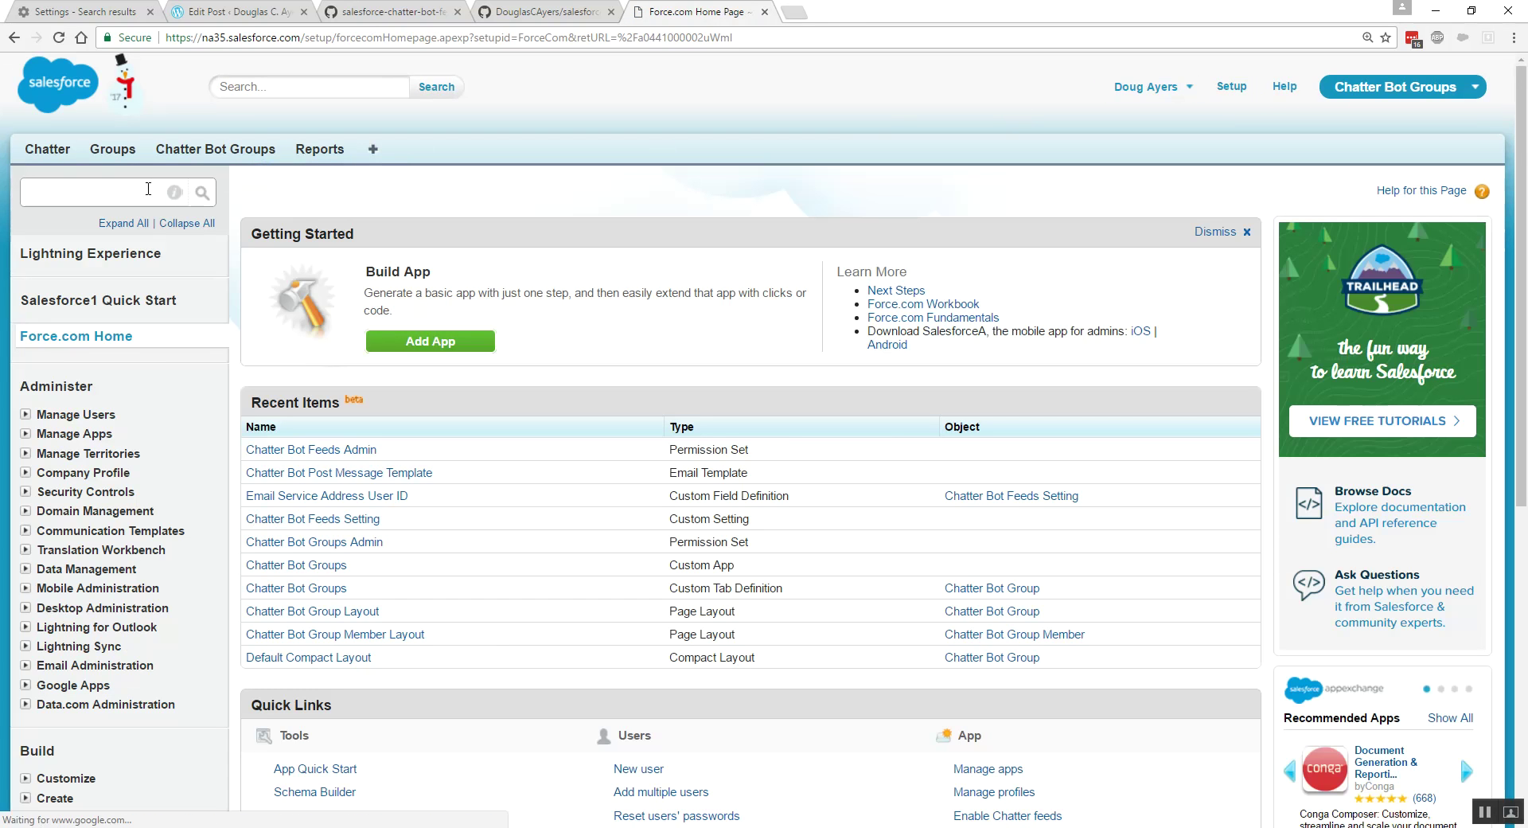
click(117, 191)
text(email ser)
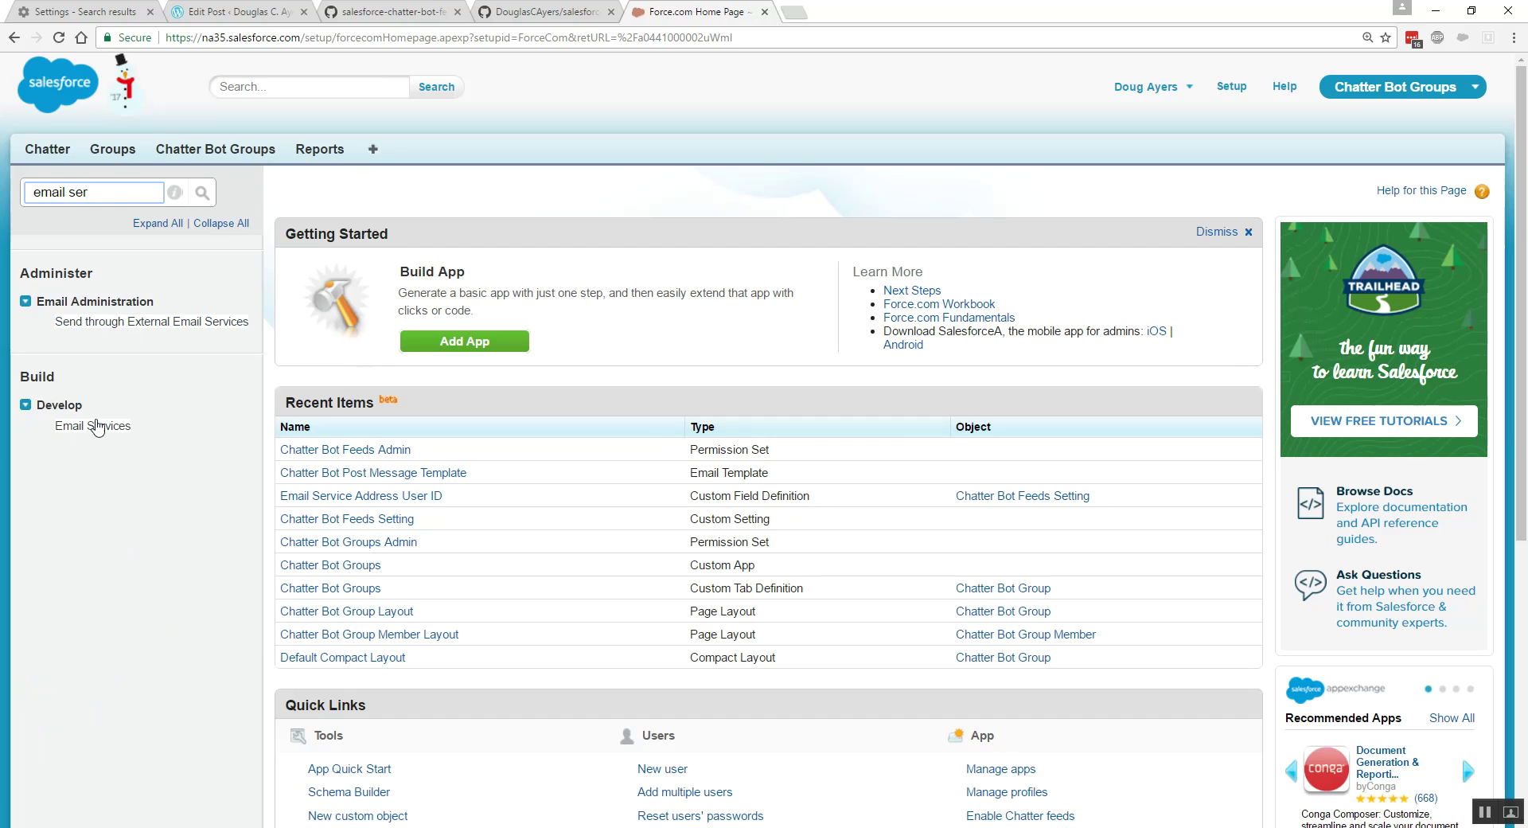
click(99, 427)
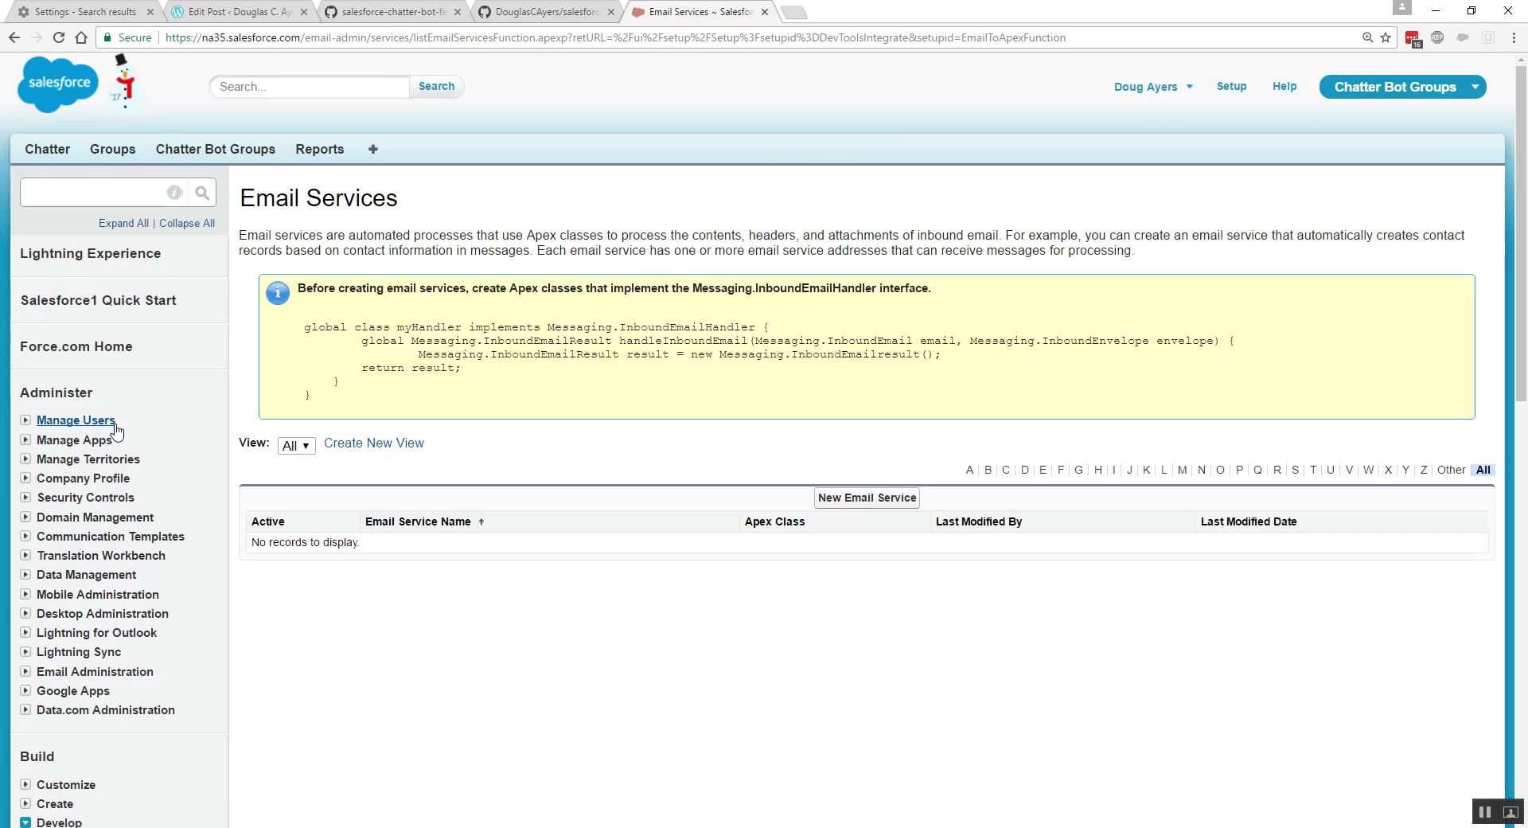
click(863, 500)
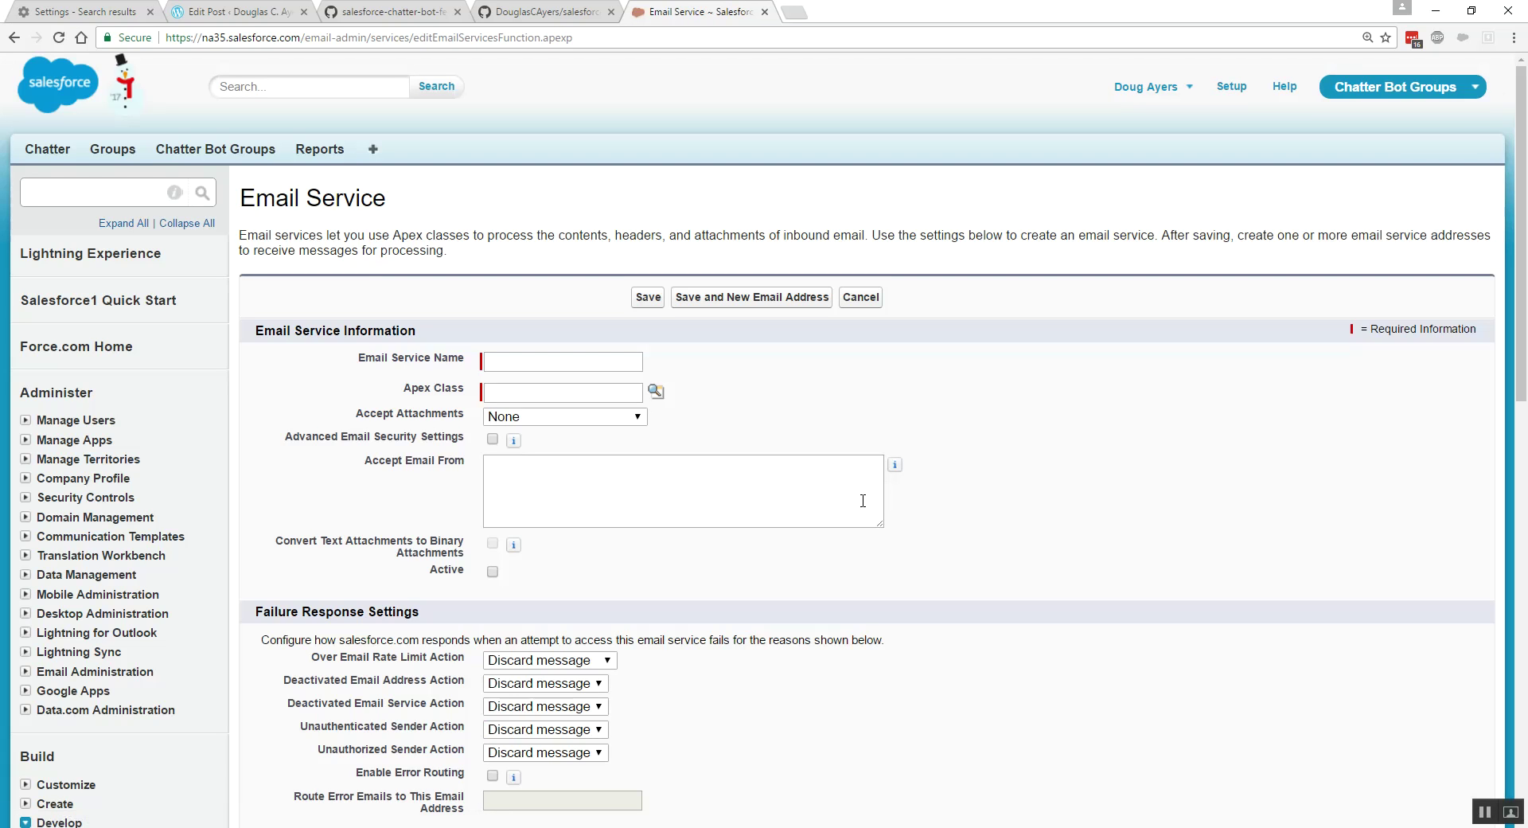
click(564, 361)
text(Chatter Bot Post E)
key(BackSpace)
text(Message Email Service)
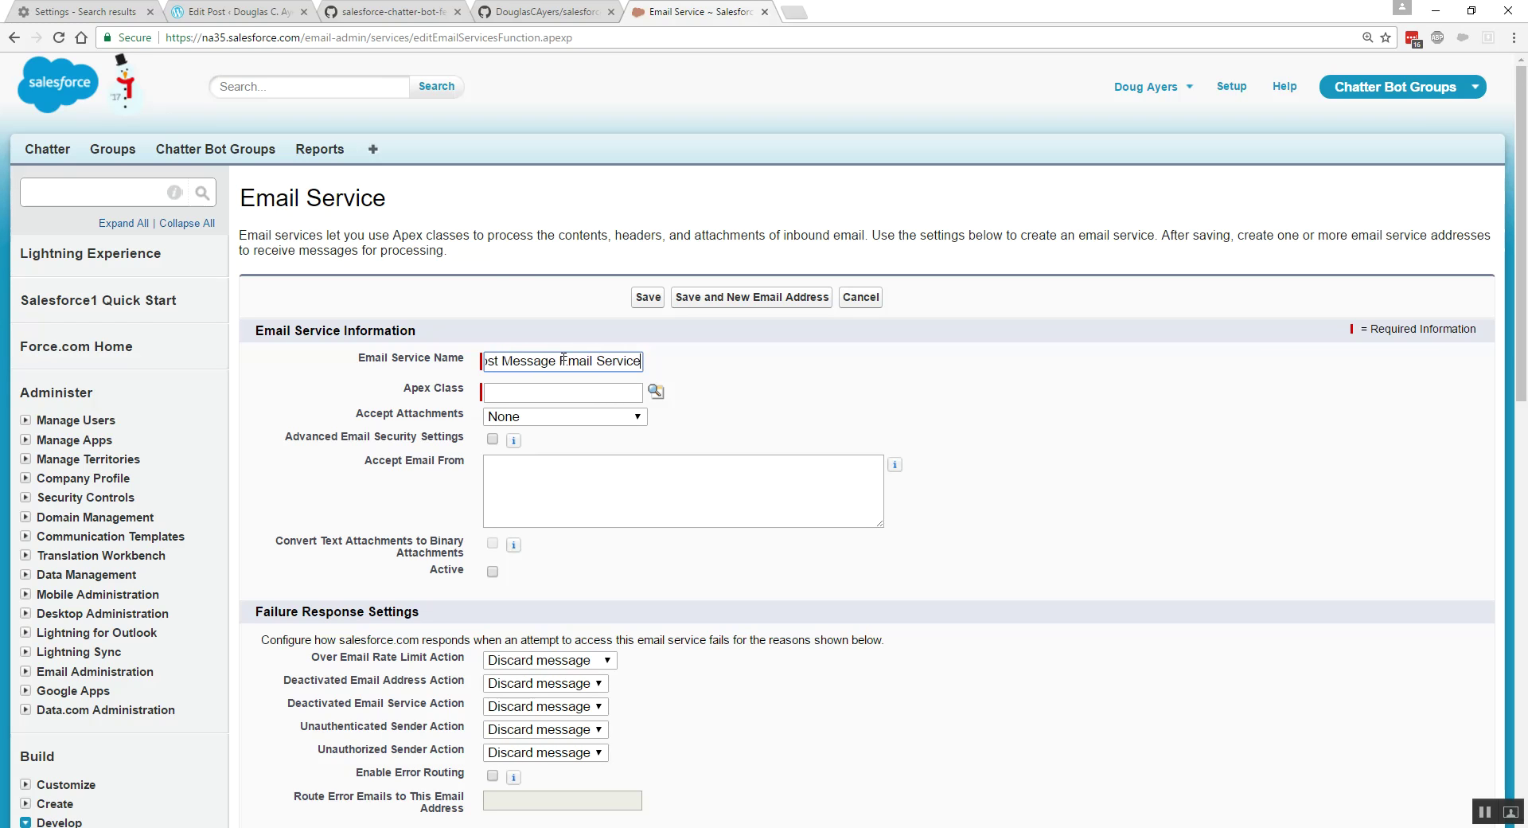
- Set the service's Apex class to ChatterBotPostMessageEmailHandler
click(537, 391)
click(655, 390)
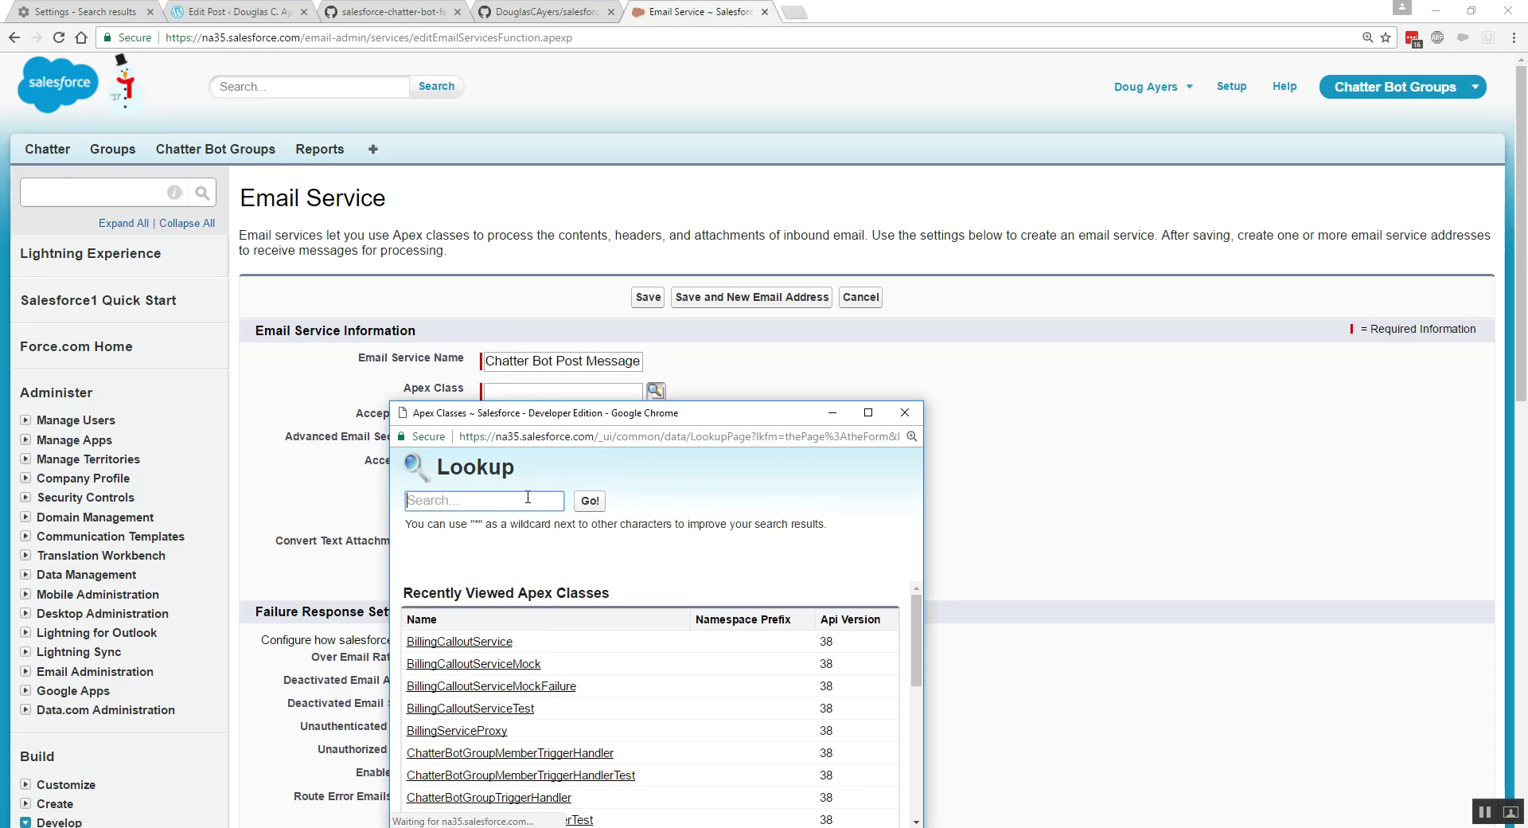
right_click(530, 492)
click(554, 587)
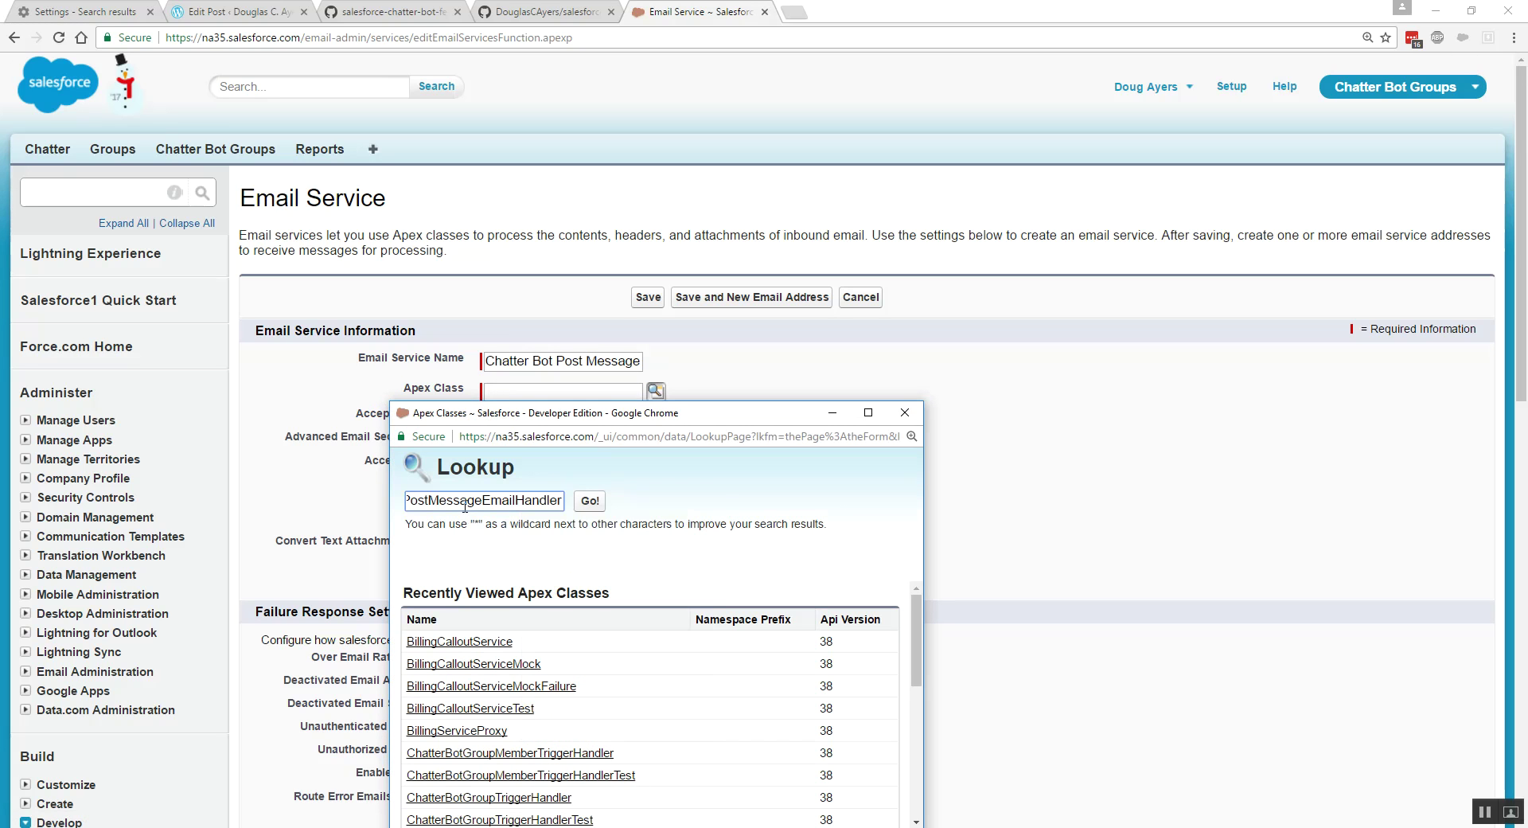
click(593, 503)
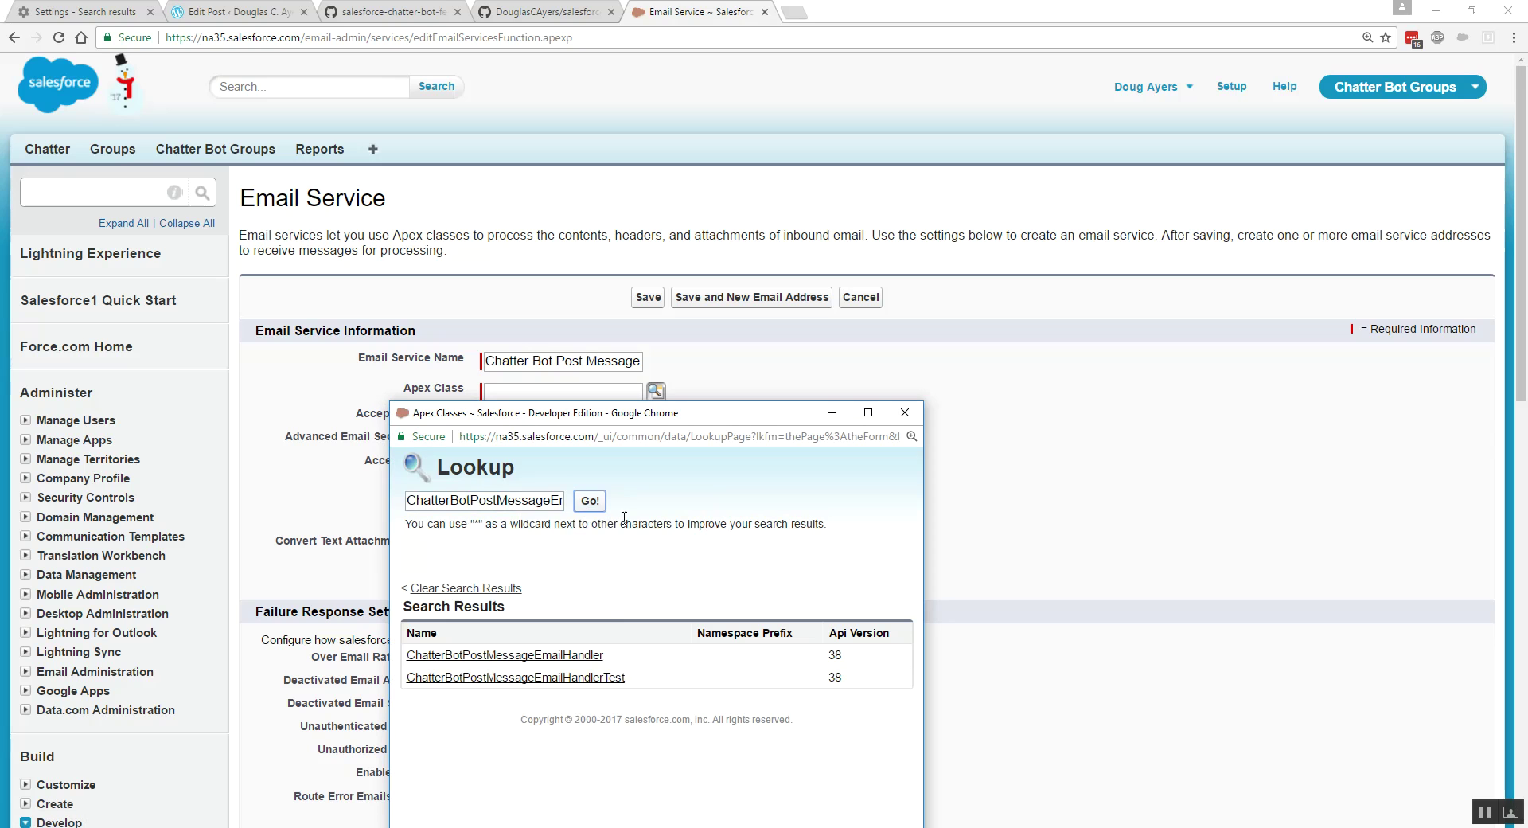
click(545, 656)
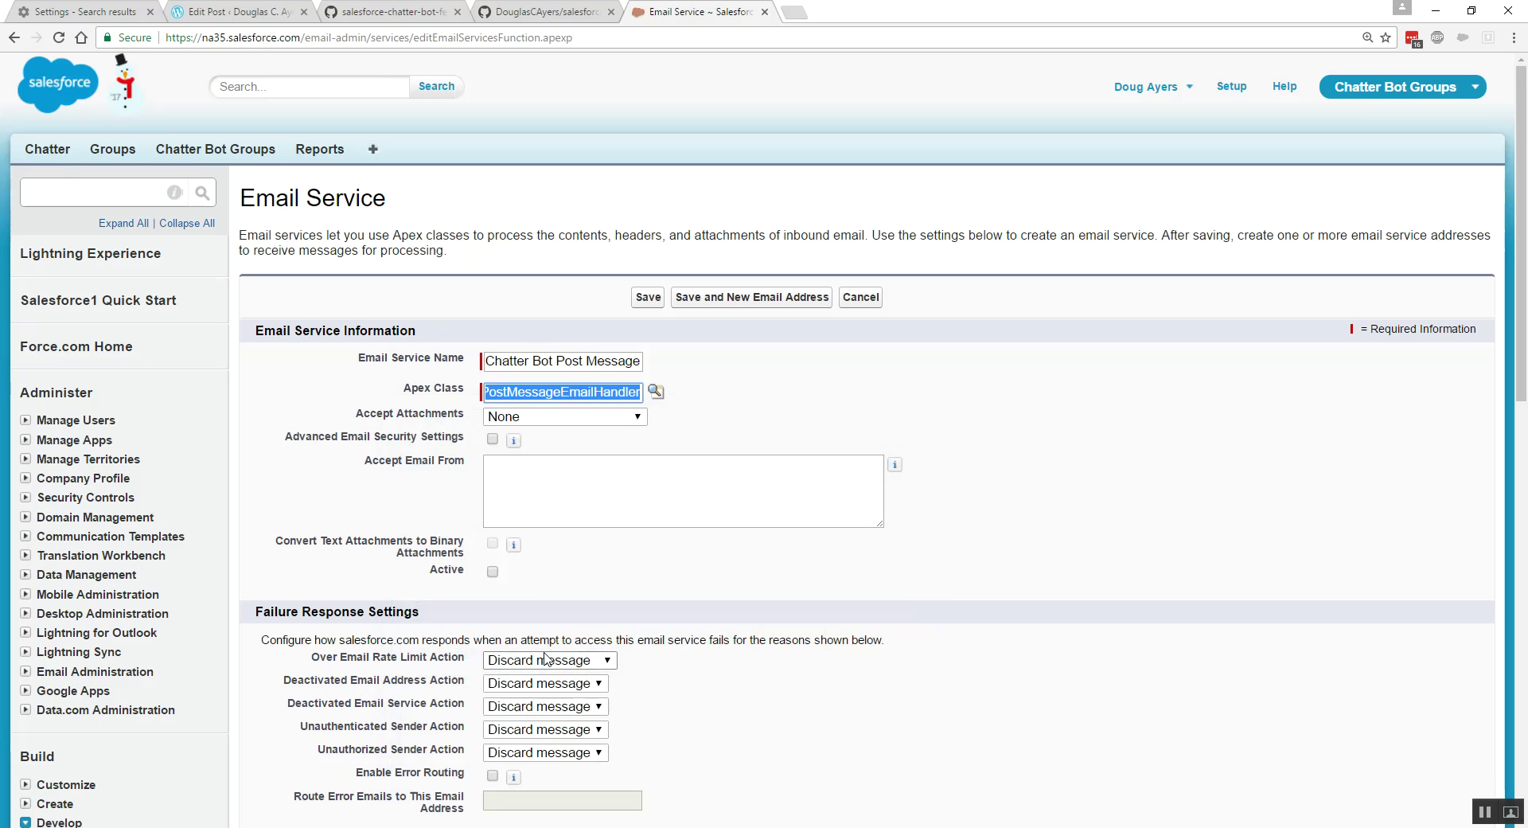
- Make the service active, enable error routing to an admin e-mail address, and save
click(492, 572)
drag(424, 571, 481, 574)
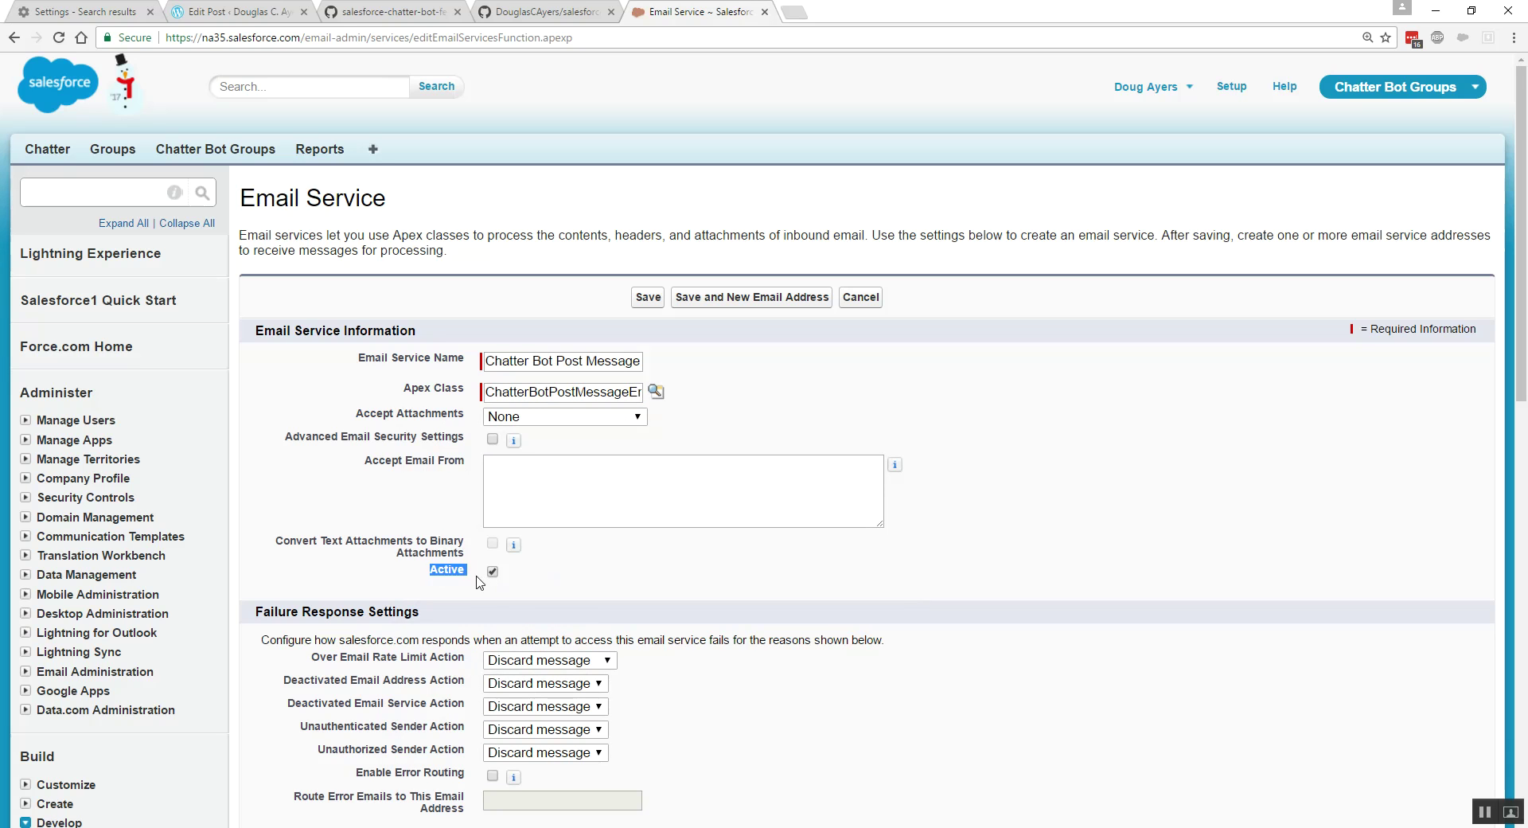
scroll(480, 581, down, 3)
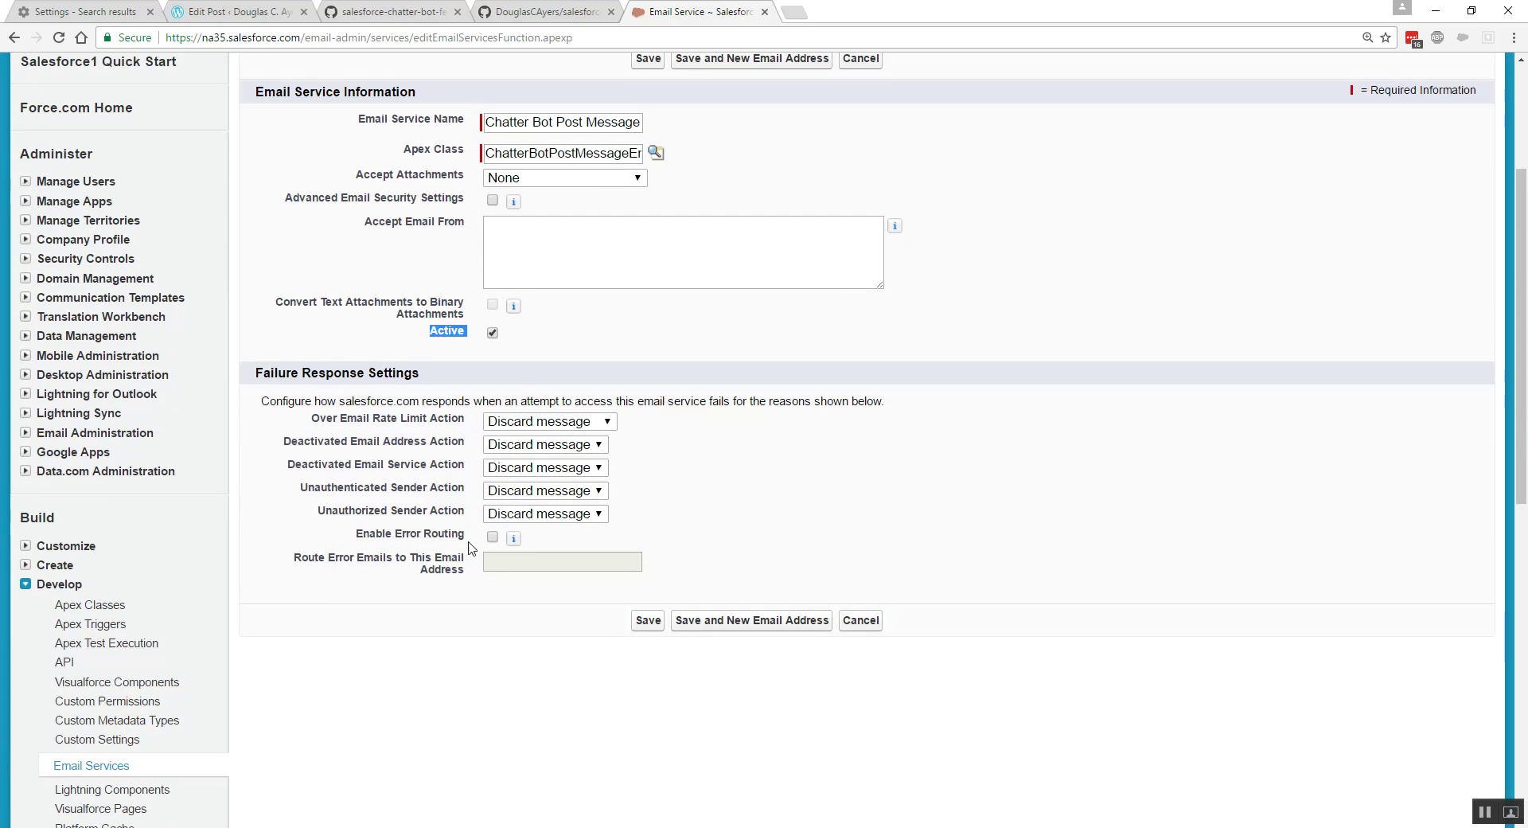
drag(357, 533, 461, 542)
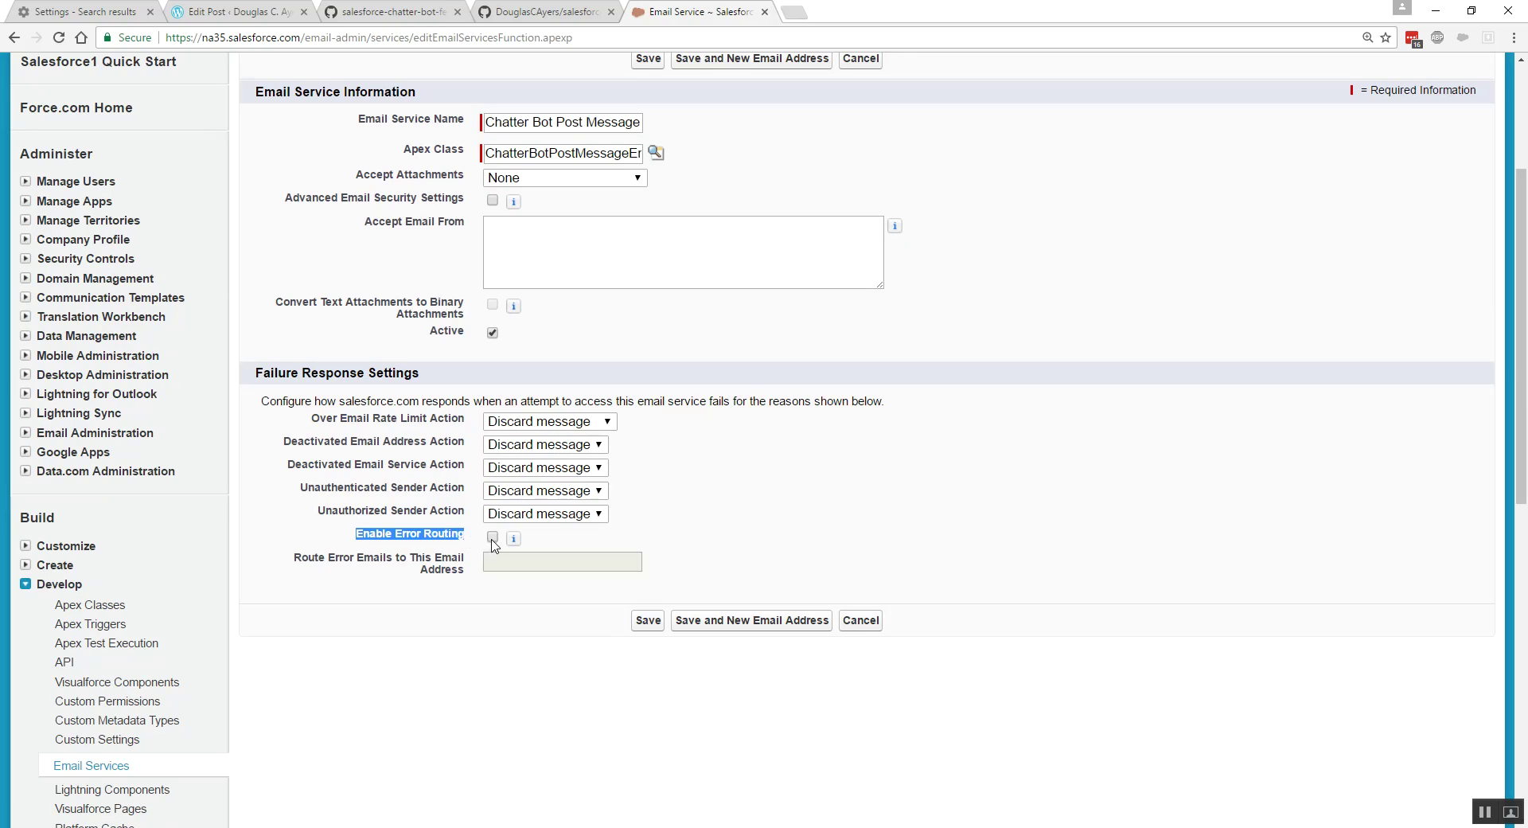
click(493, 537)
click(502, 560)
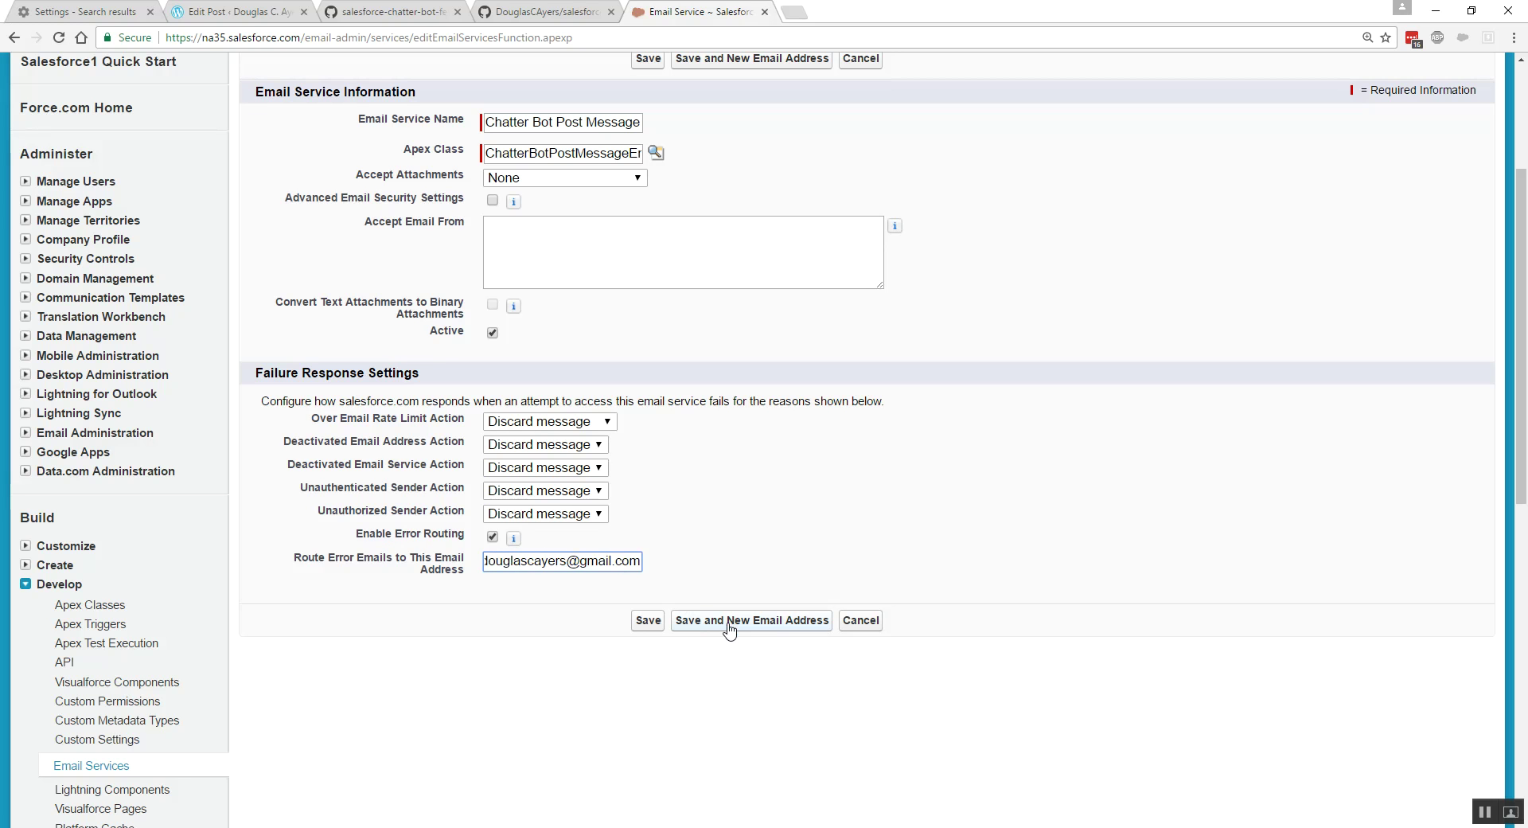
click(746, 623)
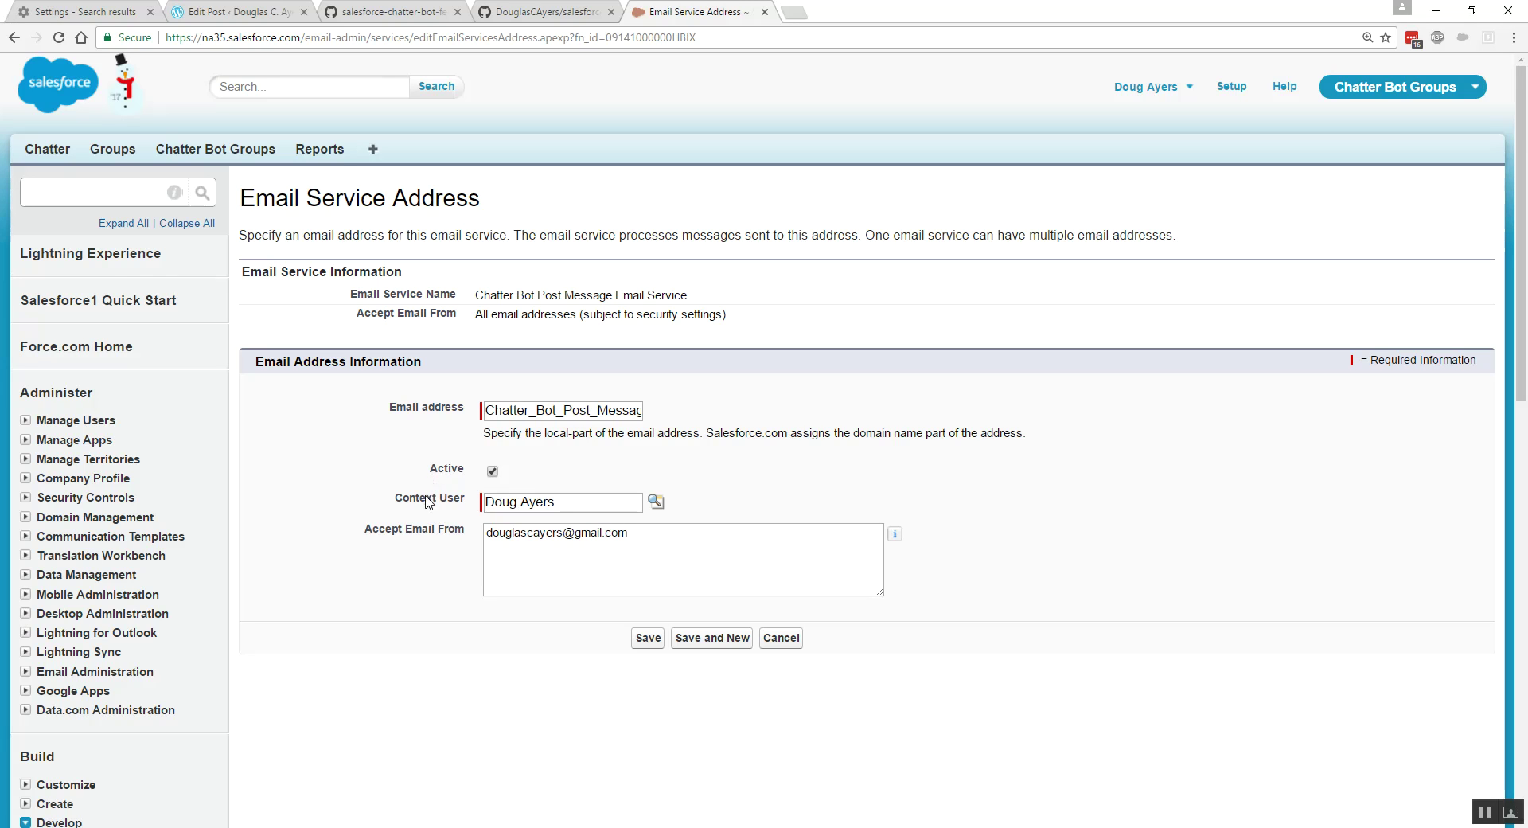
- Keep the default context user, clear Accept Email From, and save the generated service address
drag(396, 502, 465, 507)
drag(487, 502, 580, 503)
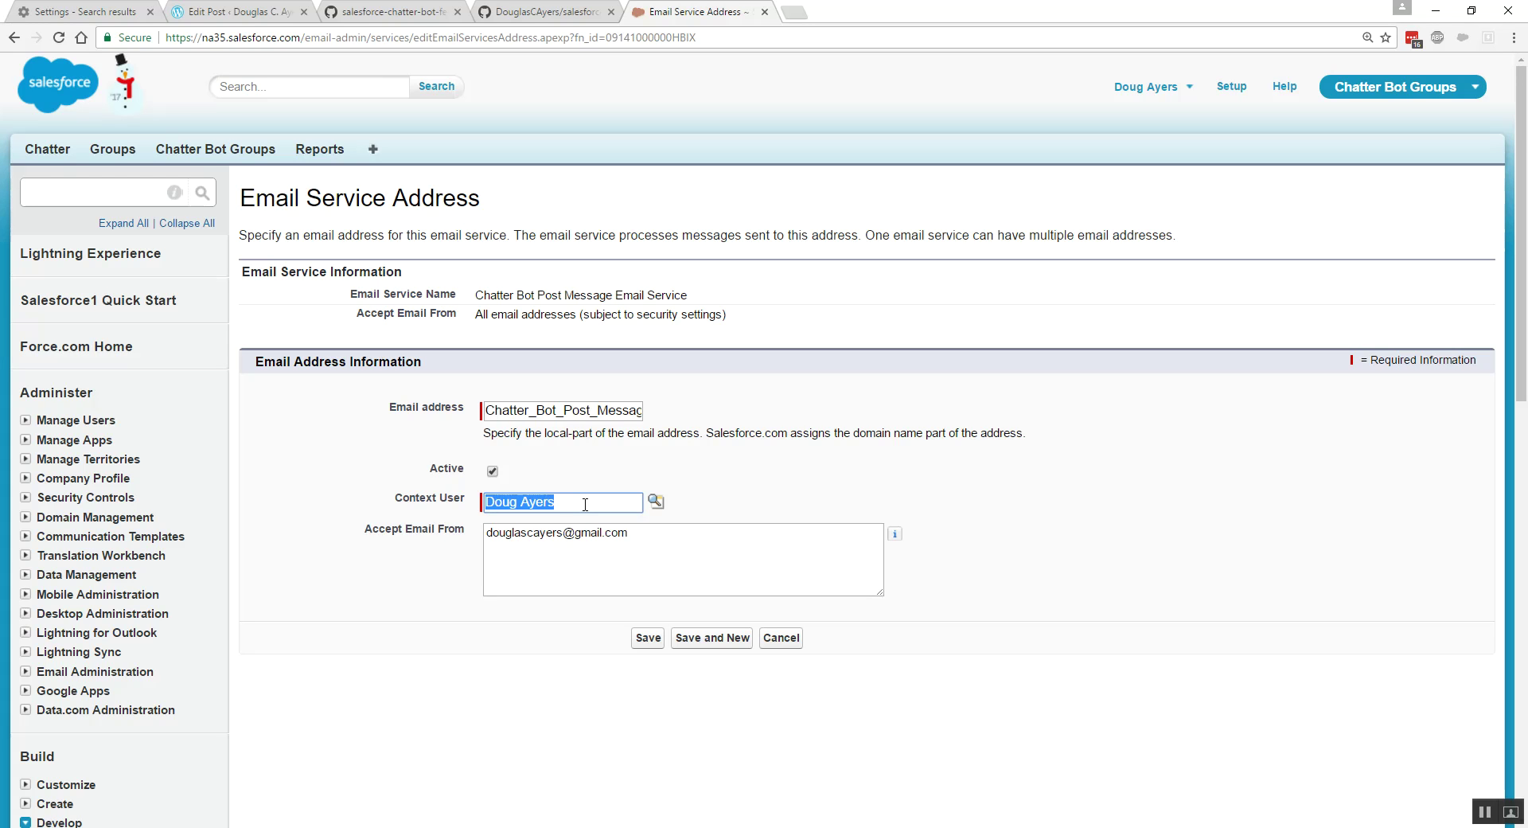
drag(648, 533, 478, 538)
key(BackSpace)
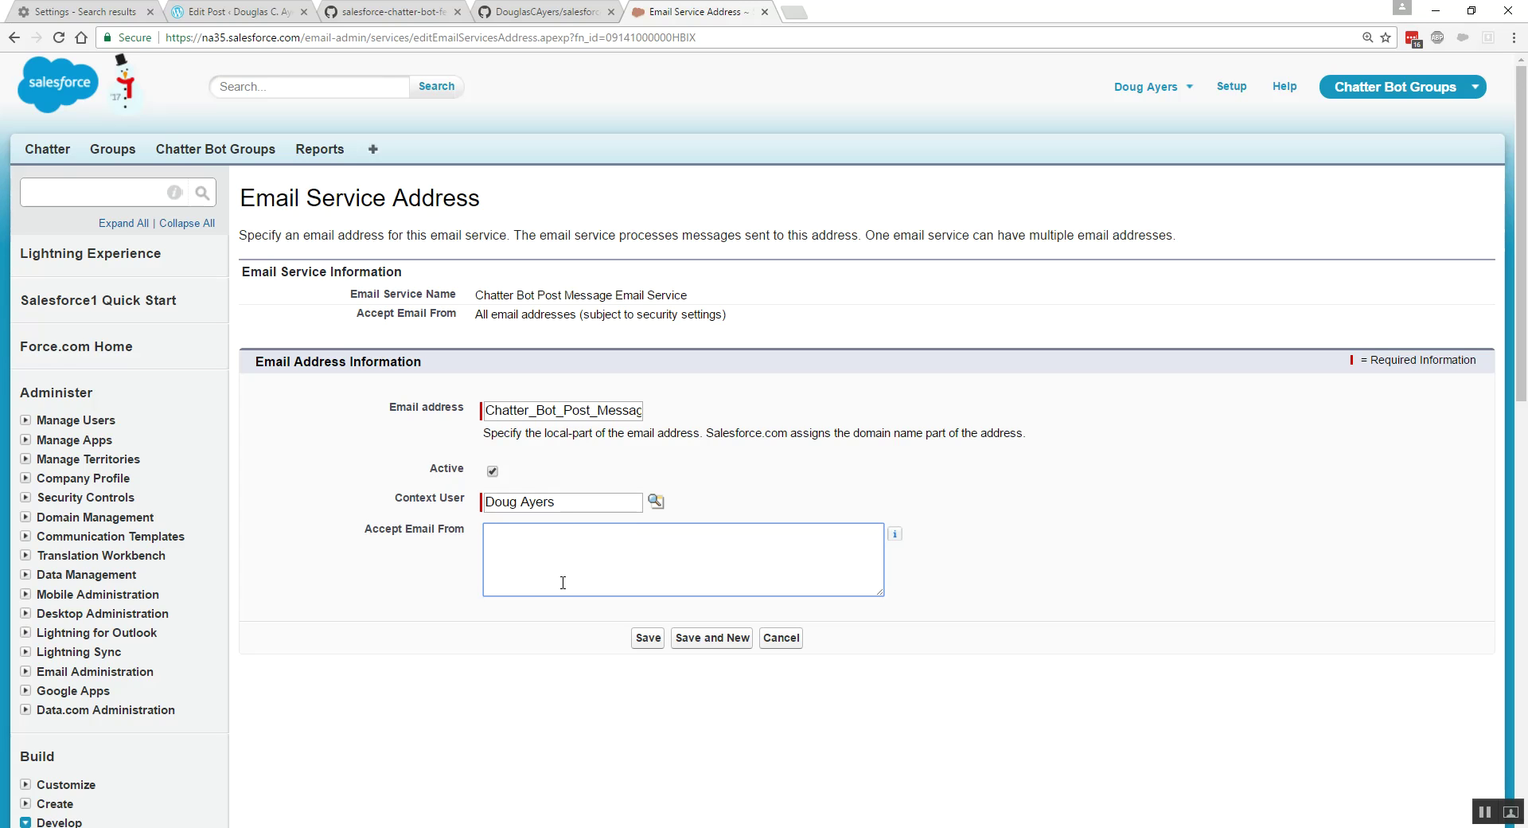
click(644, 641)
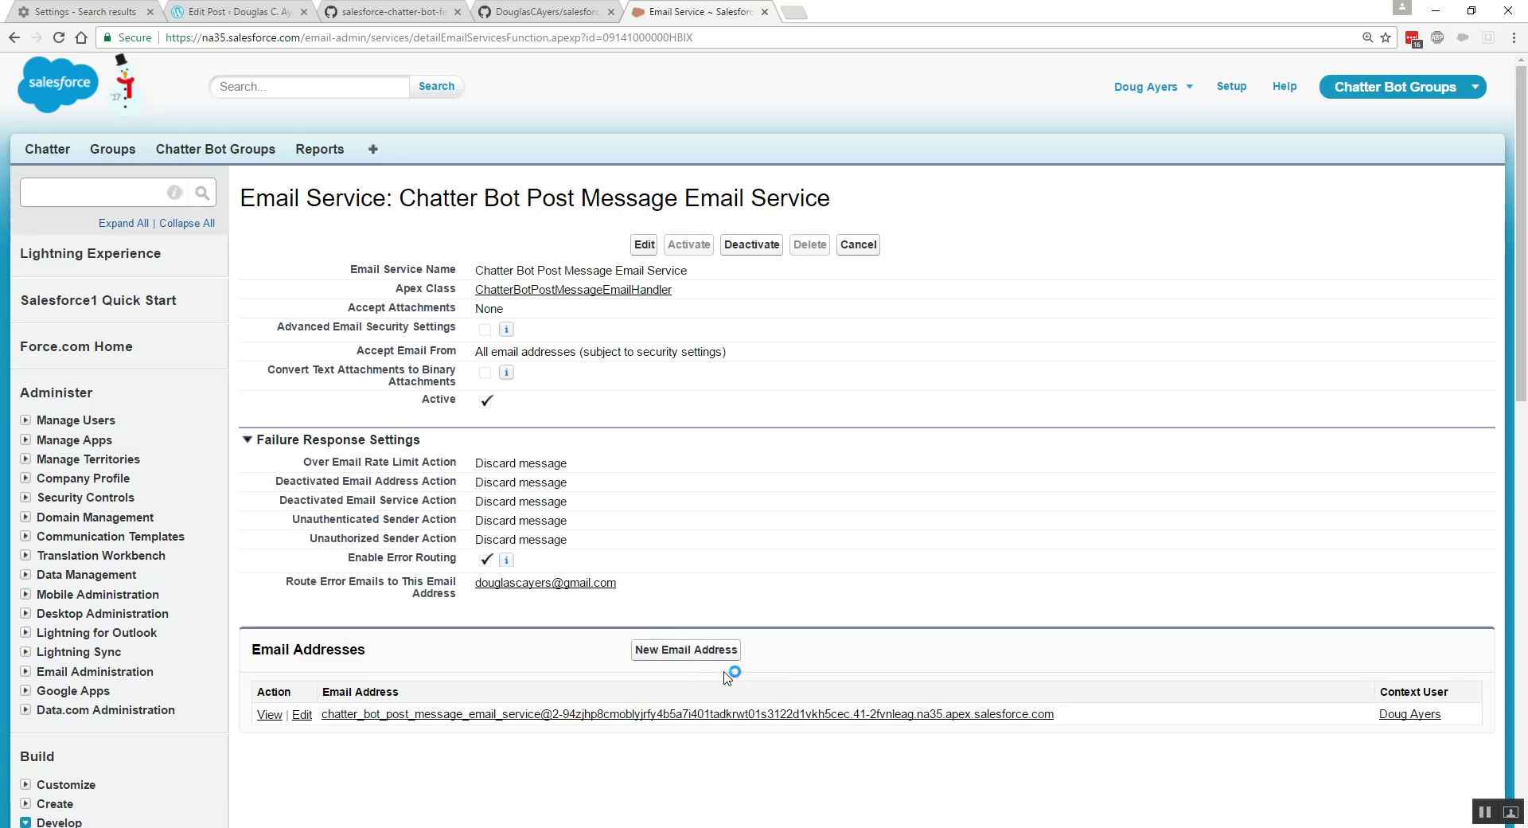
drag(1063, 716, 326, 725)
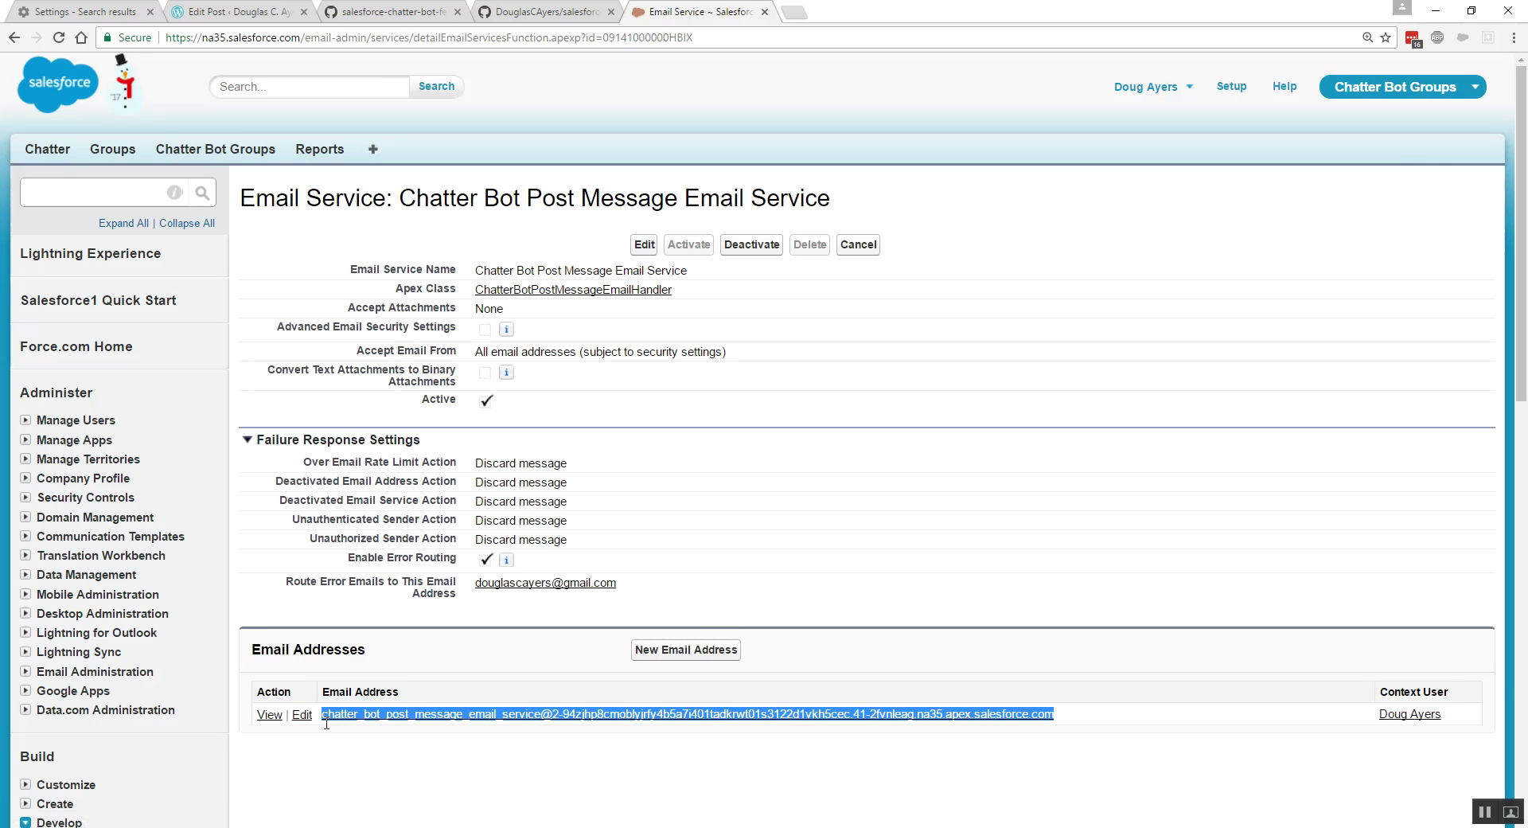
click(407, 12)
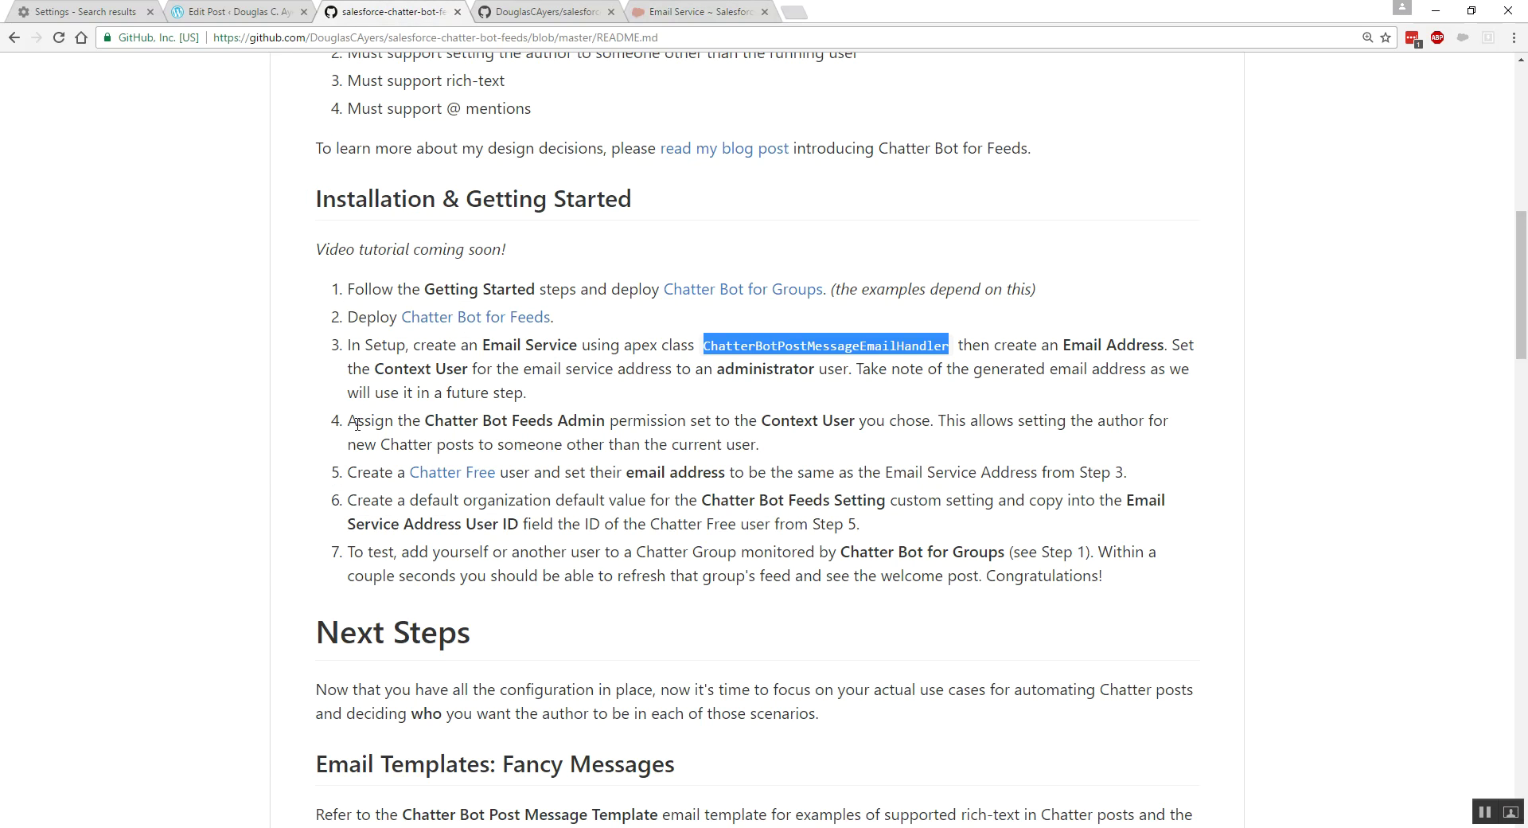
- Read README step 4 on the Chatter Bot Feeds Admin permission and the Context User as post author
drag(425, 422, 607, 424)
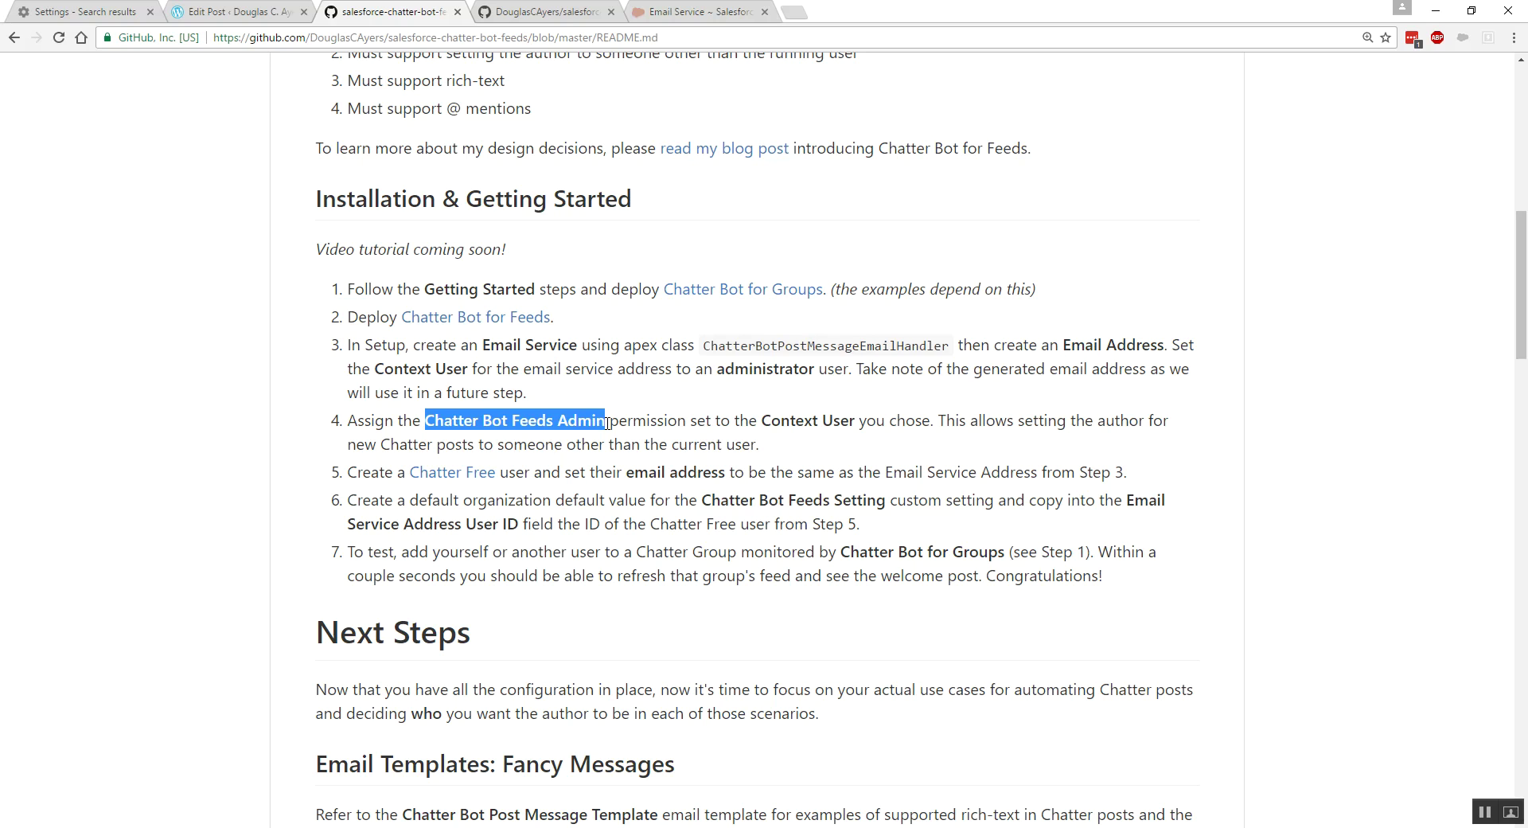
drag(757, 420, 857, 420)
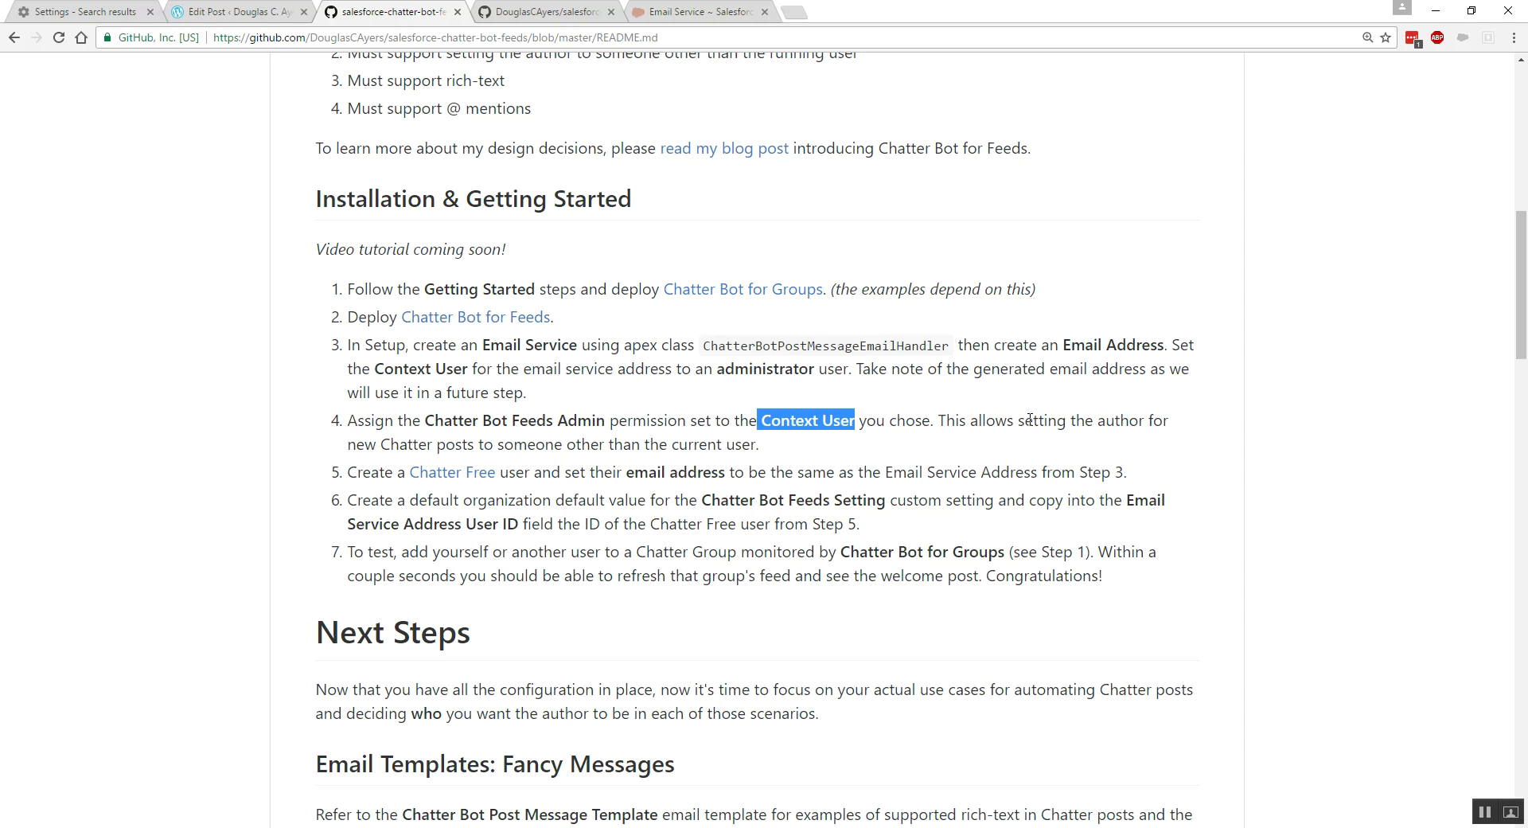
drag(1098, 420, 1148, 420)
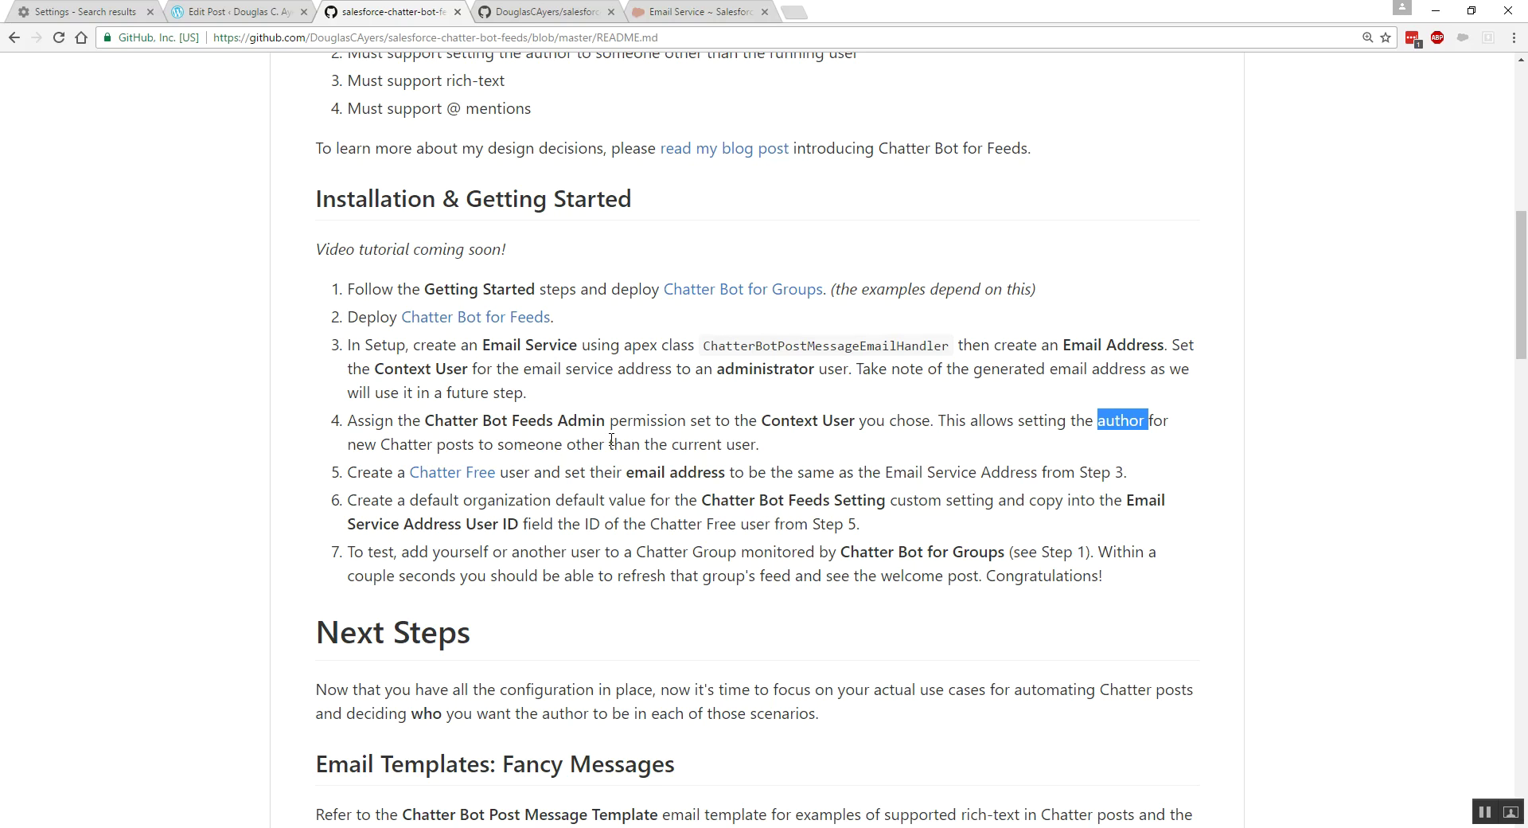
click(695, 12)
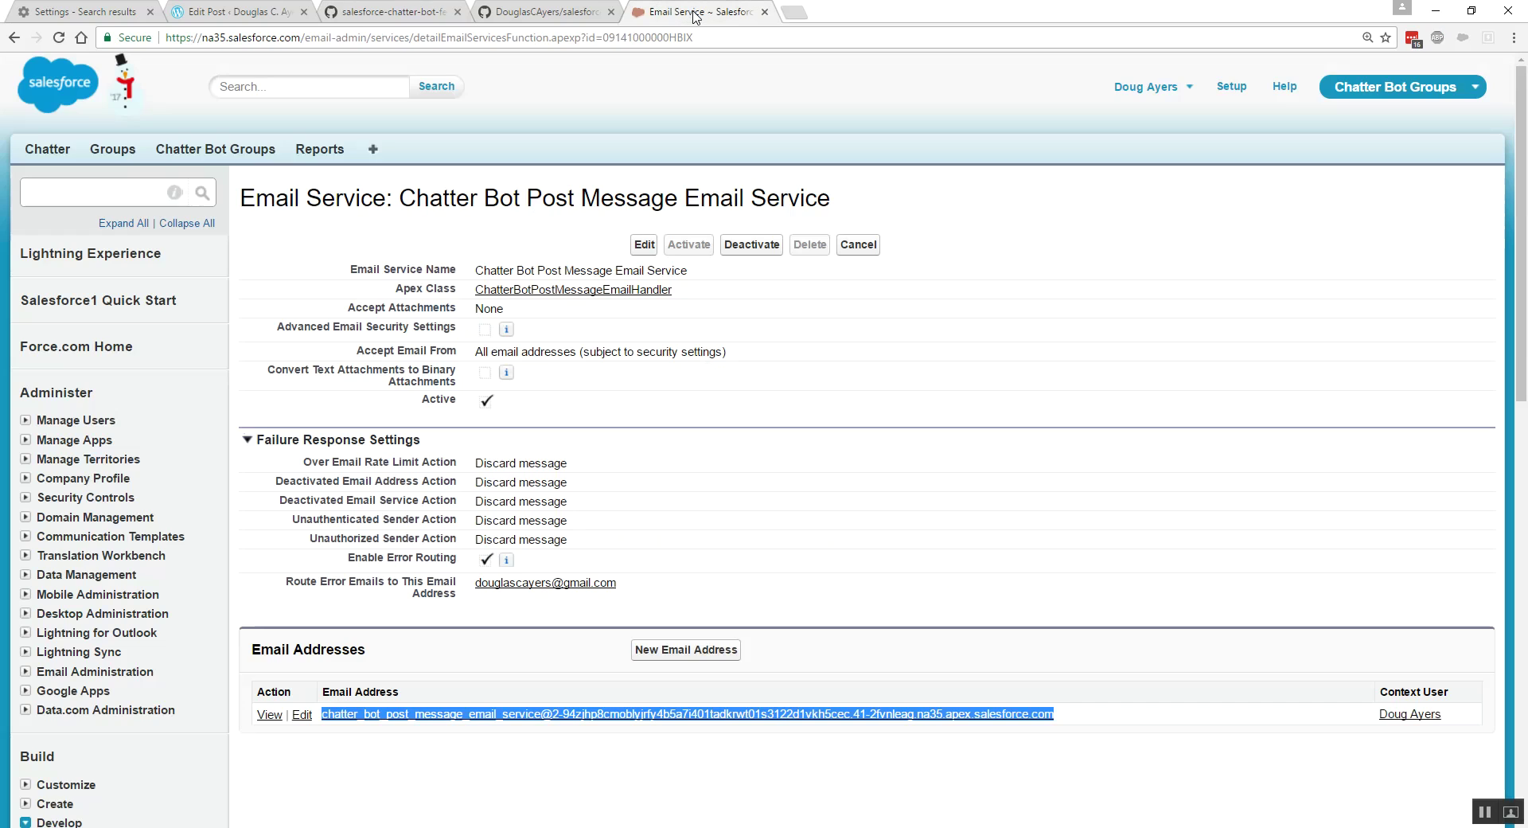
- Find Users in Setup Quick Find and open the admin user's record
click(101, 183)
text(users)
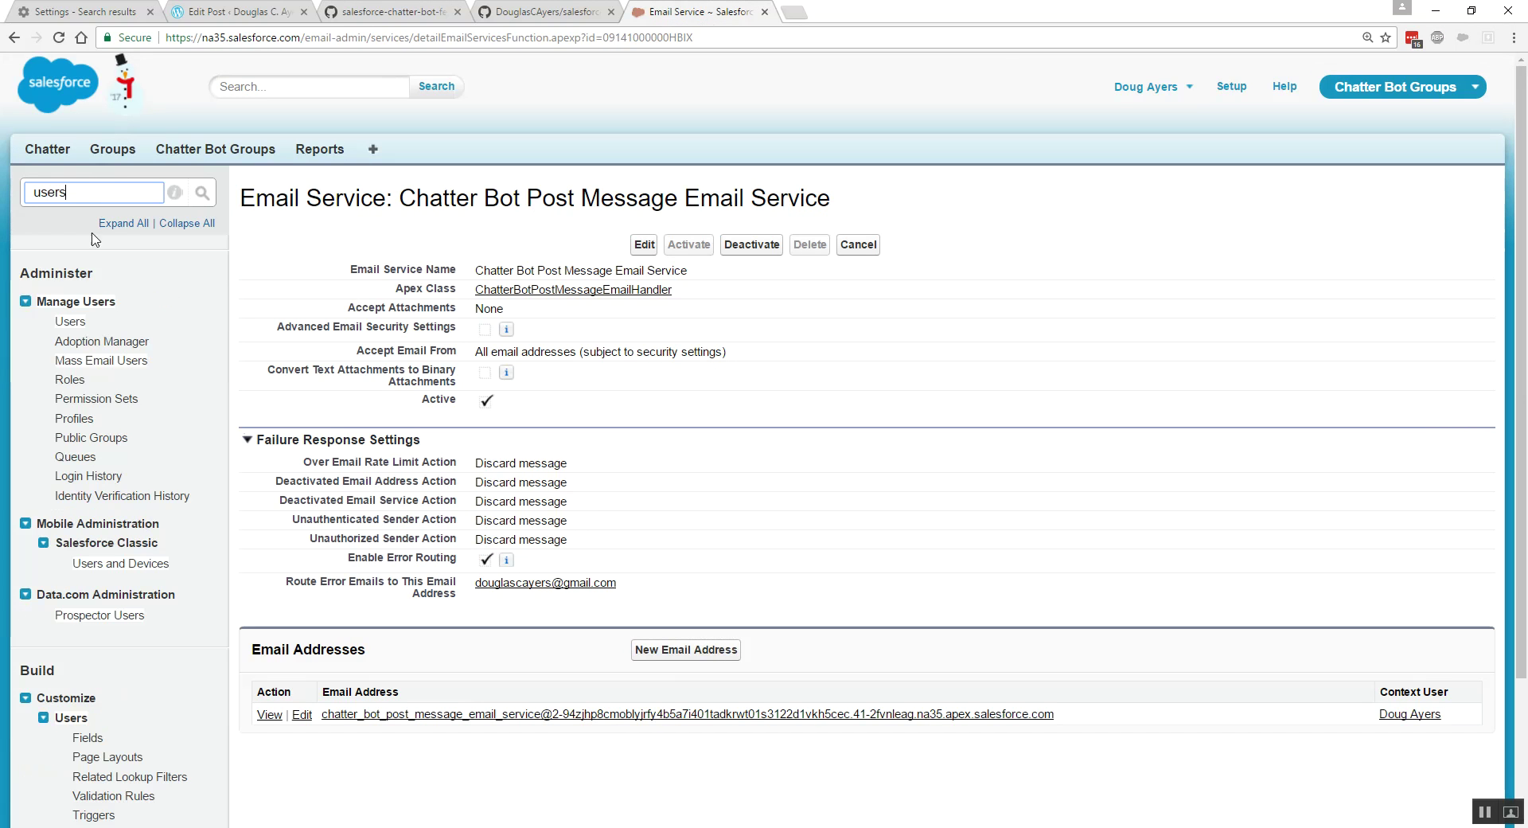
ctrl+click(70, 322)
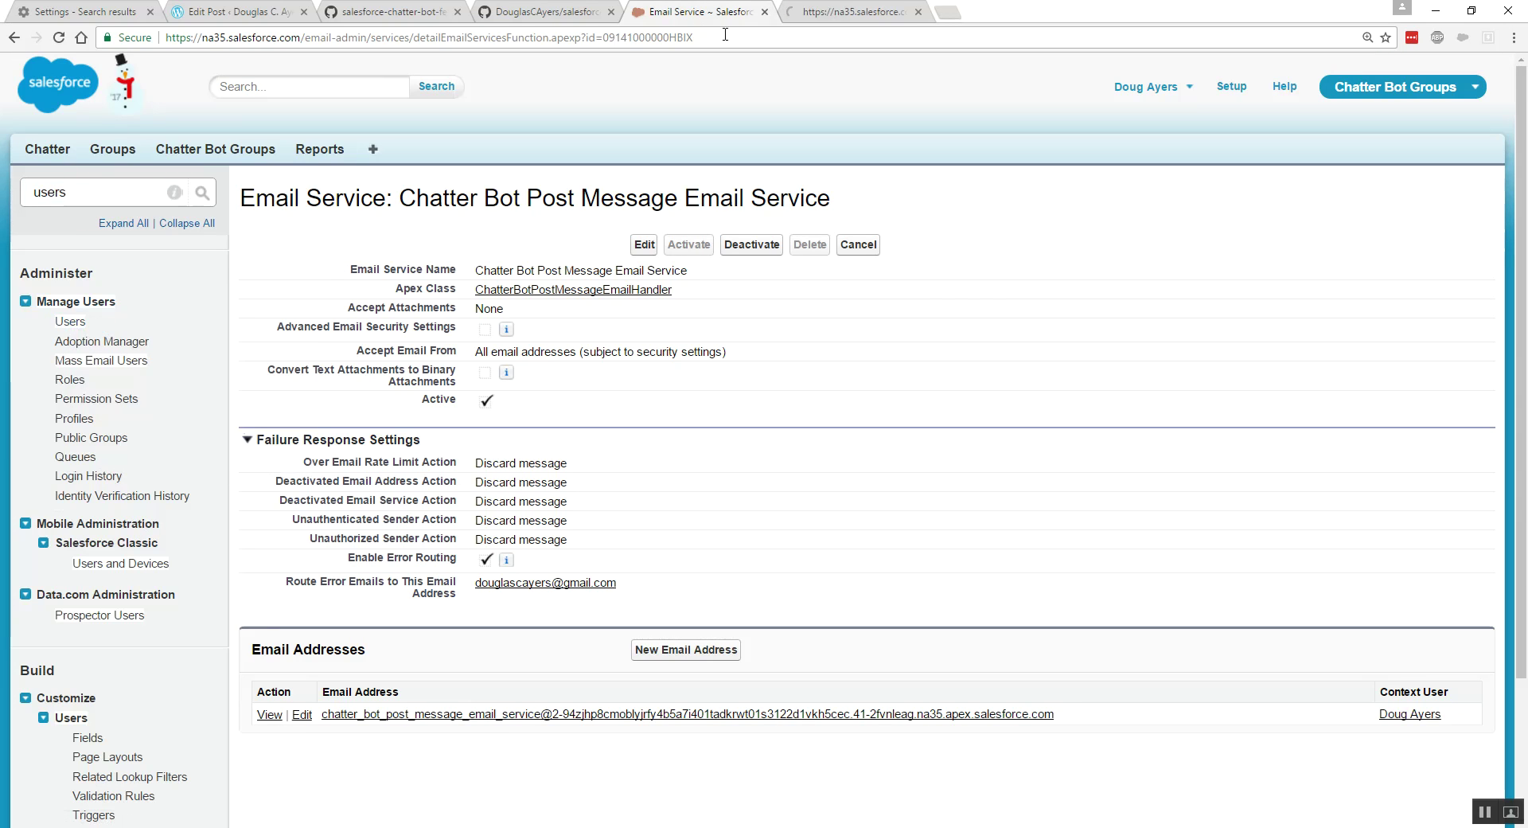
click(840, 12)
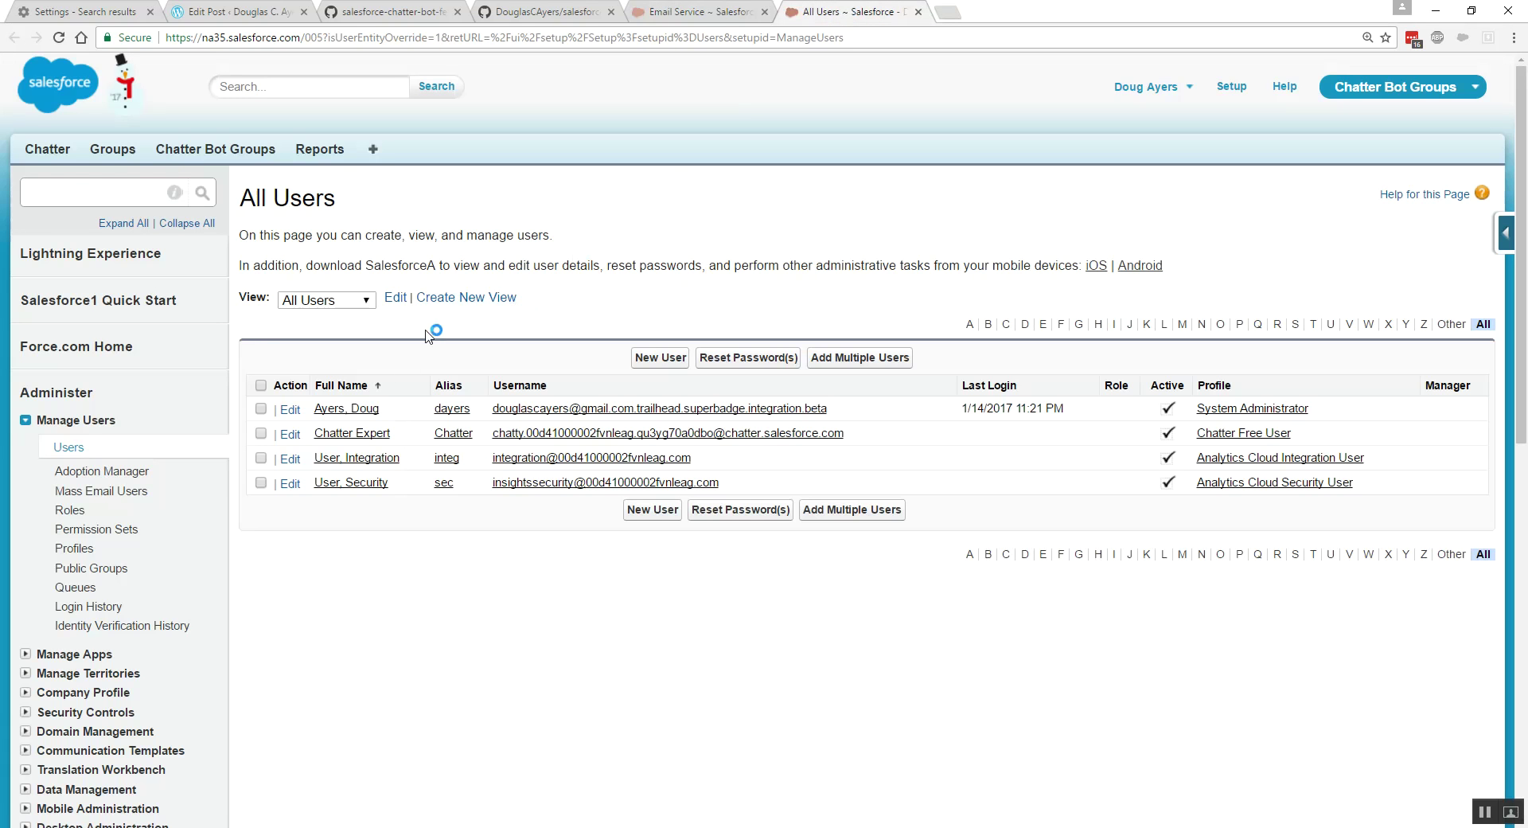
click(341, 410)
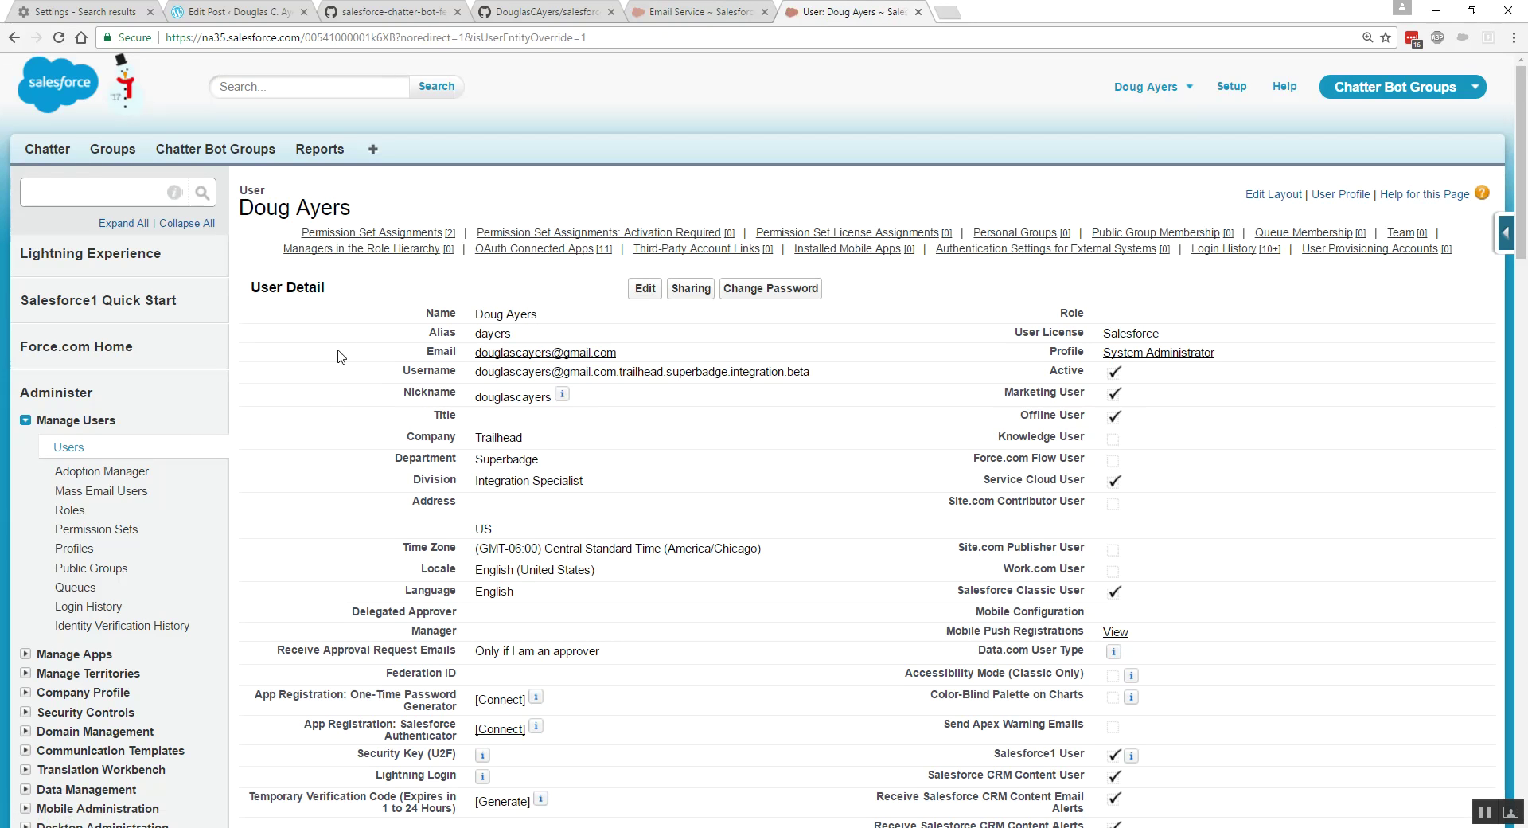
- Confirm the Chatter Bot Feeds Admin and Chatter Bot Groups Admin permission set assignments and save
mouse_move(354, 239)
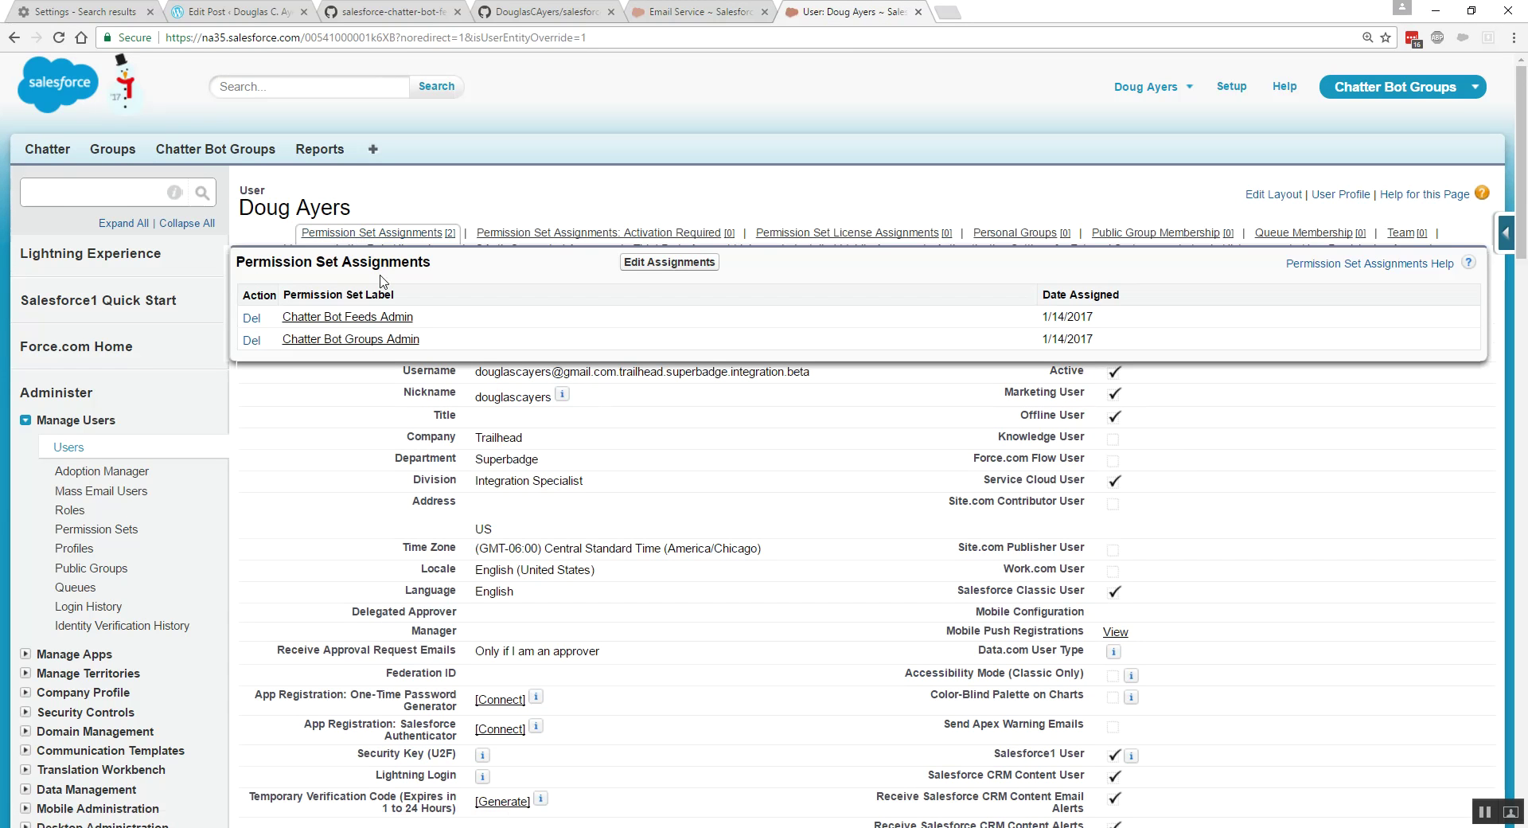
click(636, 262)
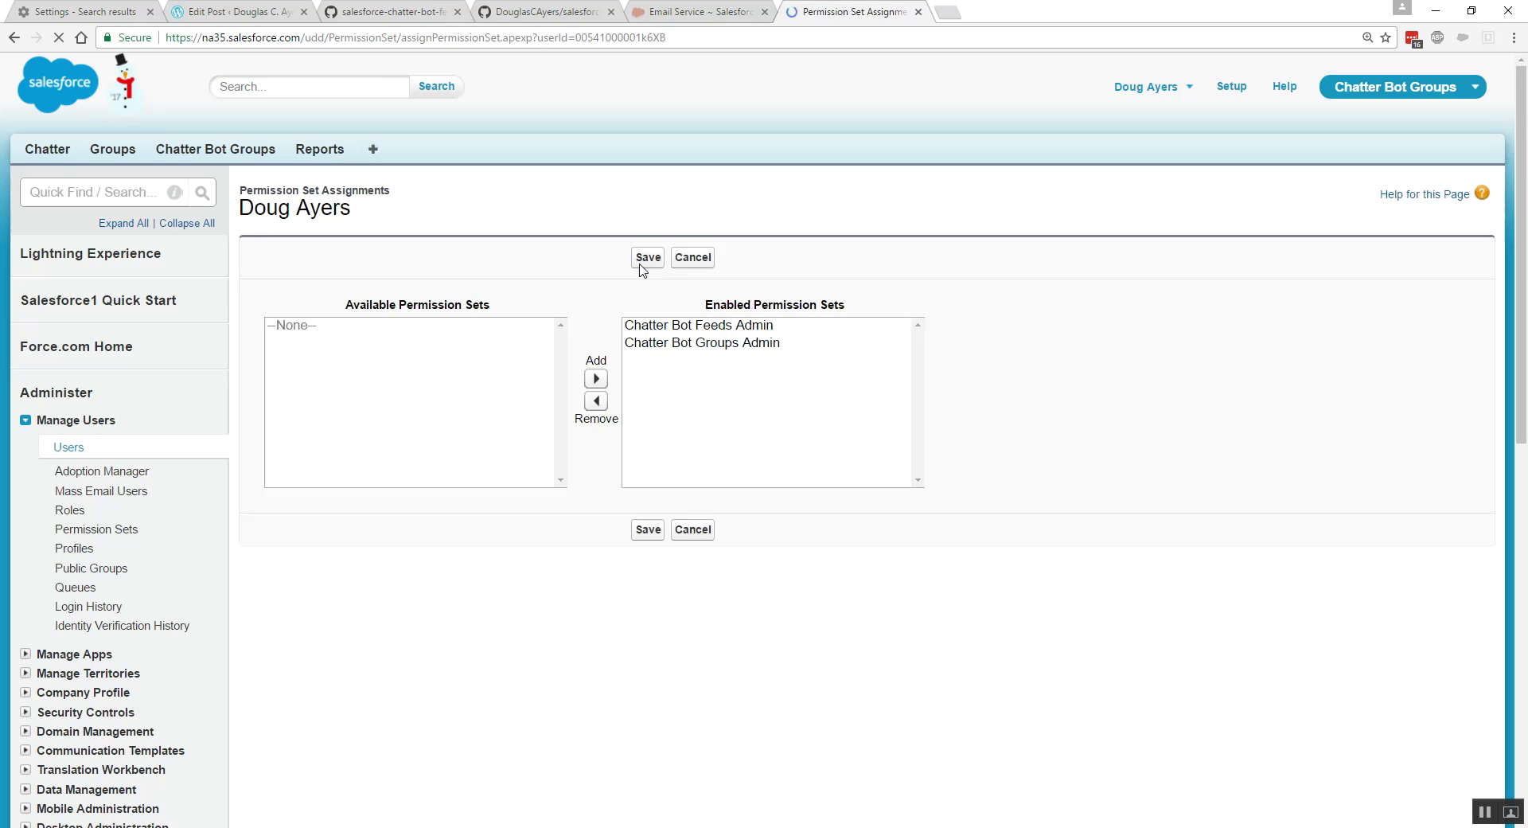
drag(732, 328, 739, 344)
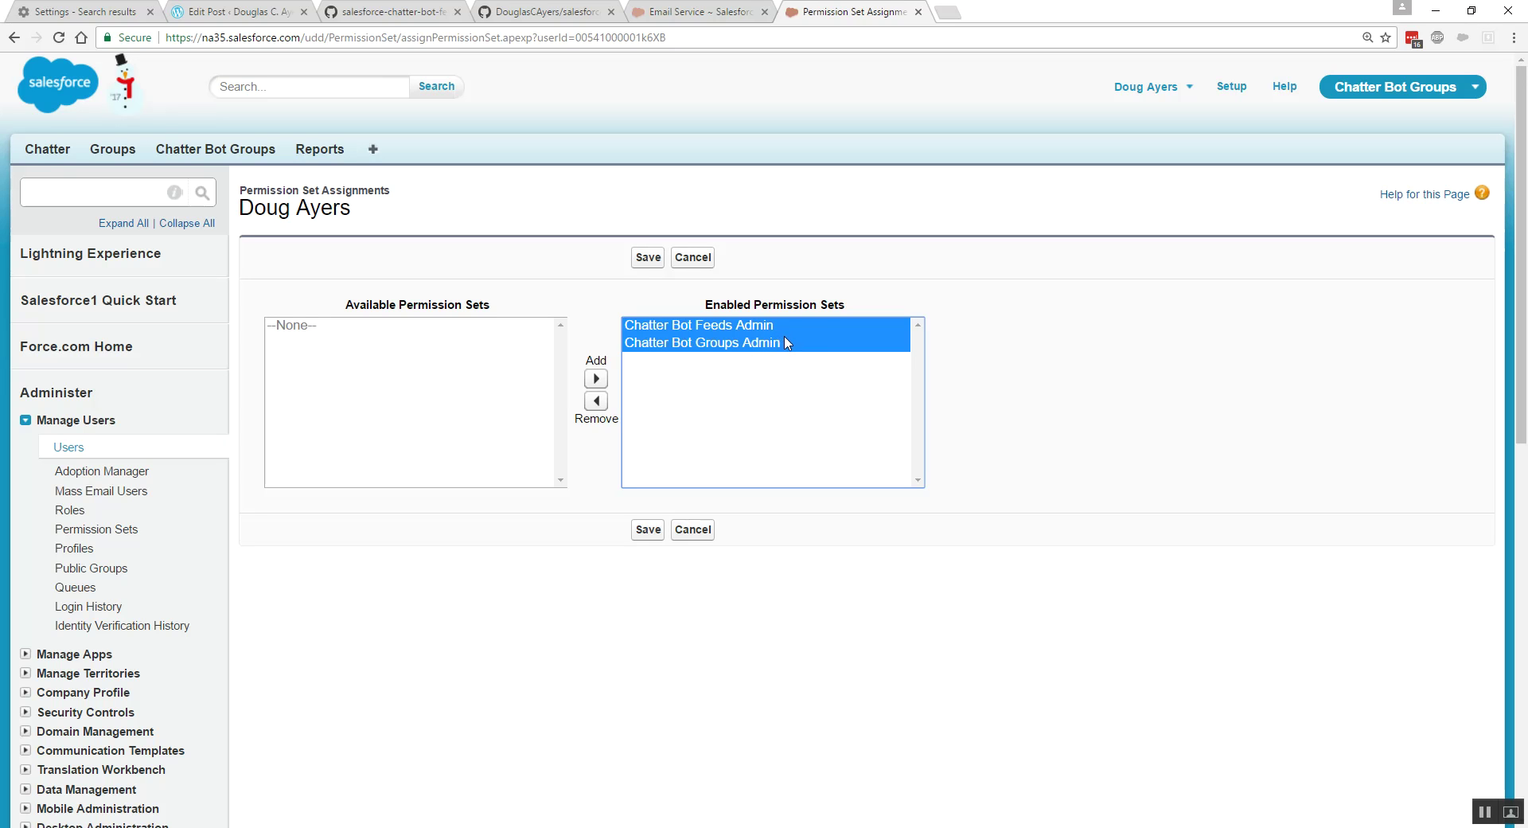
click(646, 259)
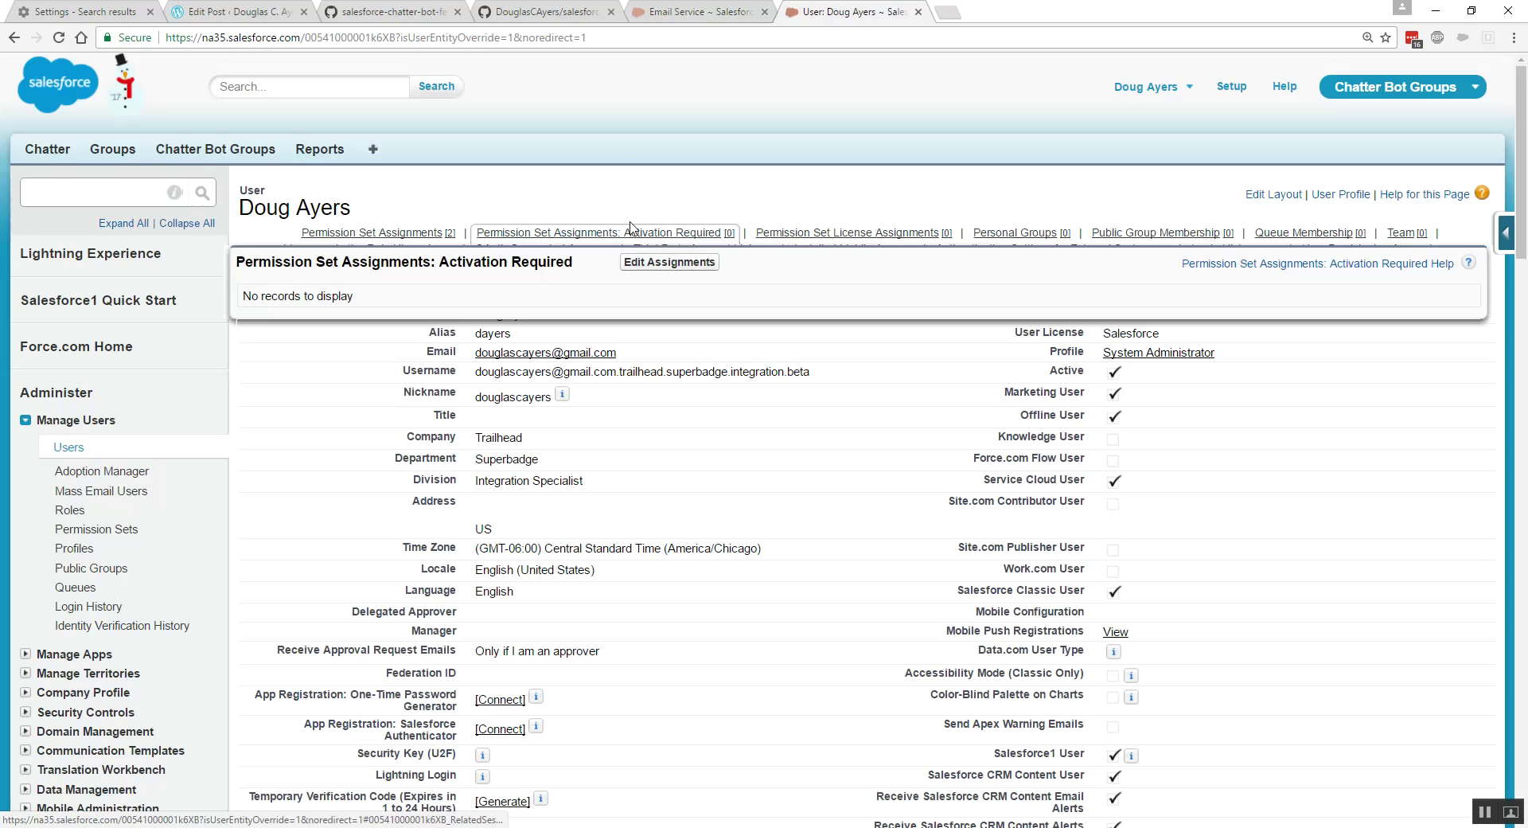
click(377, 16)
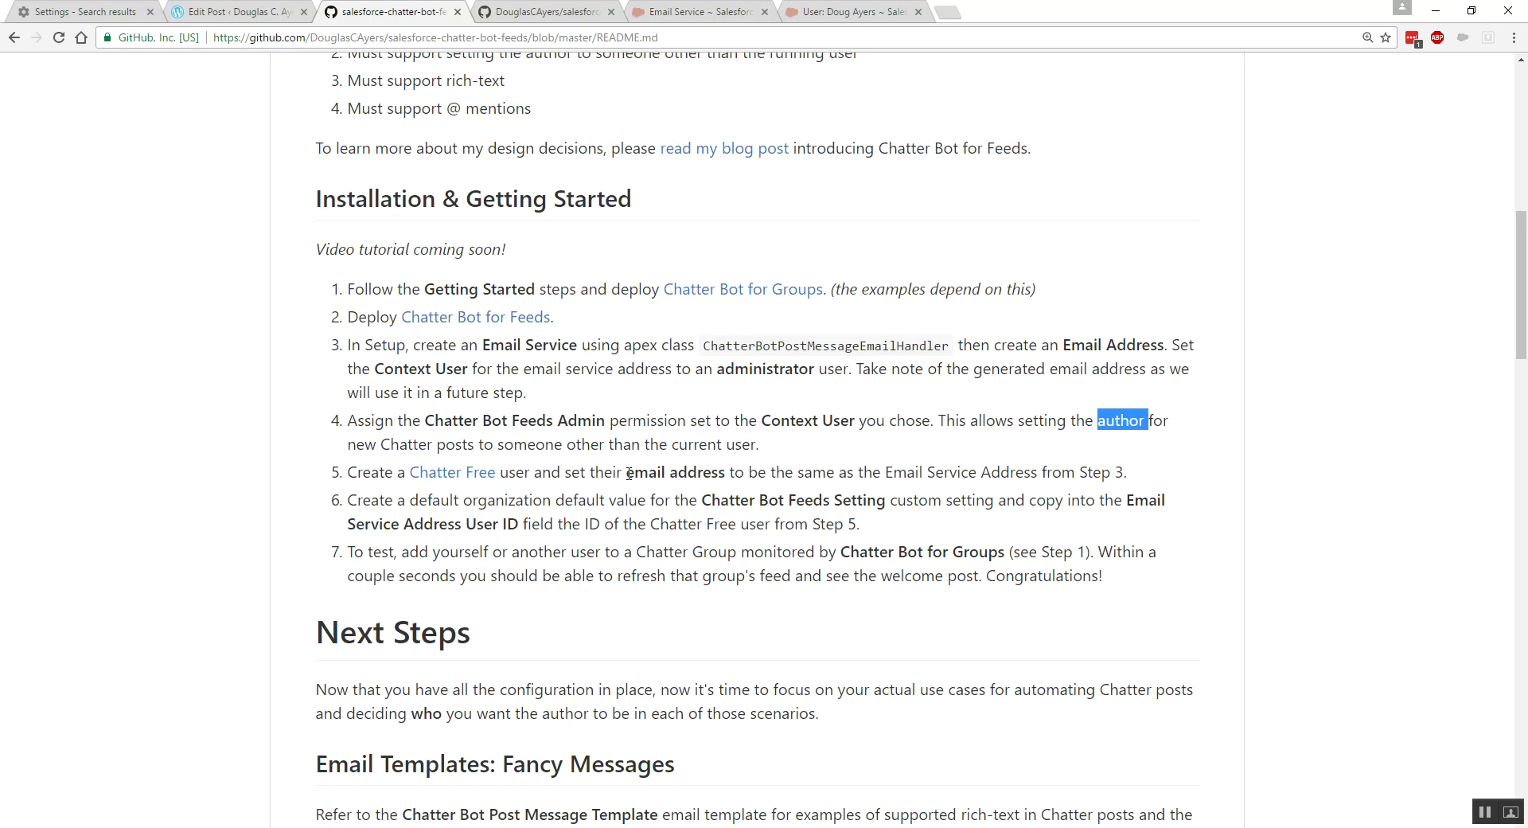
- Highlight the email and Email Service Address wording in README step 5, then return to Salesforce
drag(626, 473, 725, 473)
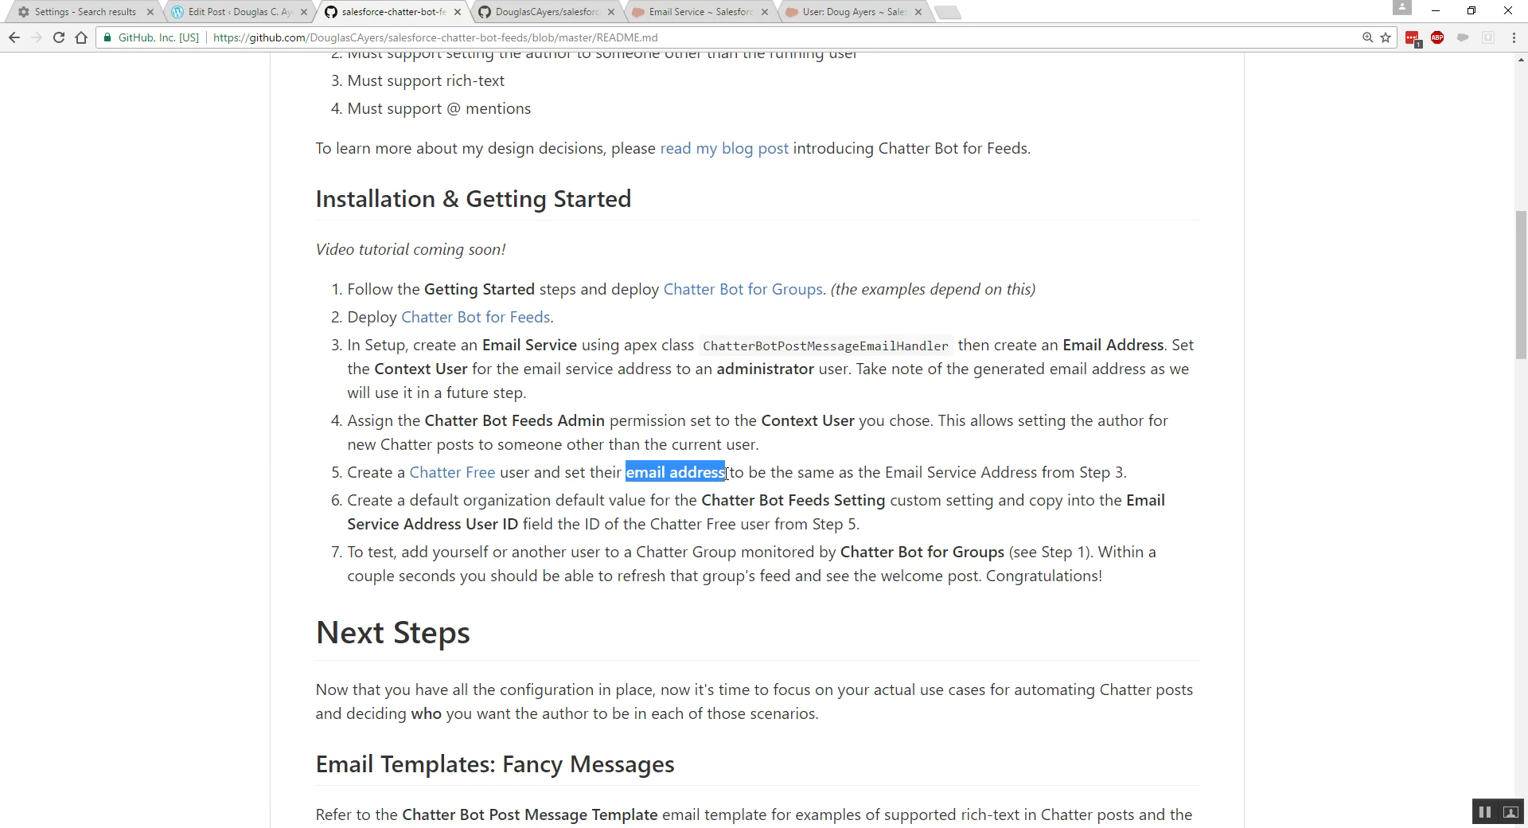
drag(886, 474, 1037, 473)
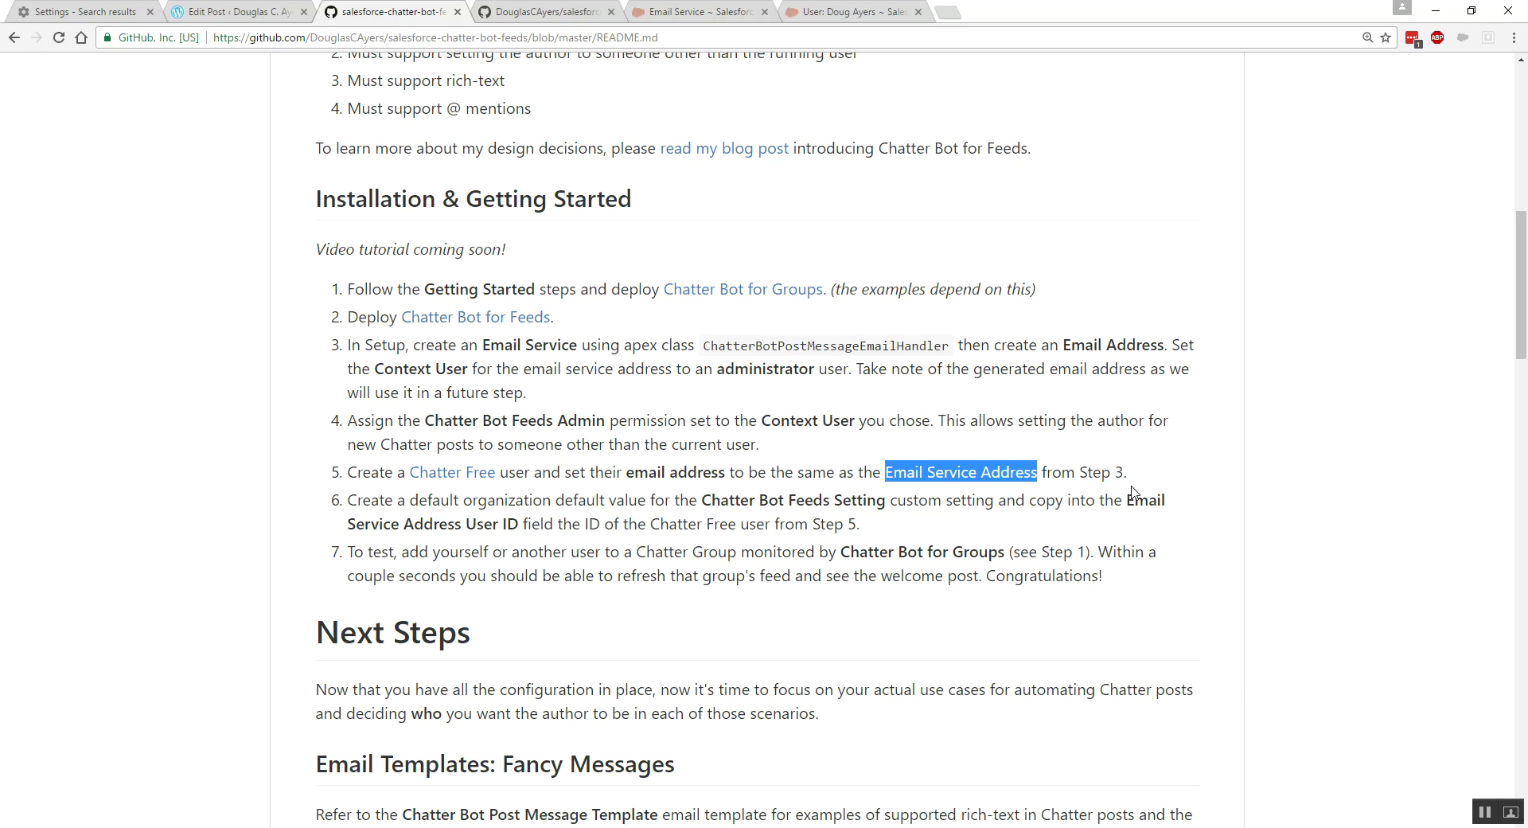
click(844, 16)
- Copy the generated Chatter Bot Post Message email service address
click(702, 14)
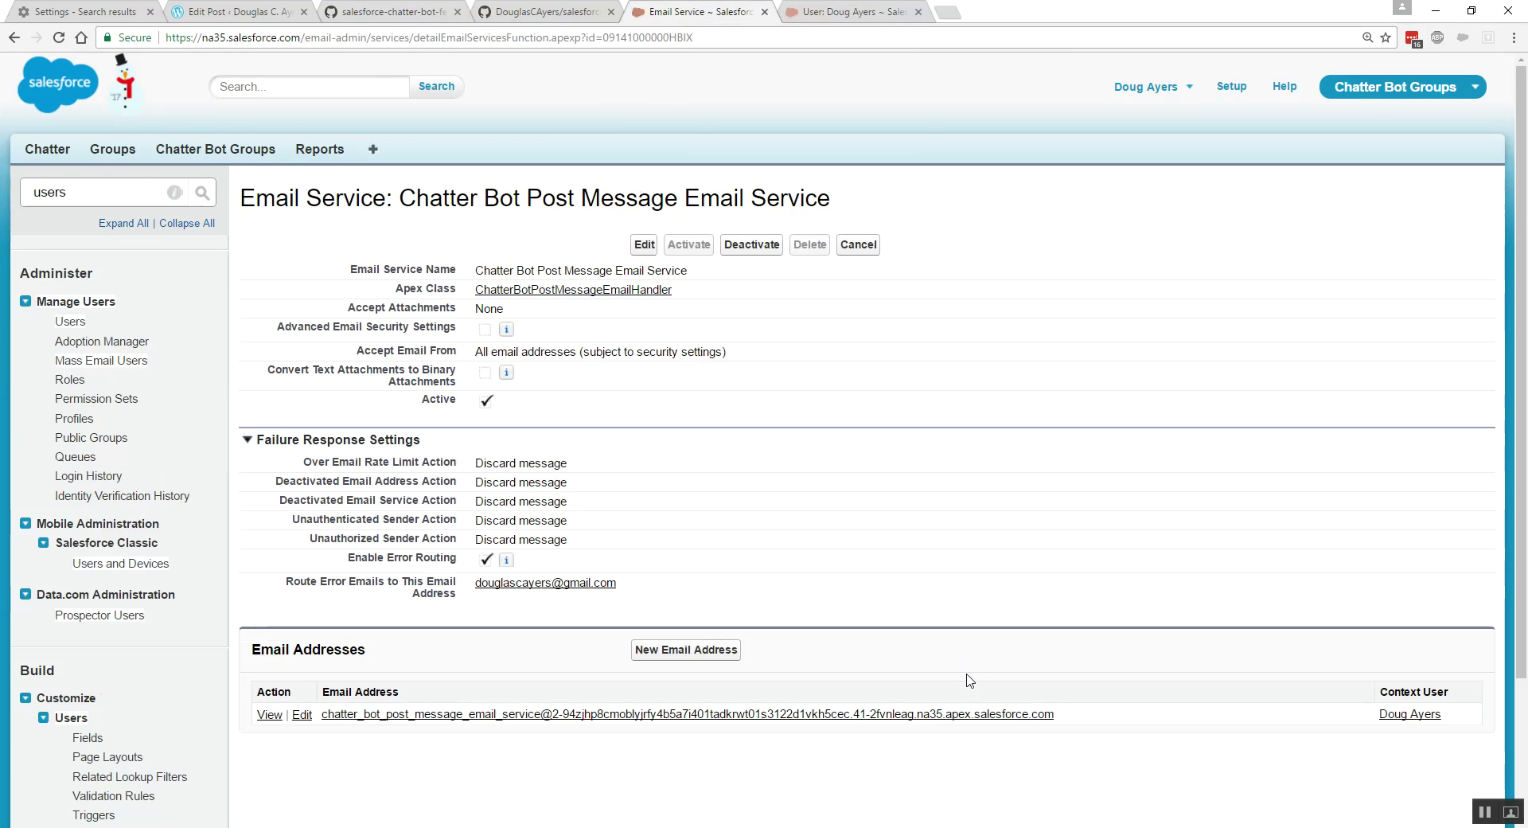
right_click(908, 722)
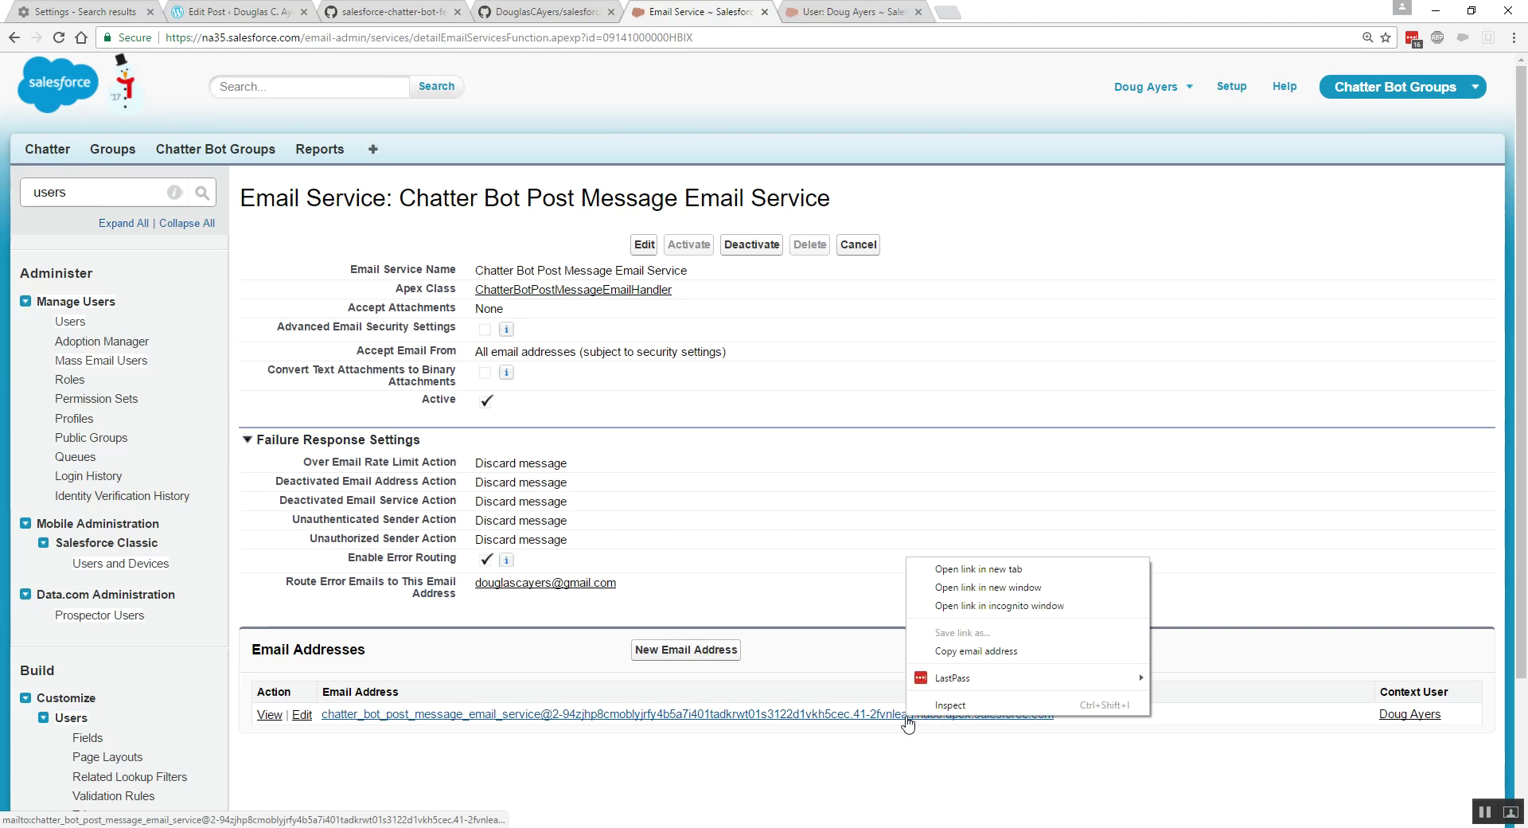
click(949, 651)
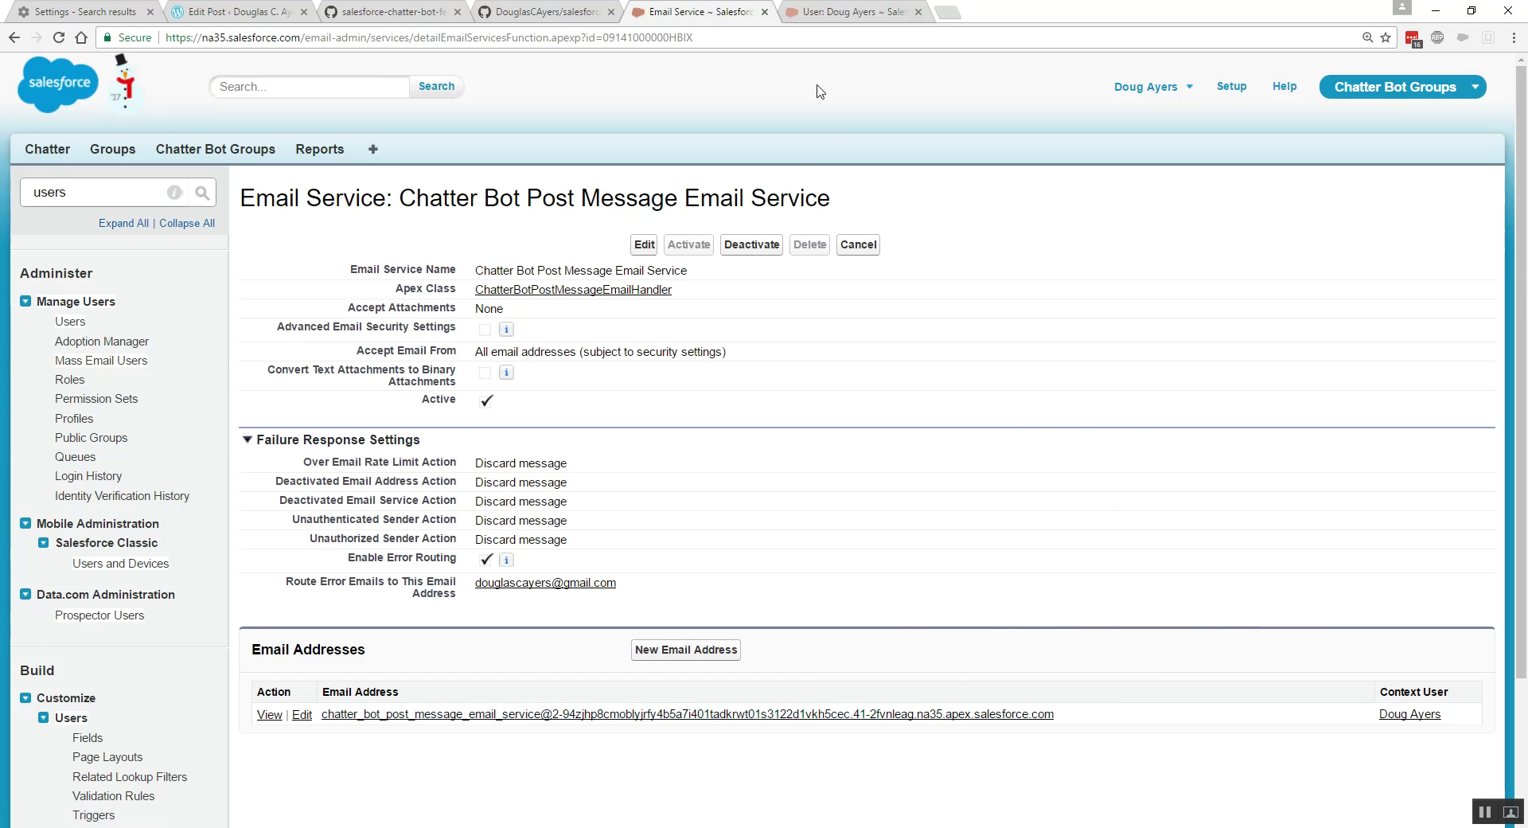
click(834, 12)
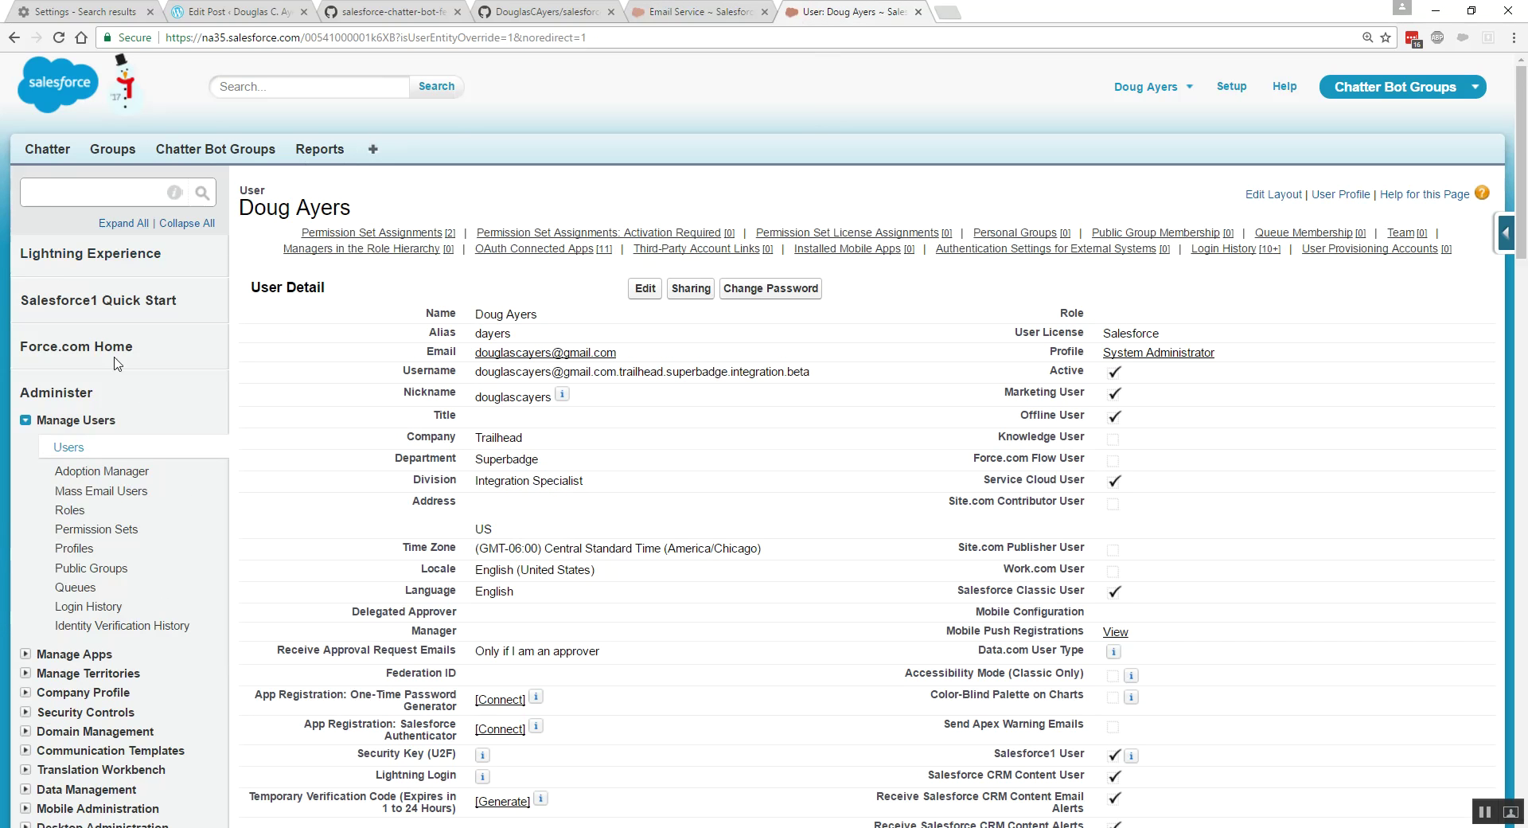
- Replace the Chatter Expert user's email with the pasted email service address
click(77, 451)
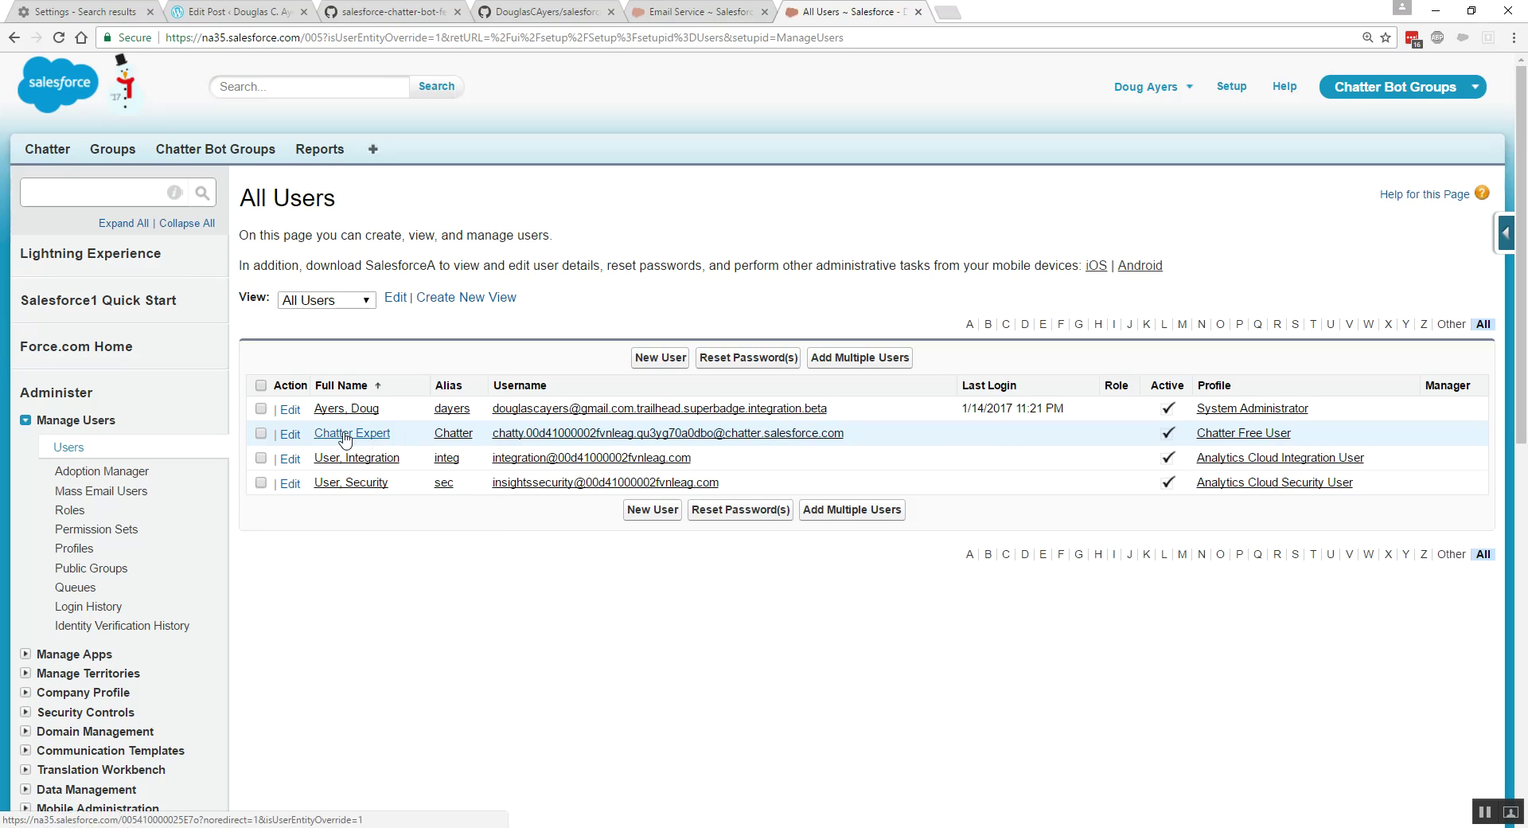
click(291, 436)
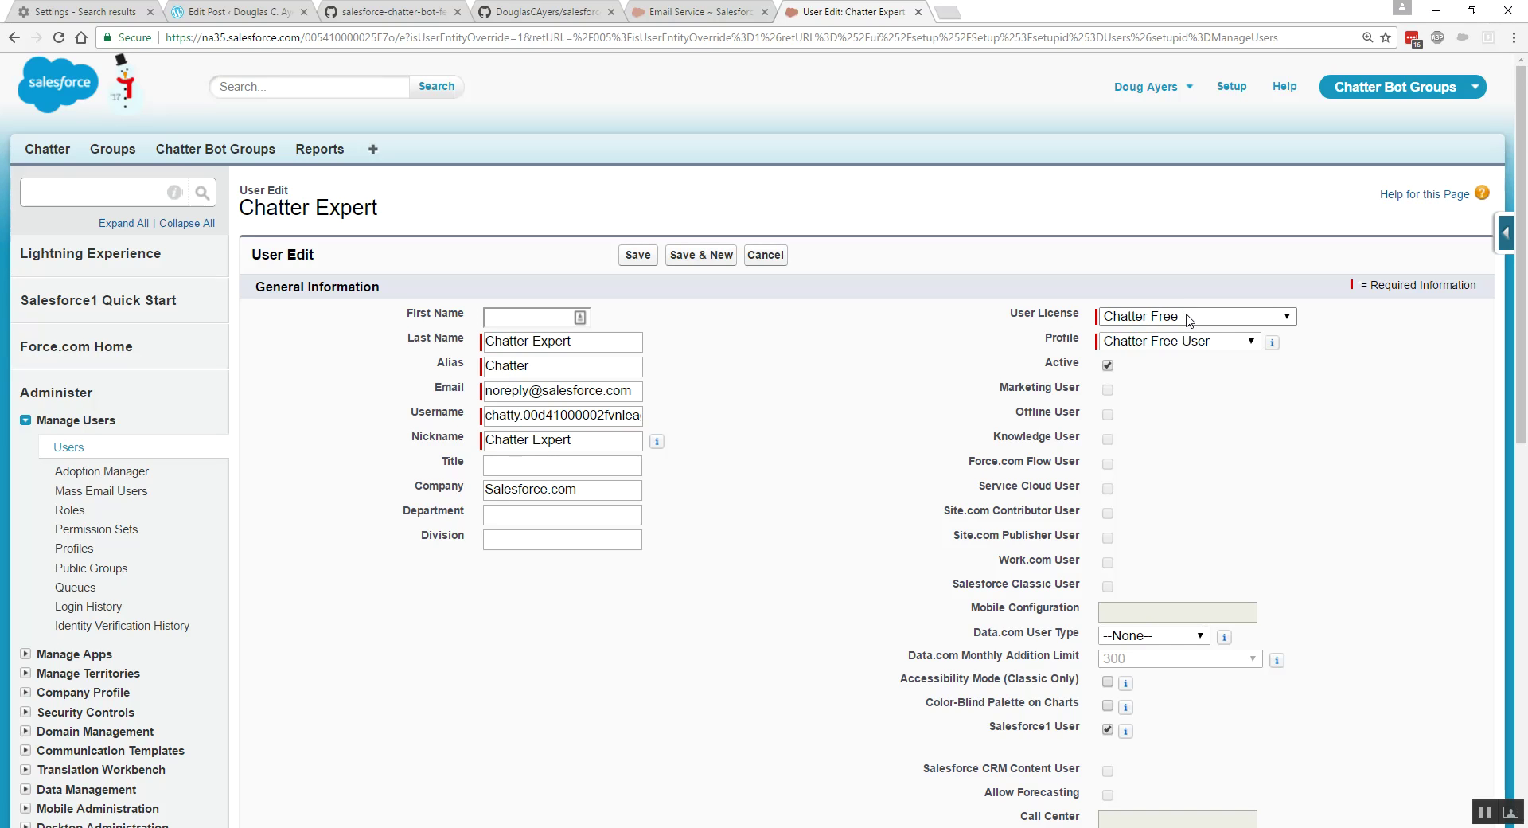
drag(487, 392, 658, 396)
key(BackSpace)
text(na35.apex.salesforce.com)
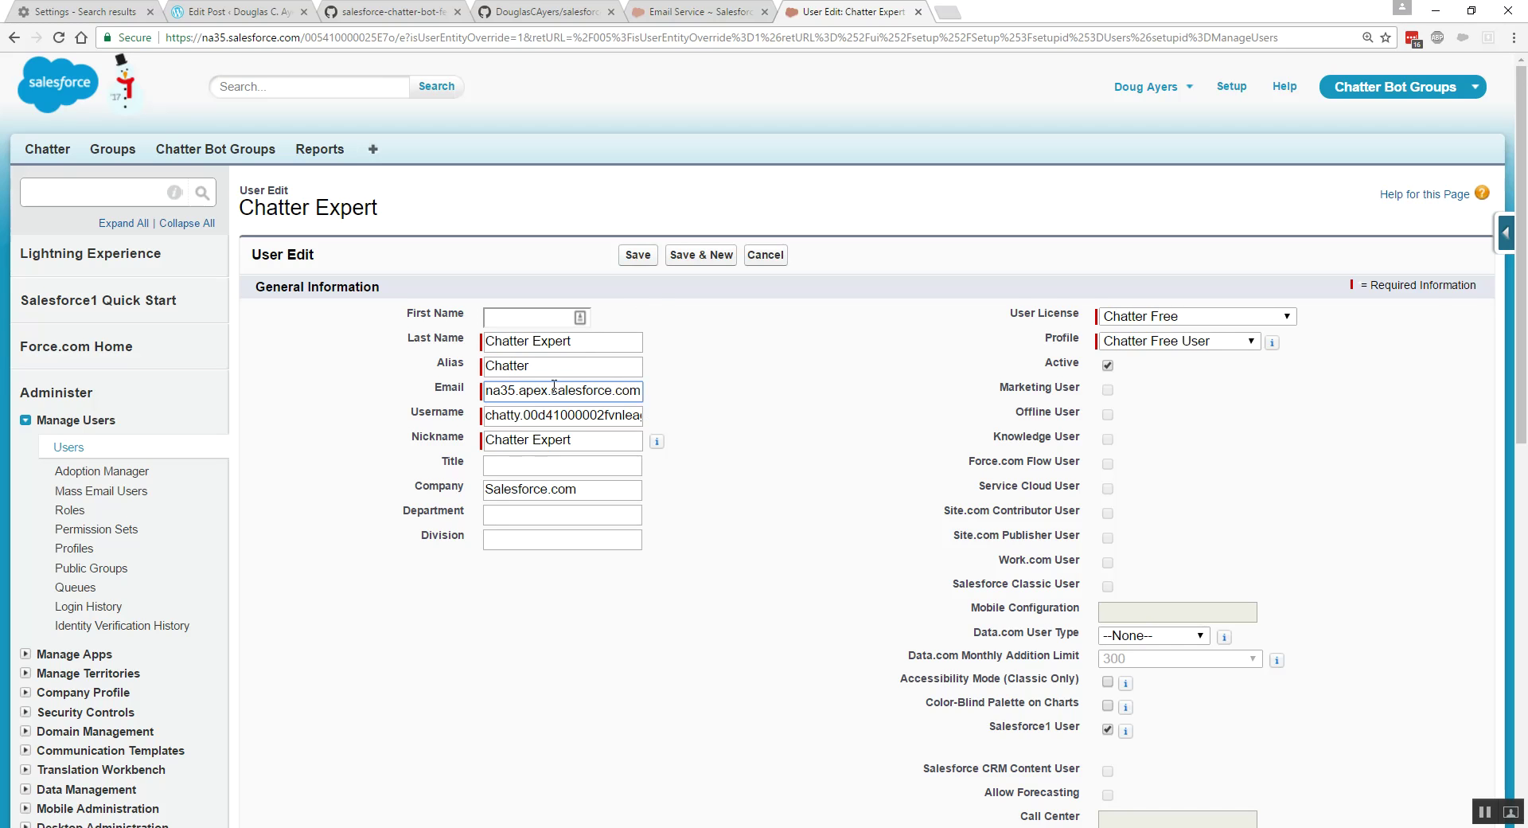
click(632, 261)
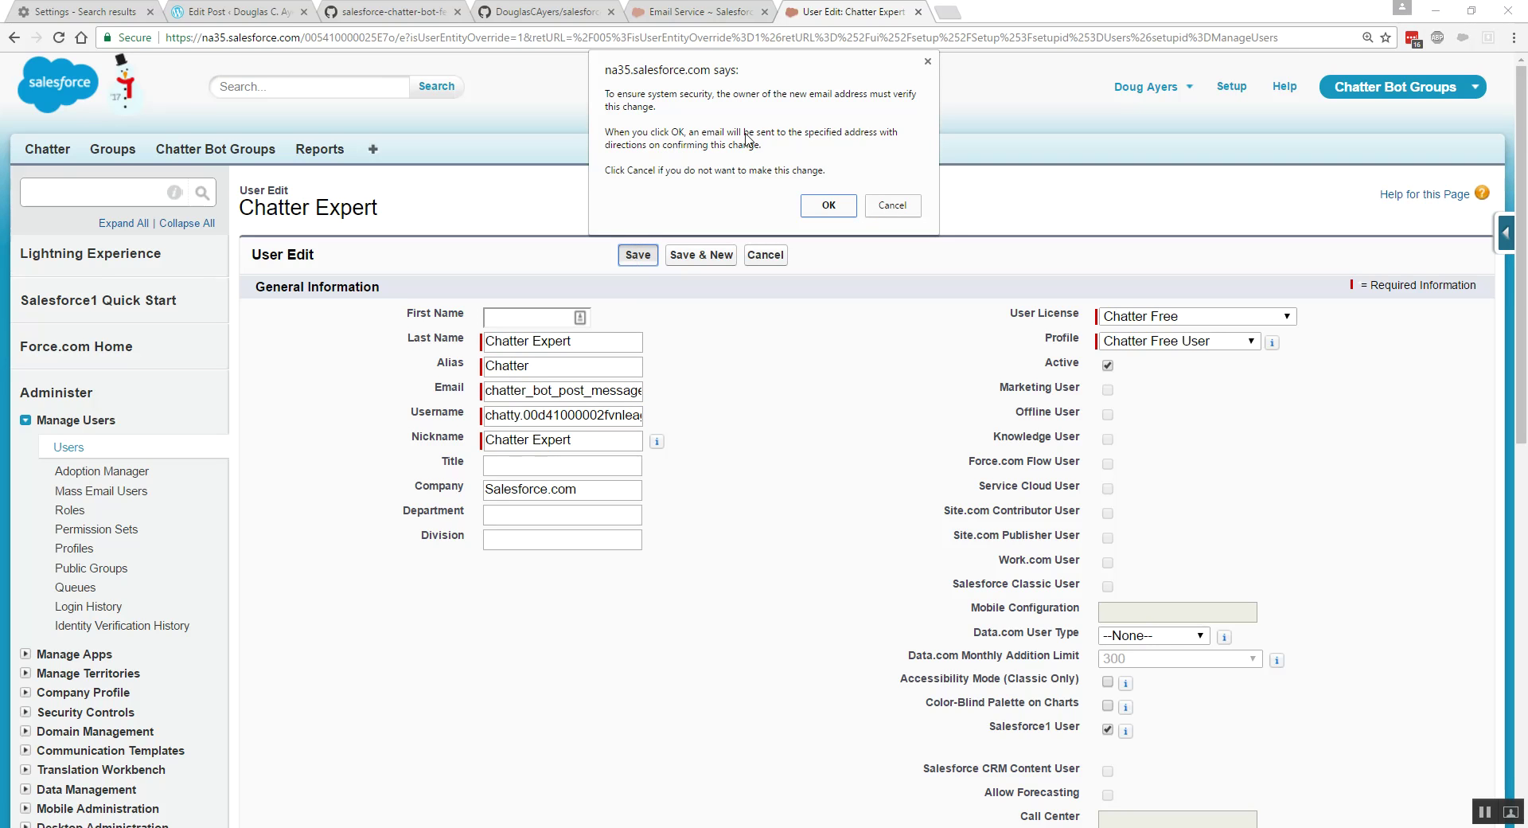
click(904, 207)
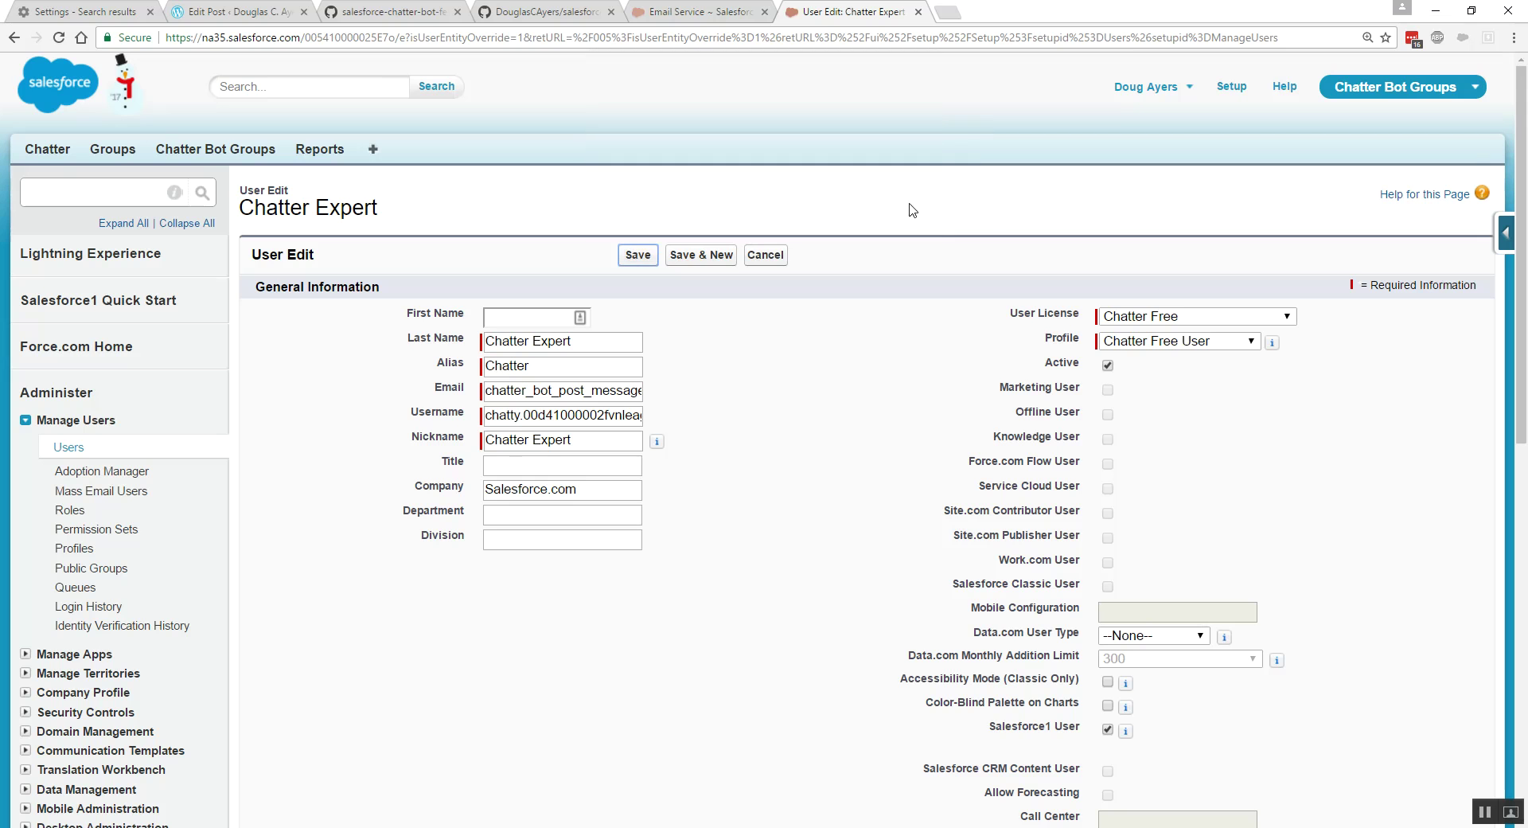
- Check Generate new password and notify user, then save the Chatter Expert user
drag(1524, 156, 1526, 469)
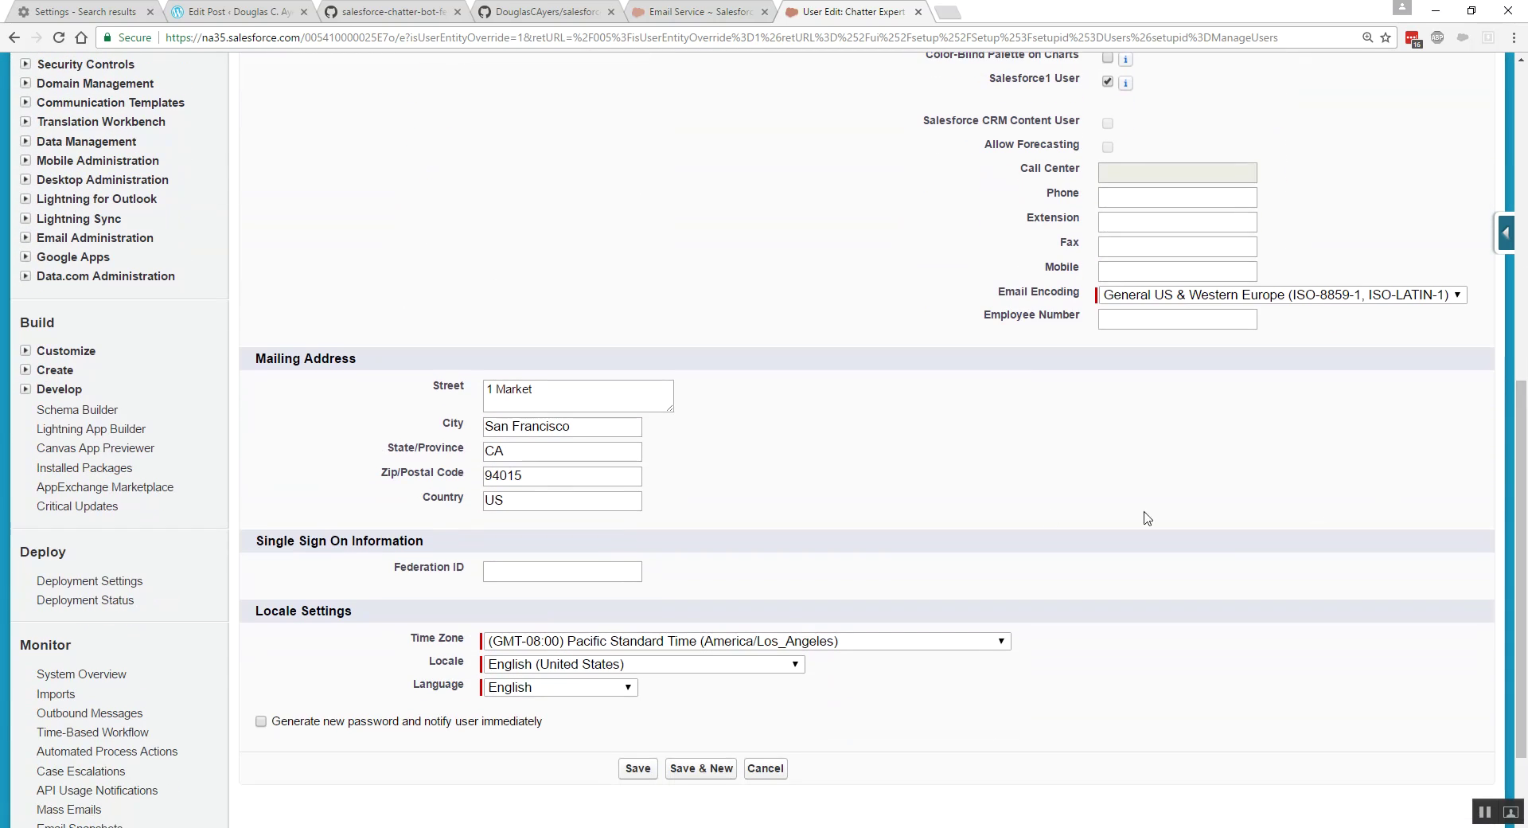
click(261, 721)
drag(281, 722, 544, 725)
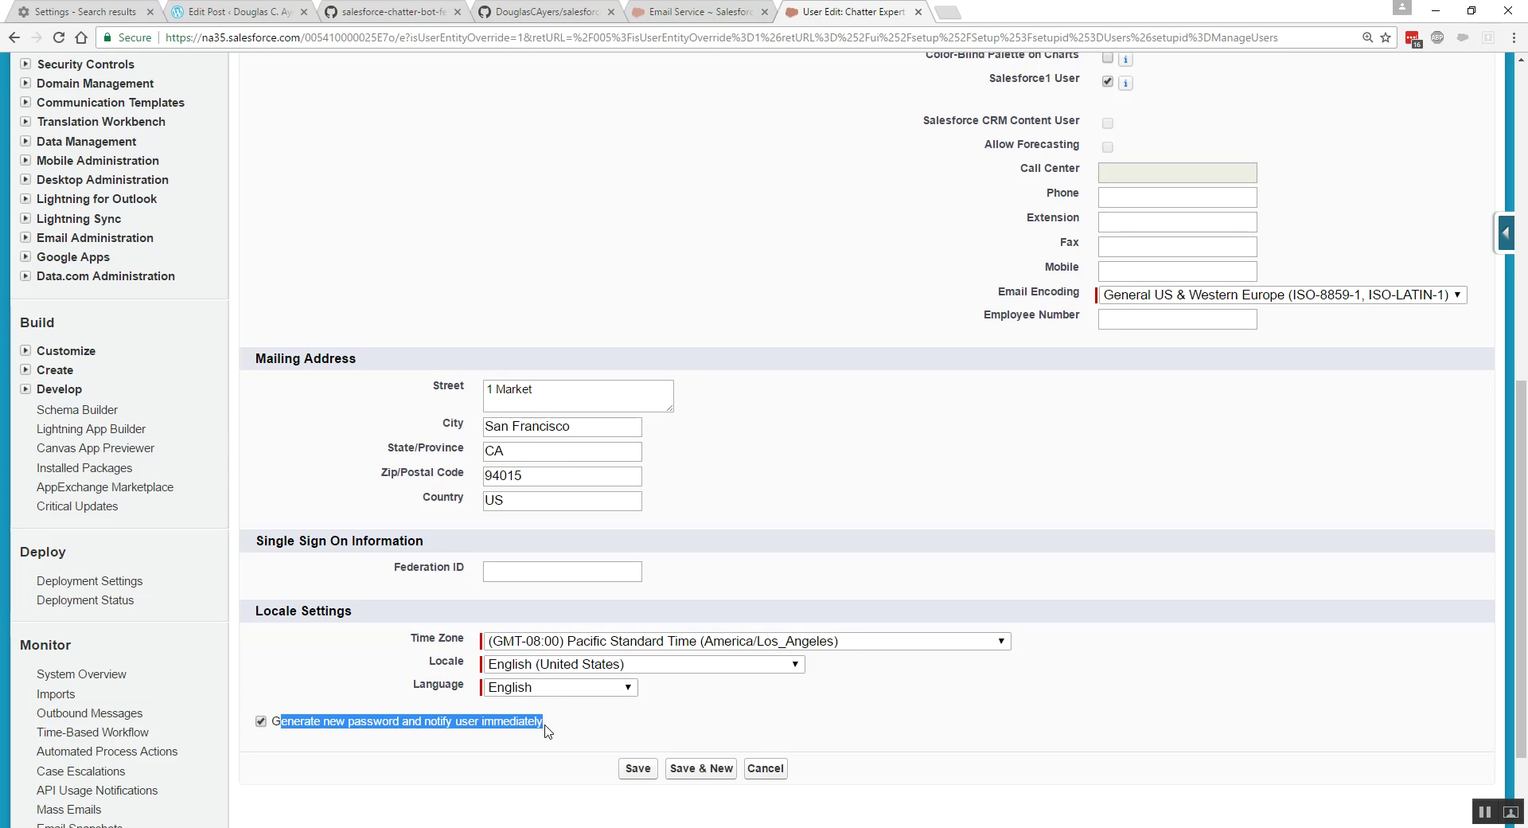
click(549, 730)
click(637, 769)
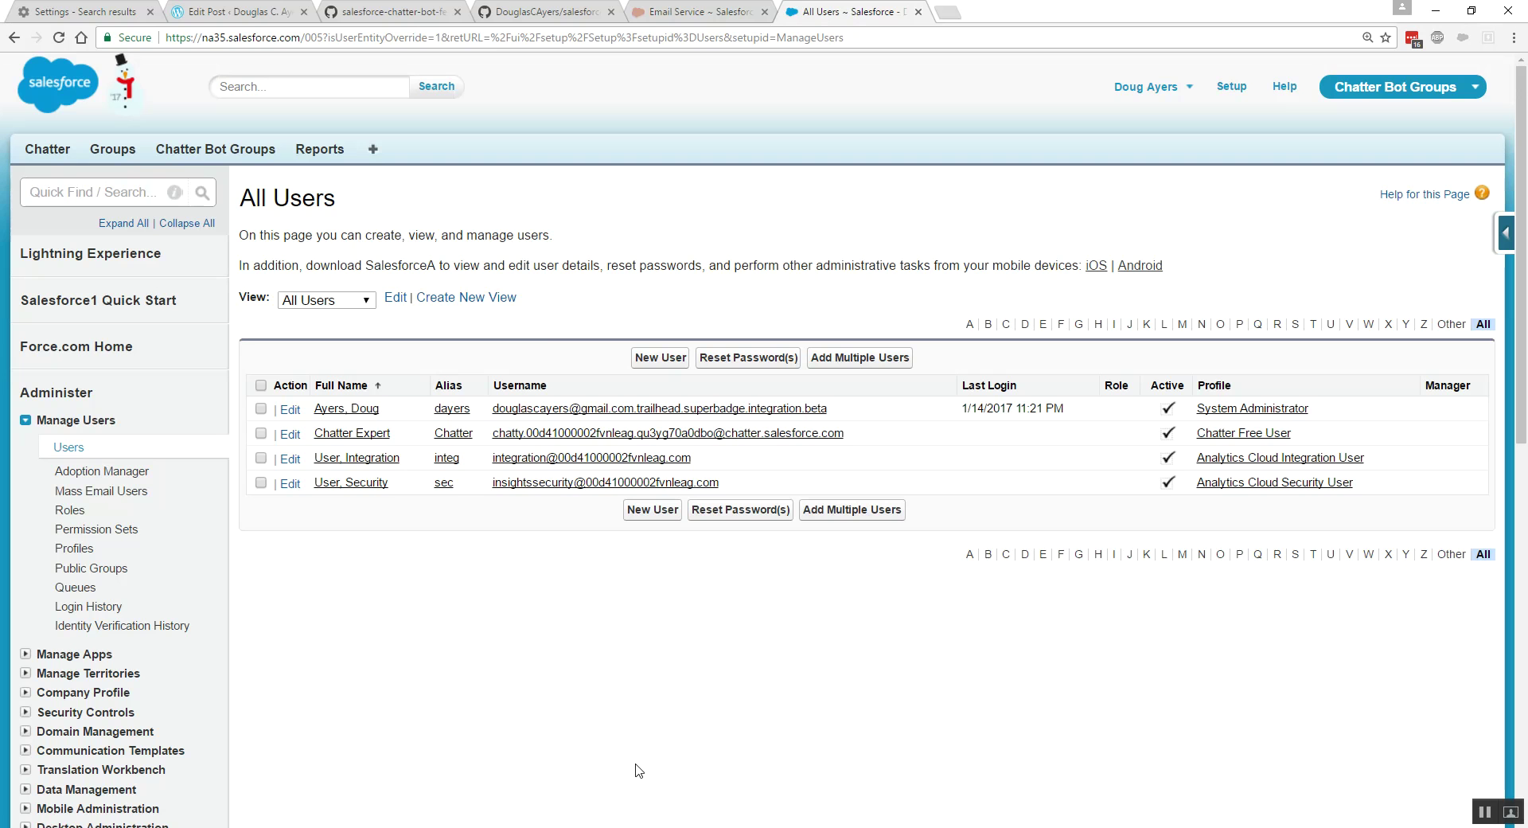
- Highlight the Chatter Bot Feeds Setting and Chatter Free user phrases in README step 6
click(383, 13)
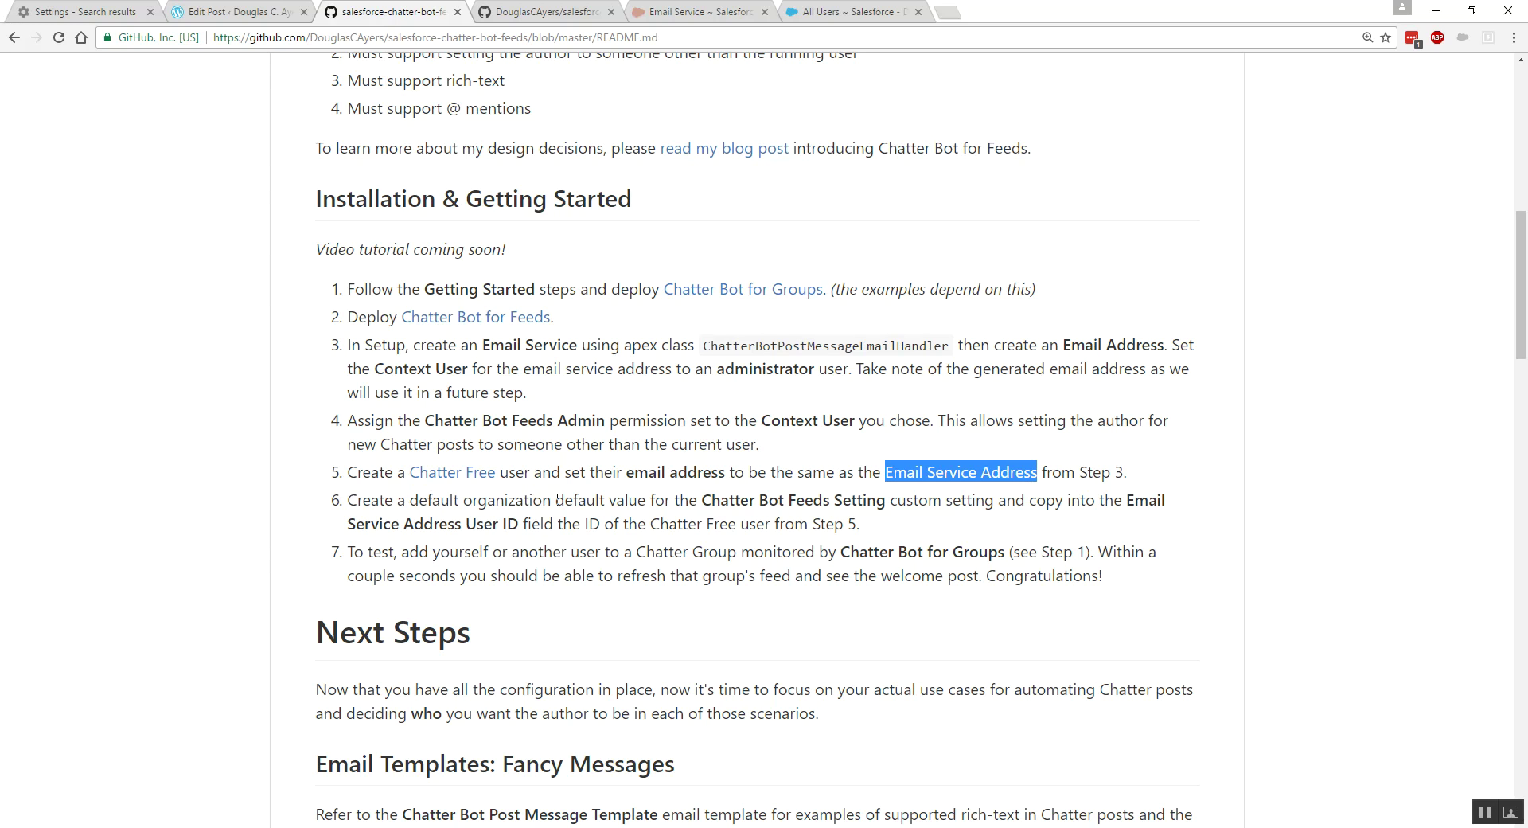
drag(704, 500, 886, 500)
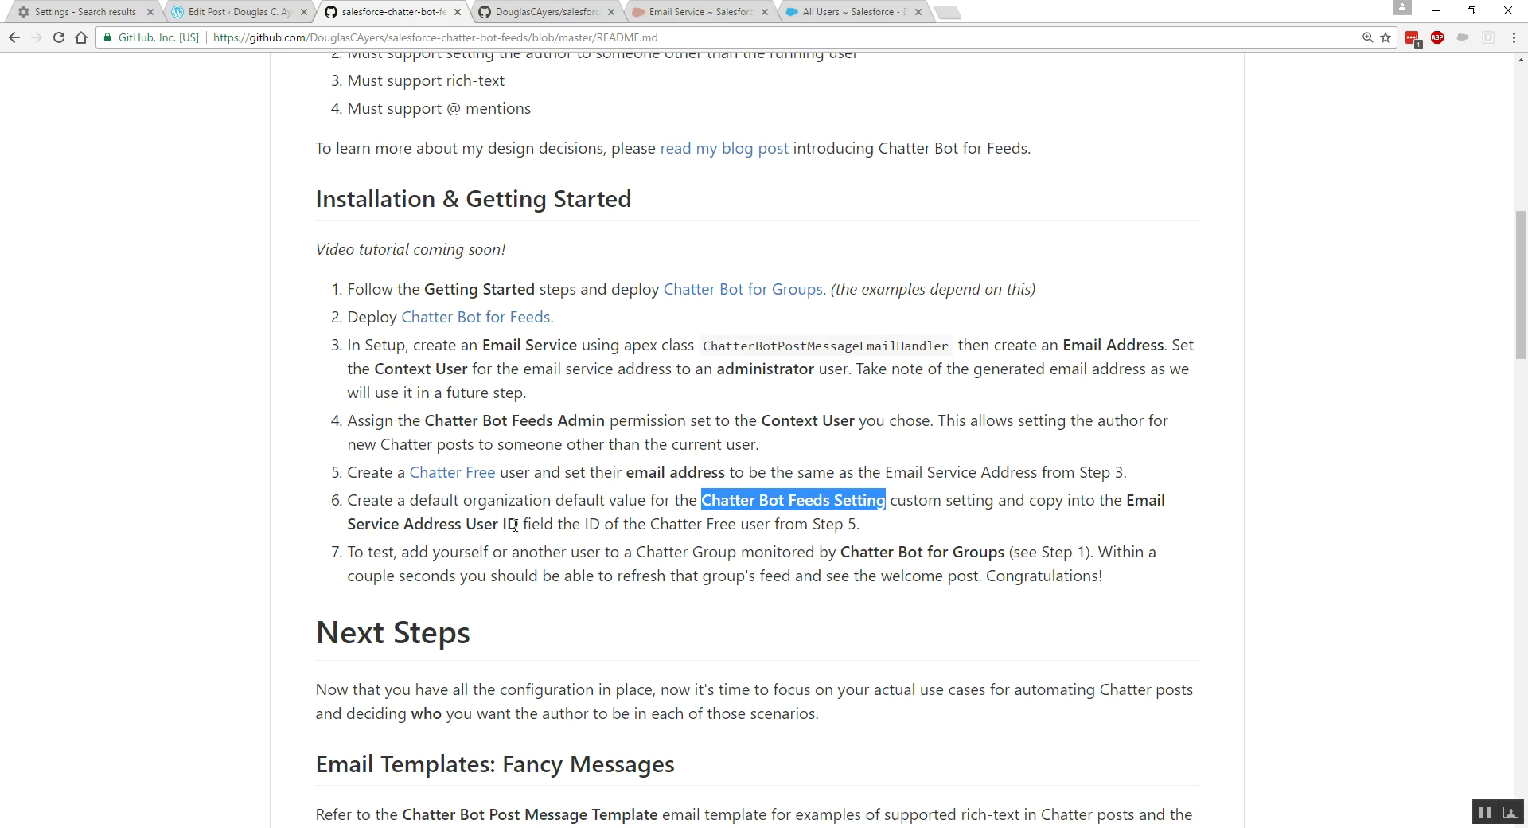
drag(649, 523, 768, 523)
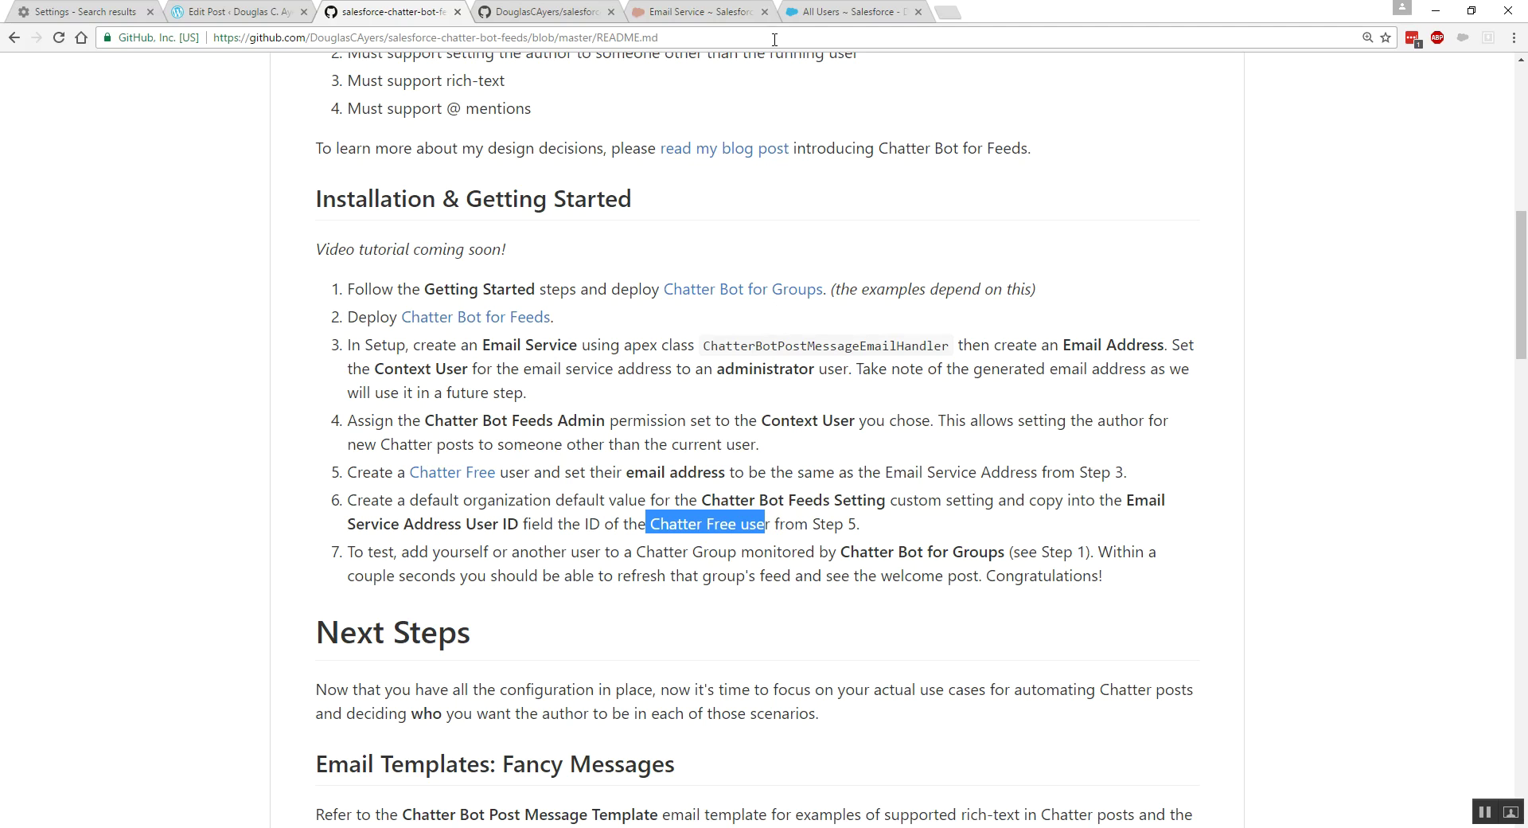
click(817, 16)
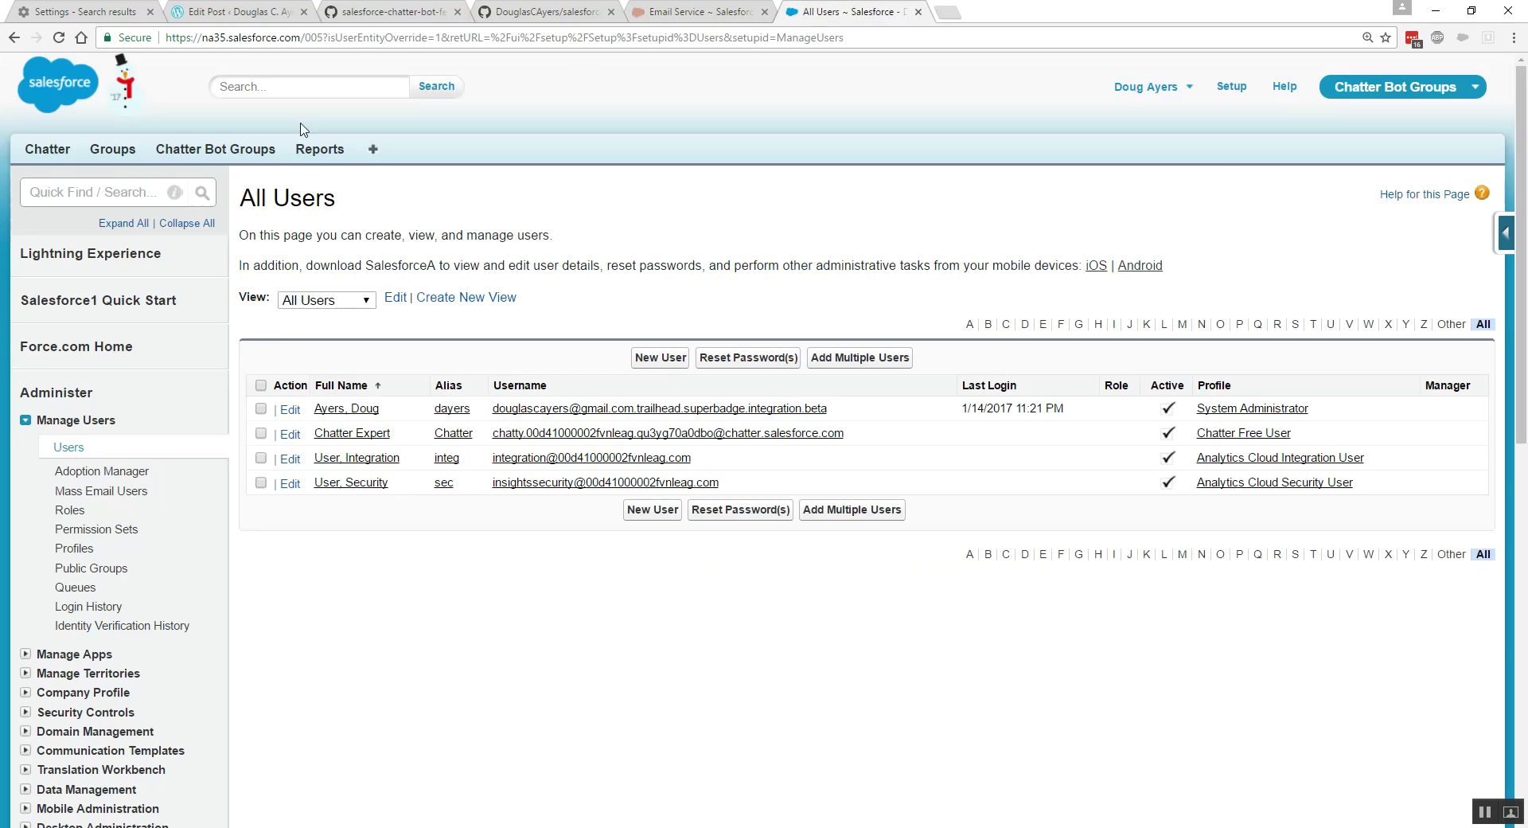
- Find Custom Settings via 'custom set', manage Chatter Bot Feeds Setting, and start a new default organization value
click(95, 196)
text(custom set)
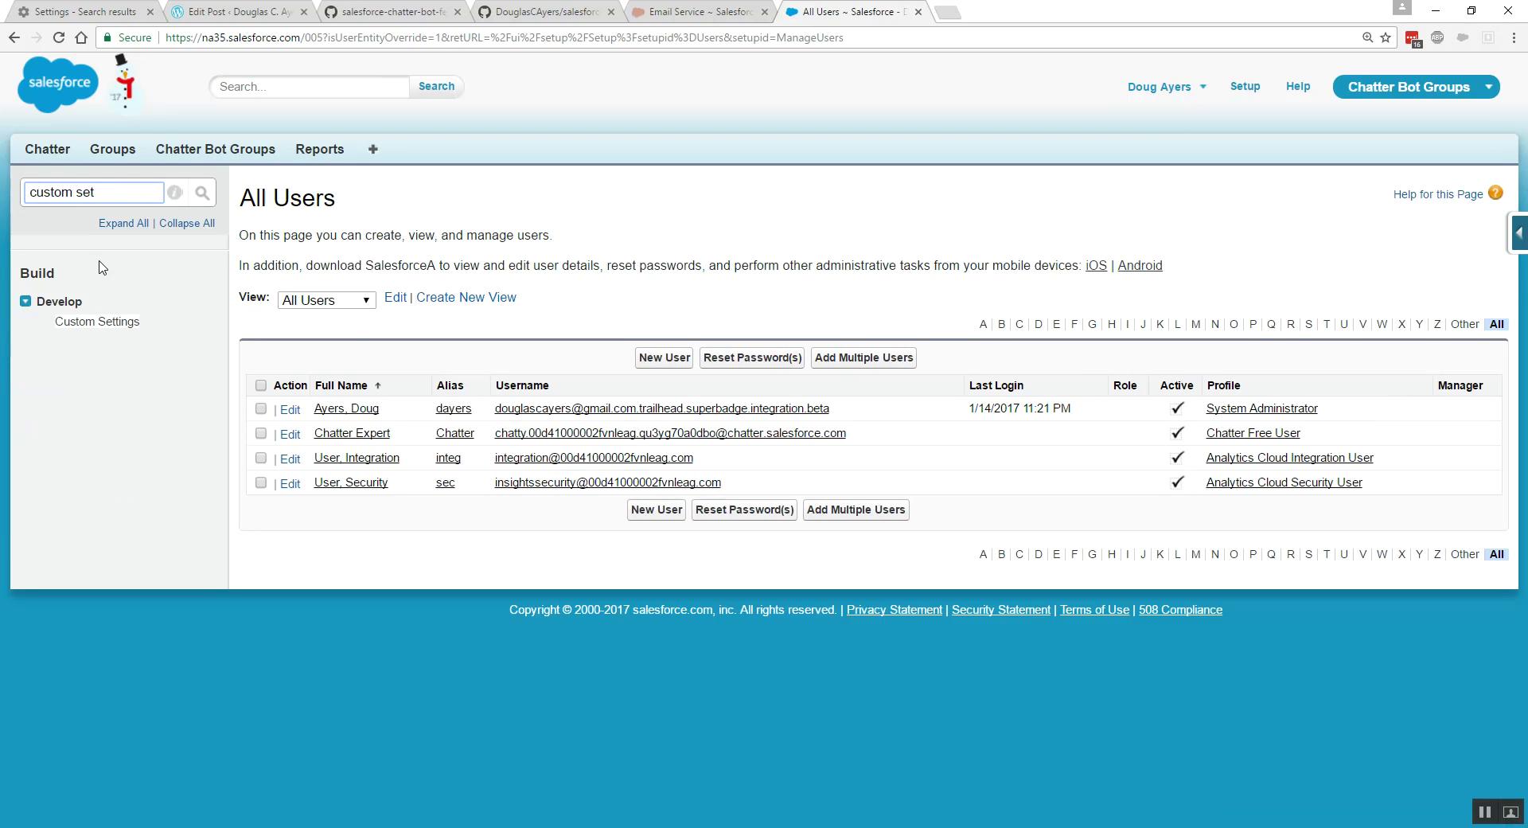
right_click(99, 320)
click(160, 330)
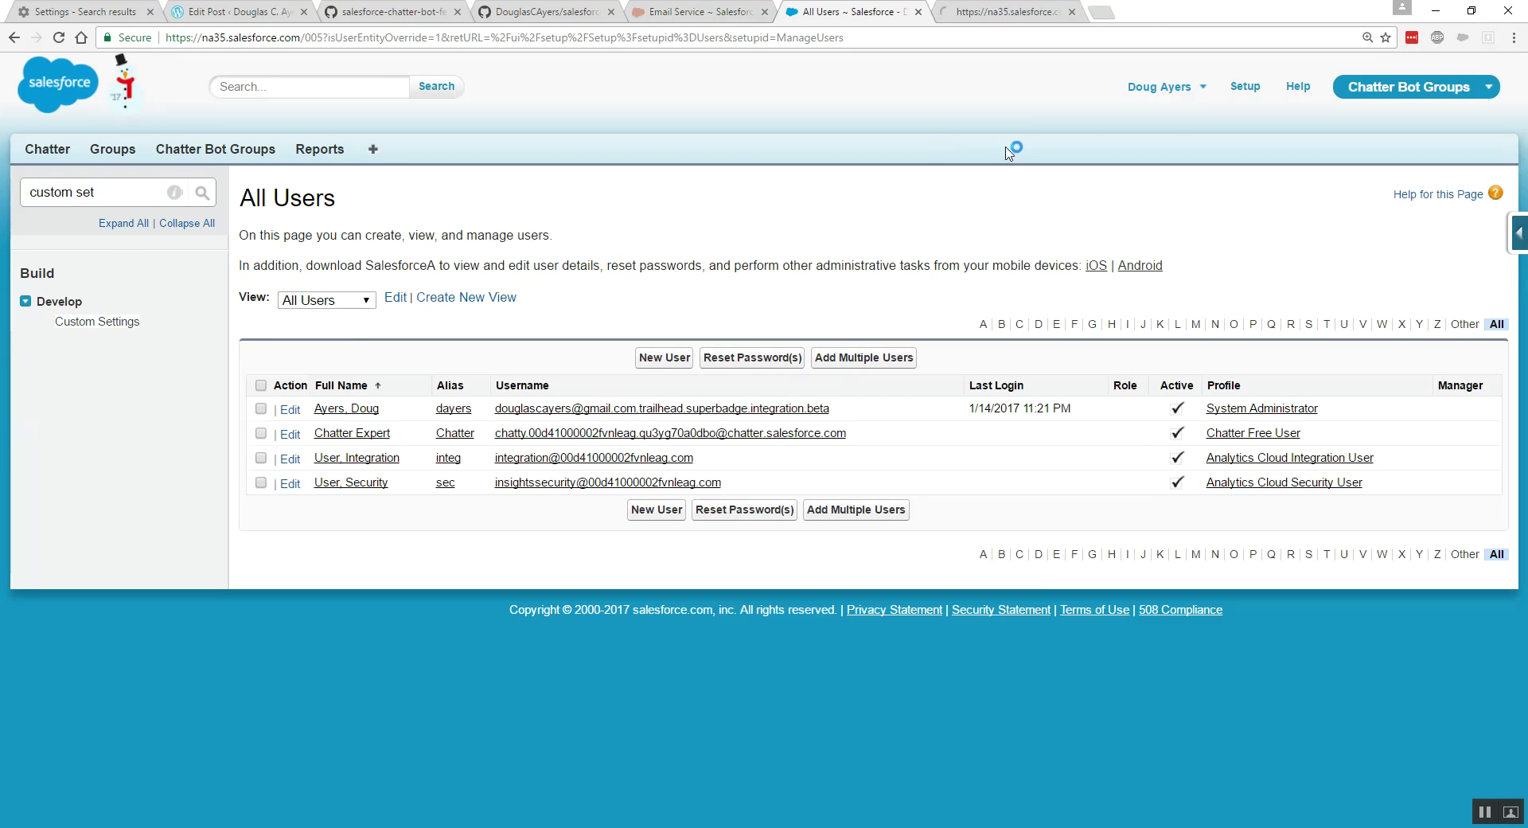
click(1005, 12)
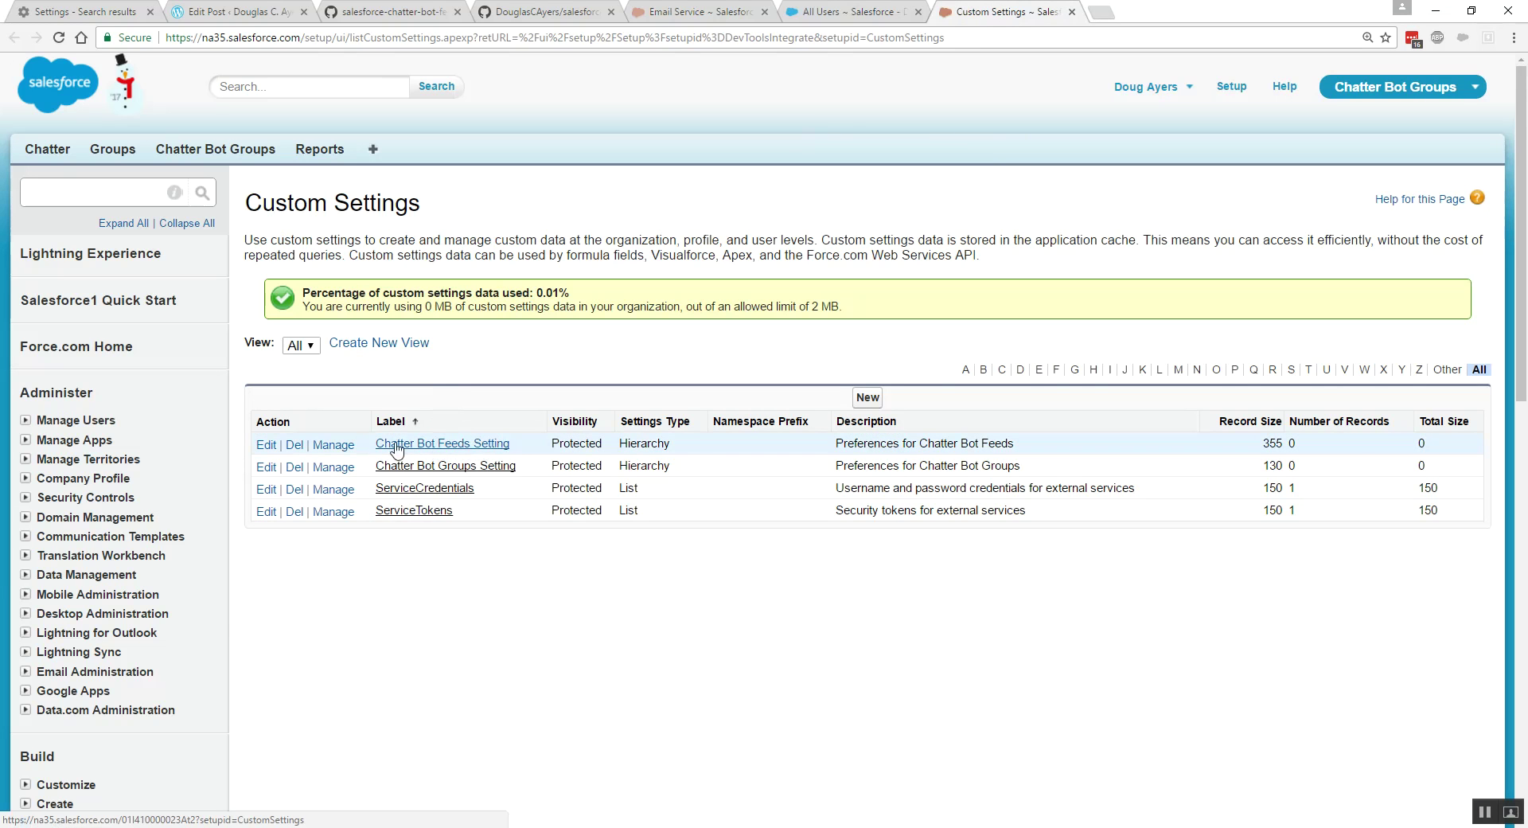
click(331, 445)
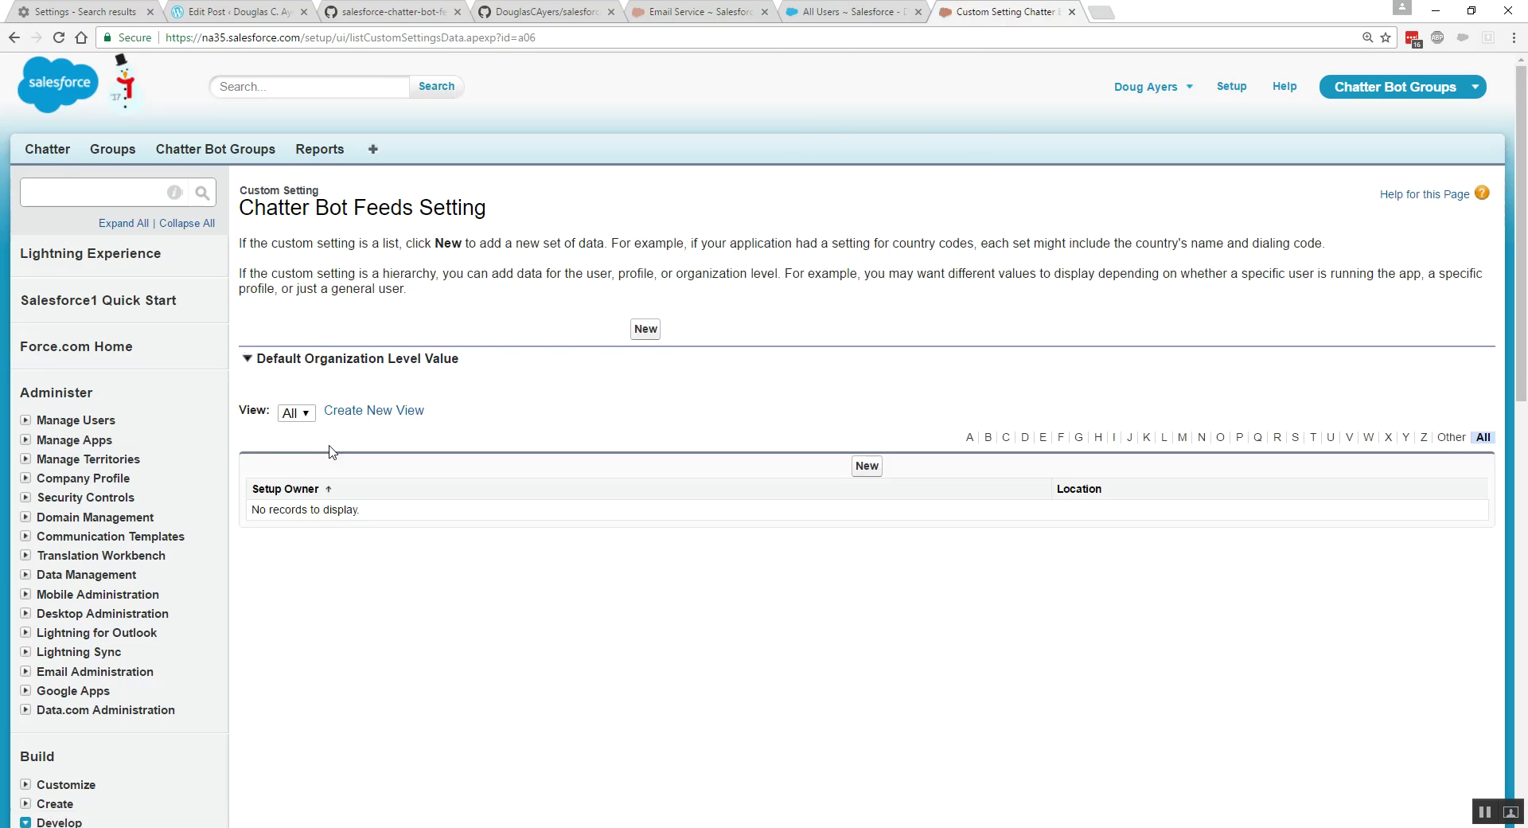
drag(258, 359, 471, 359)
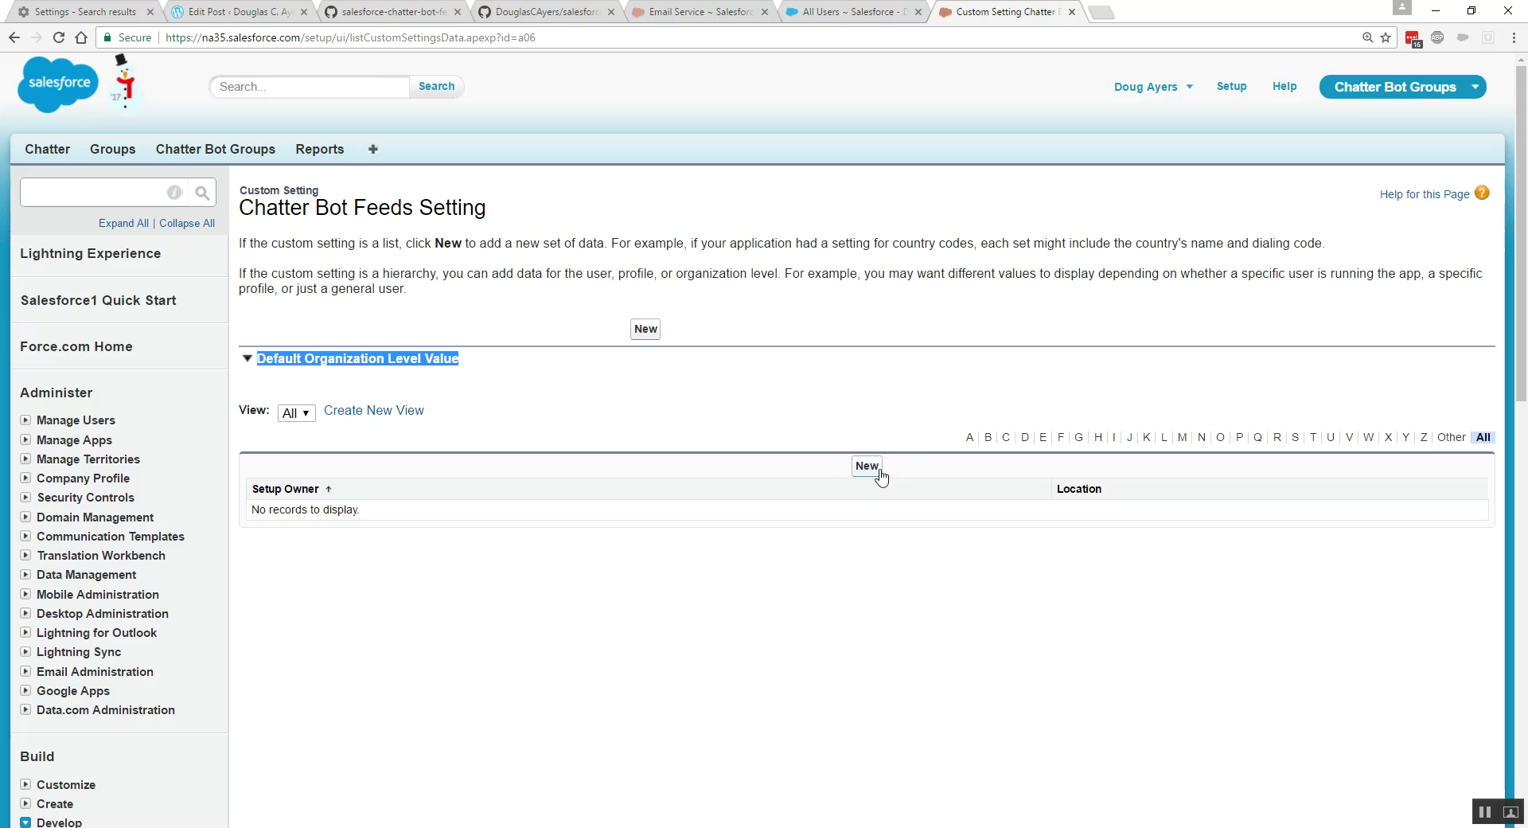
click(645, 332)
- Paste Chatter Expert's record ID from its URL into Email Service Address User ID and save
click(551, 355)
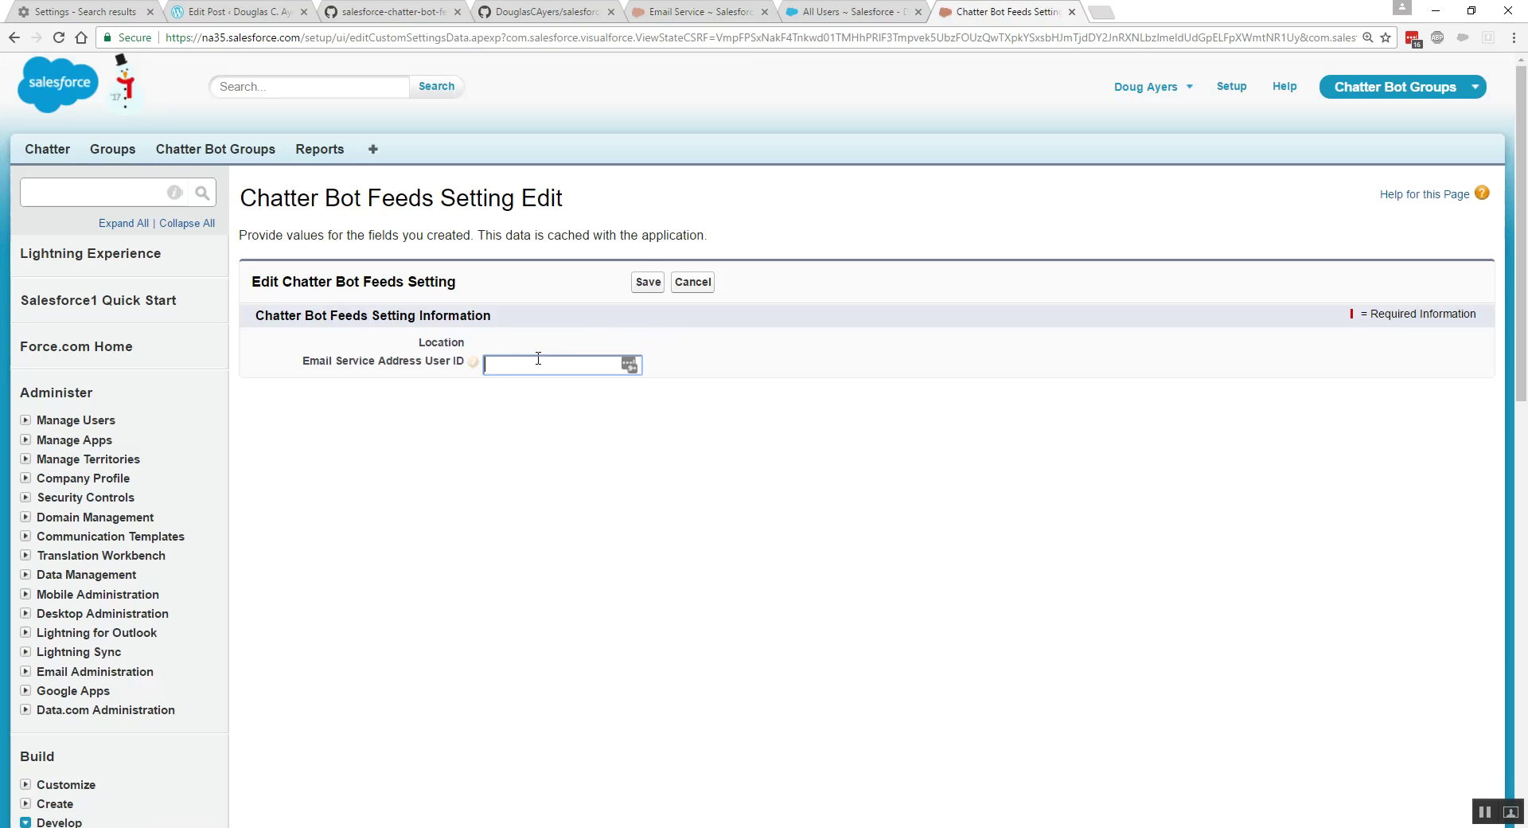
click(857, 13)
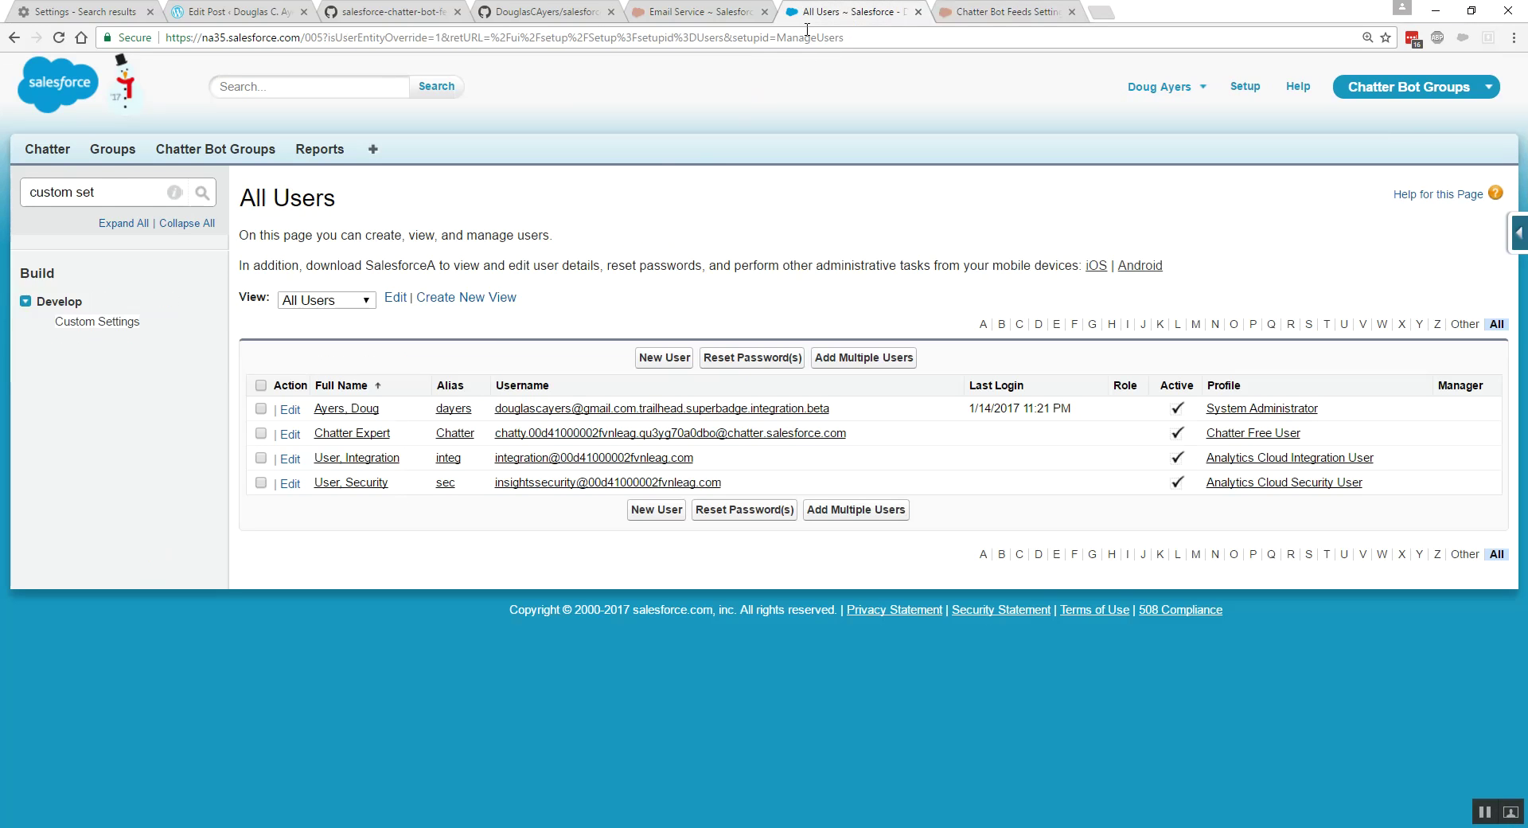
click(356, 435)
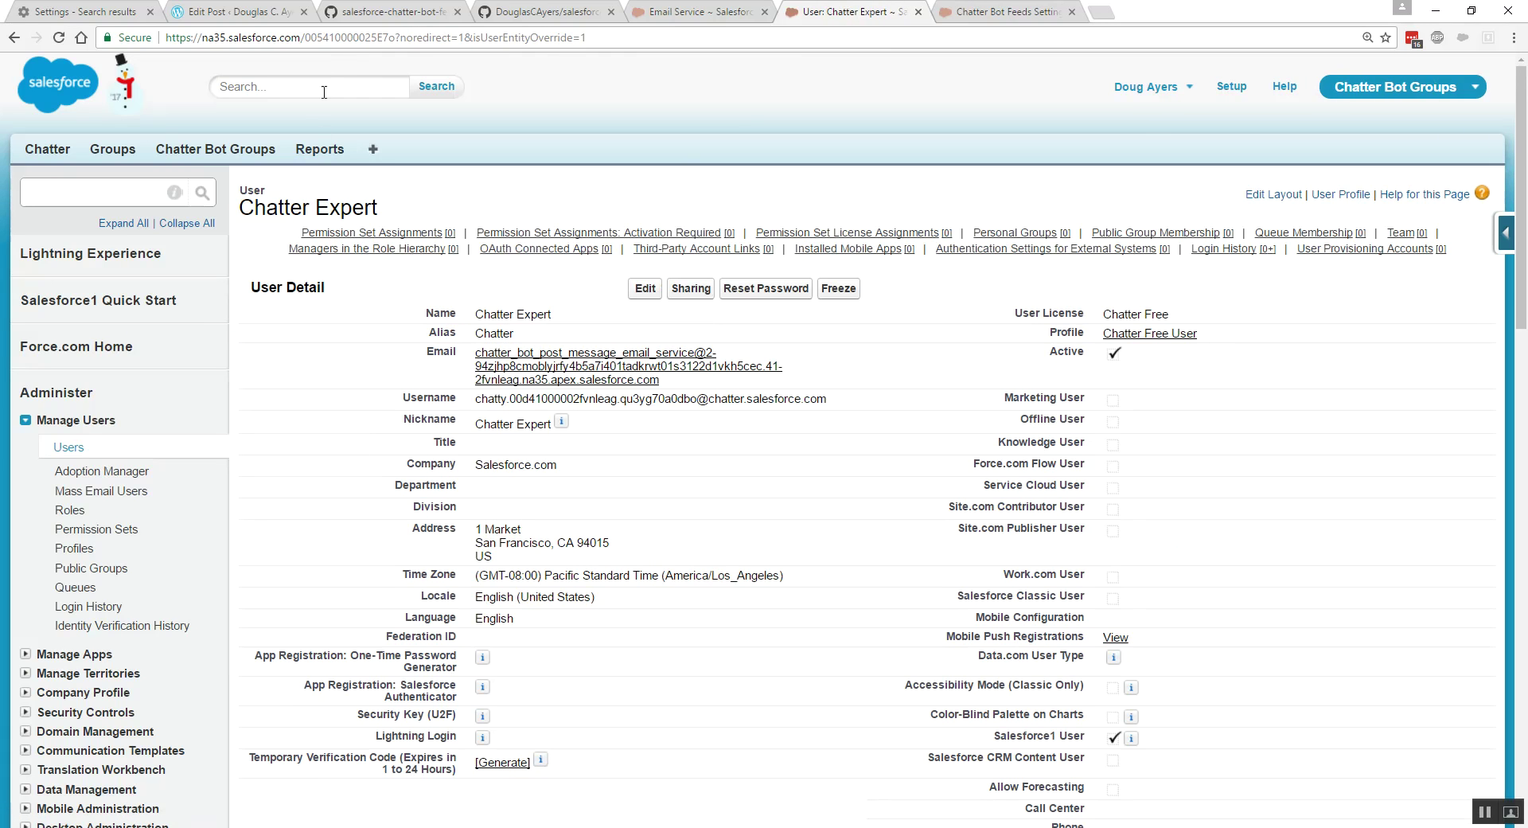
double_click(338, 38)
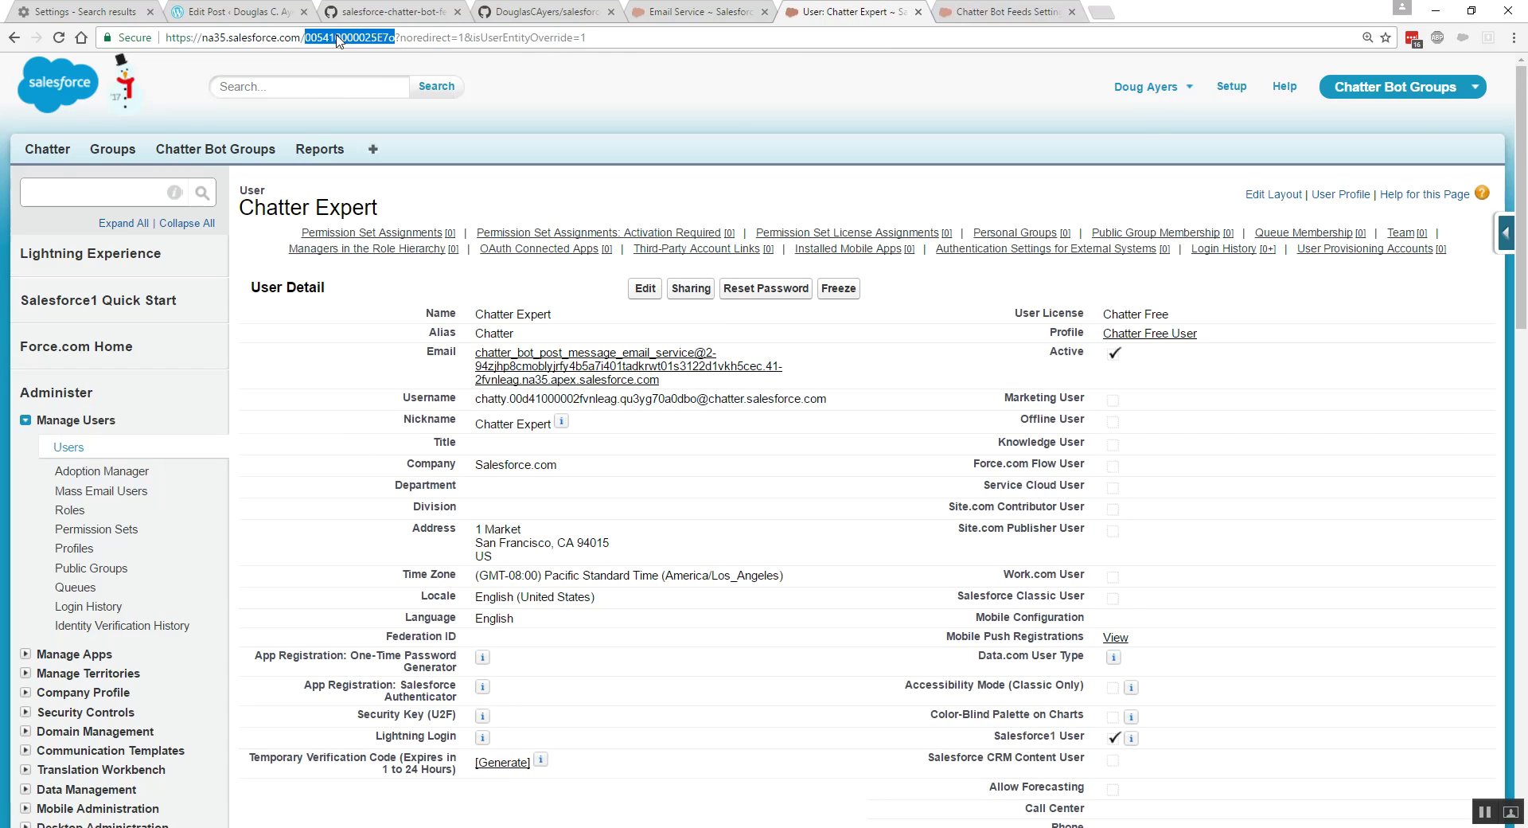
click(999, 14)
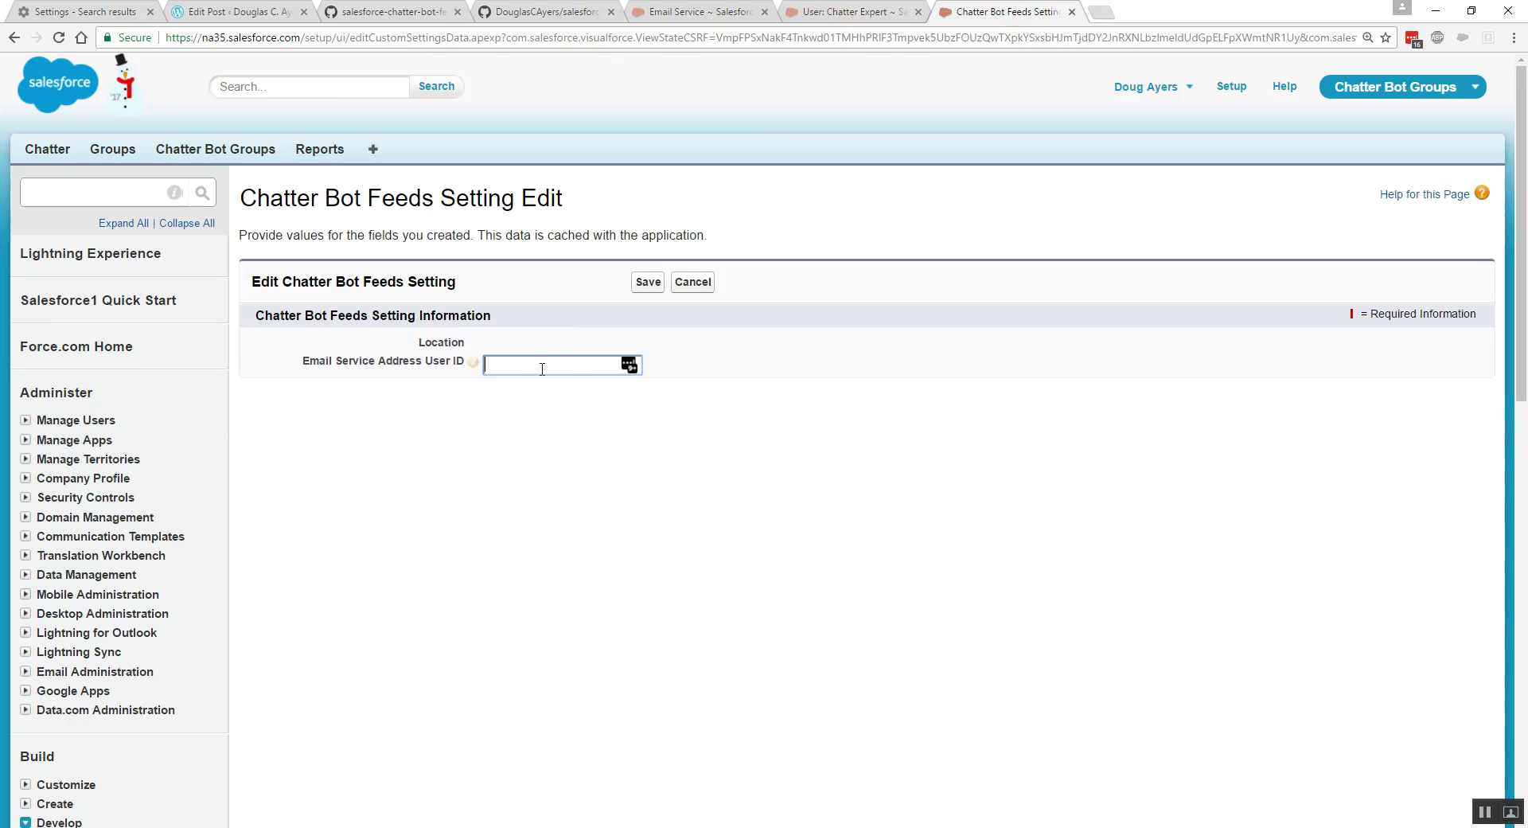
key(ctrl+v)
click(648, 282)
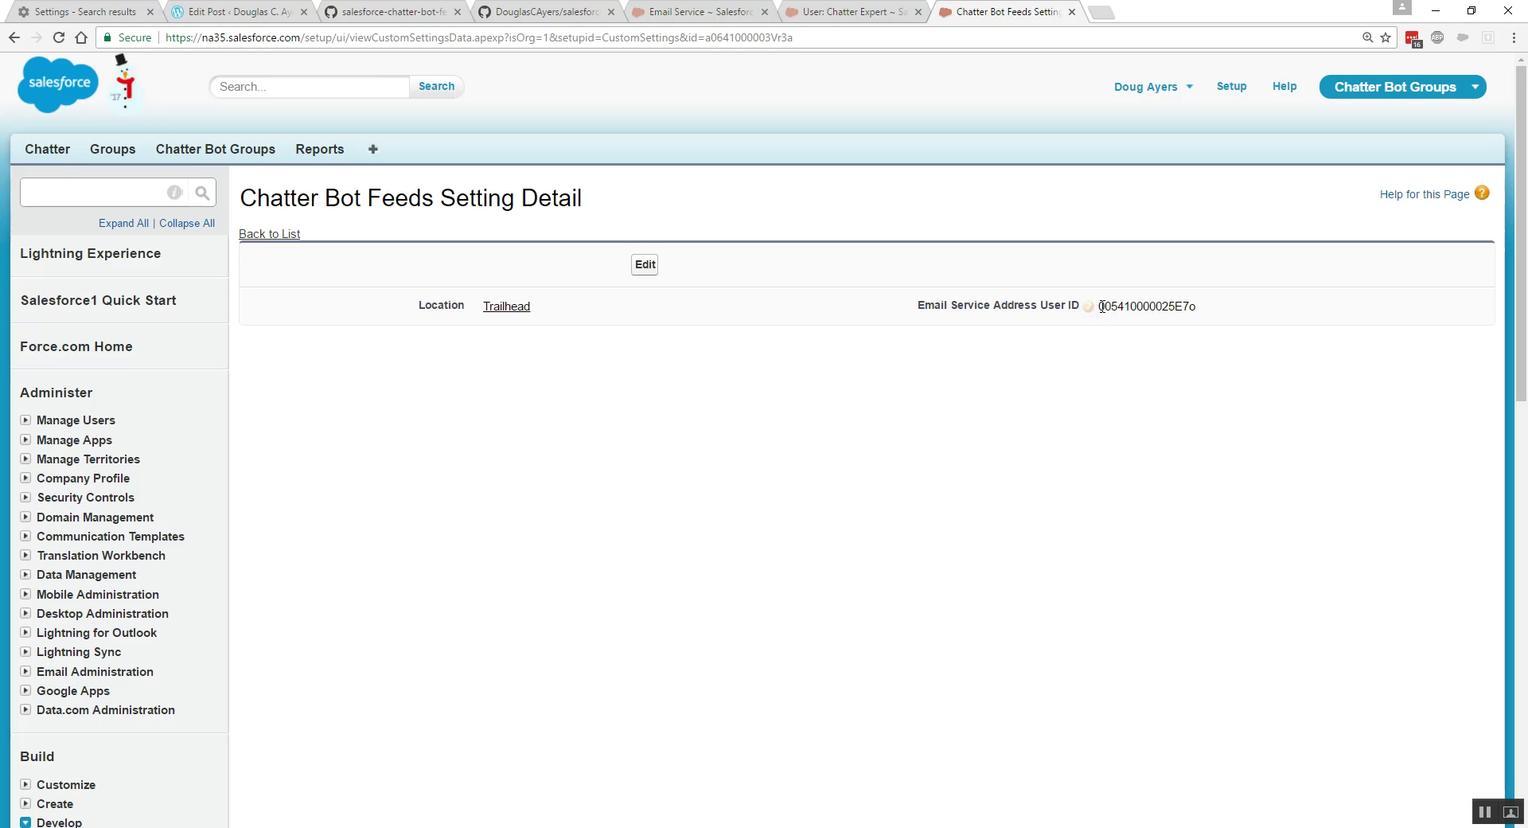
drag(1101, 305, 1207, 306)
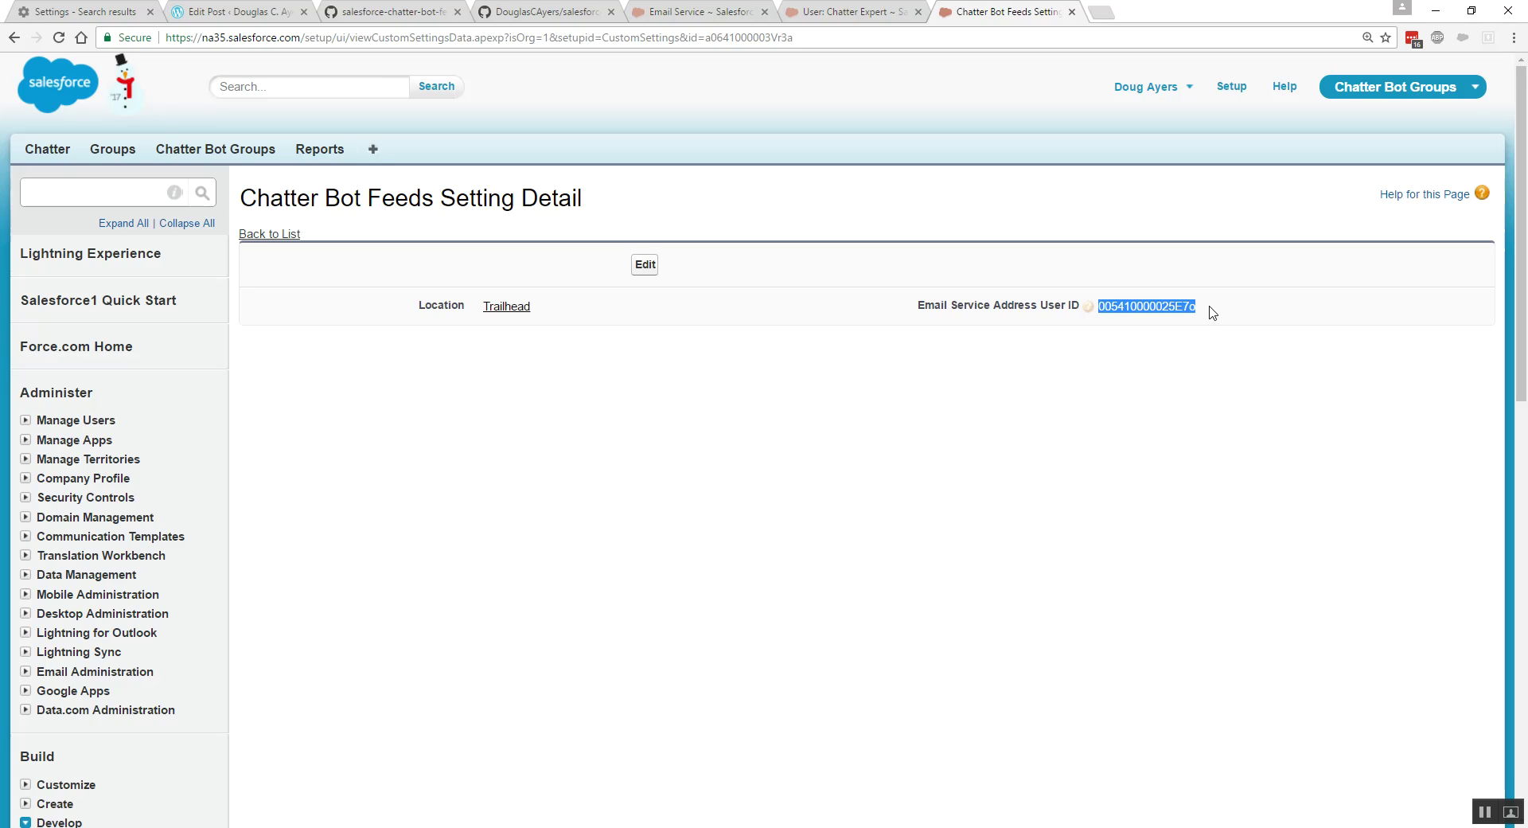
click(419, 17)
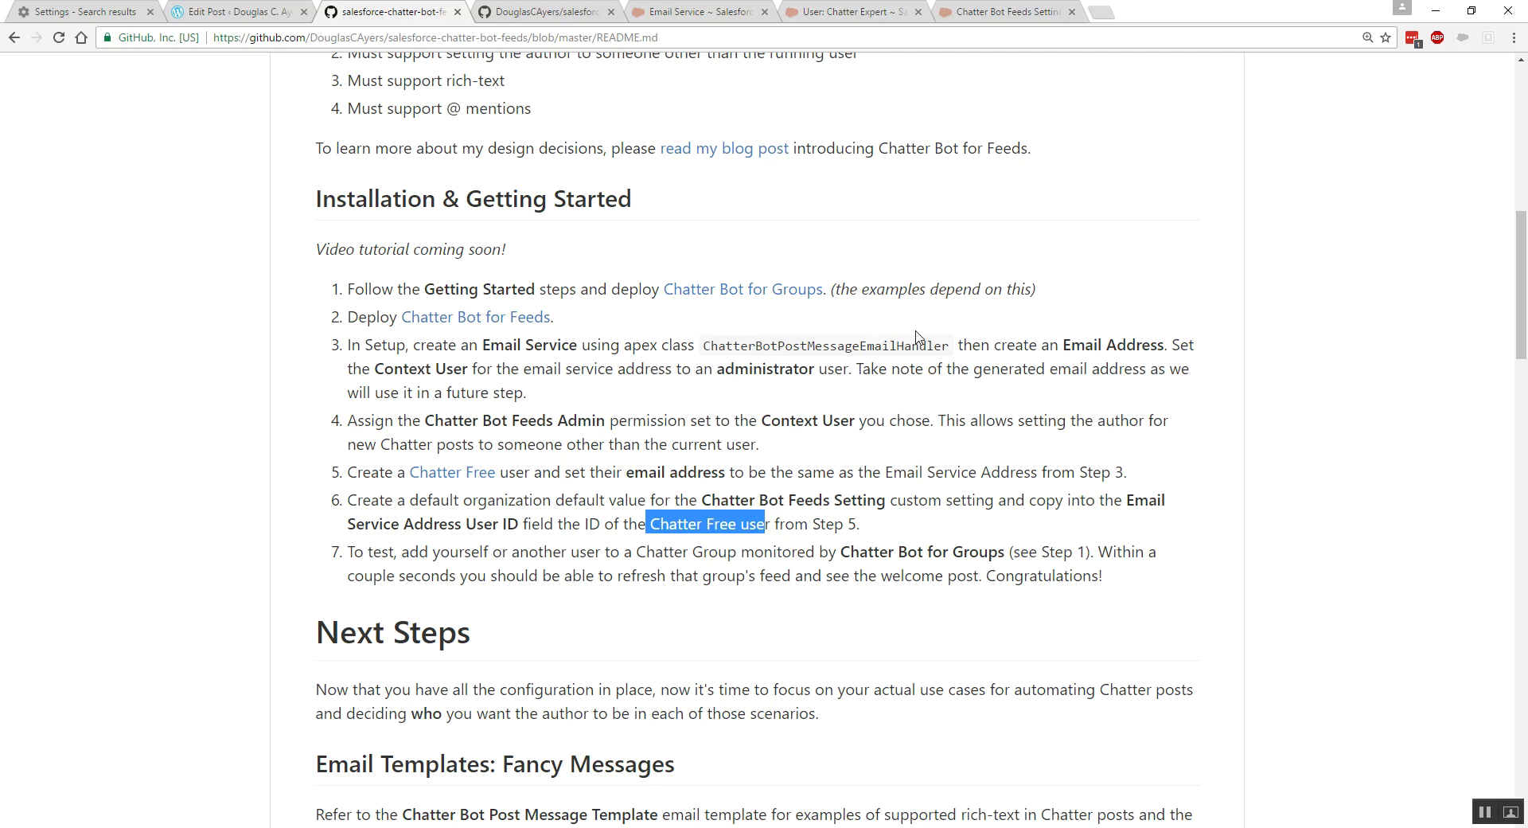
click(991, 13)
click(95, 189)
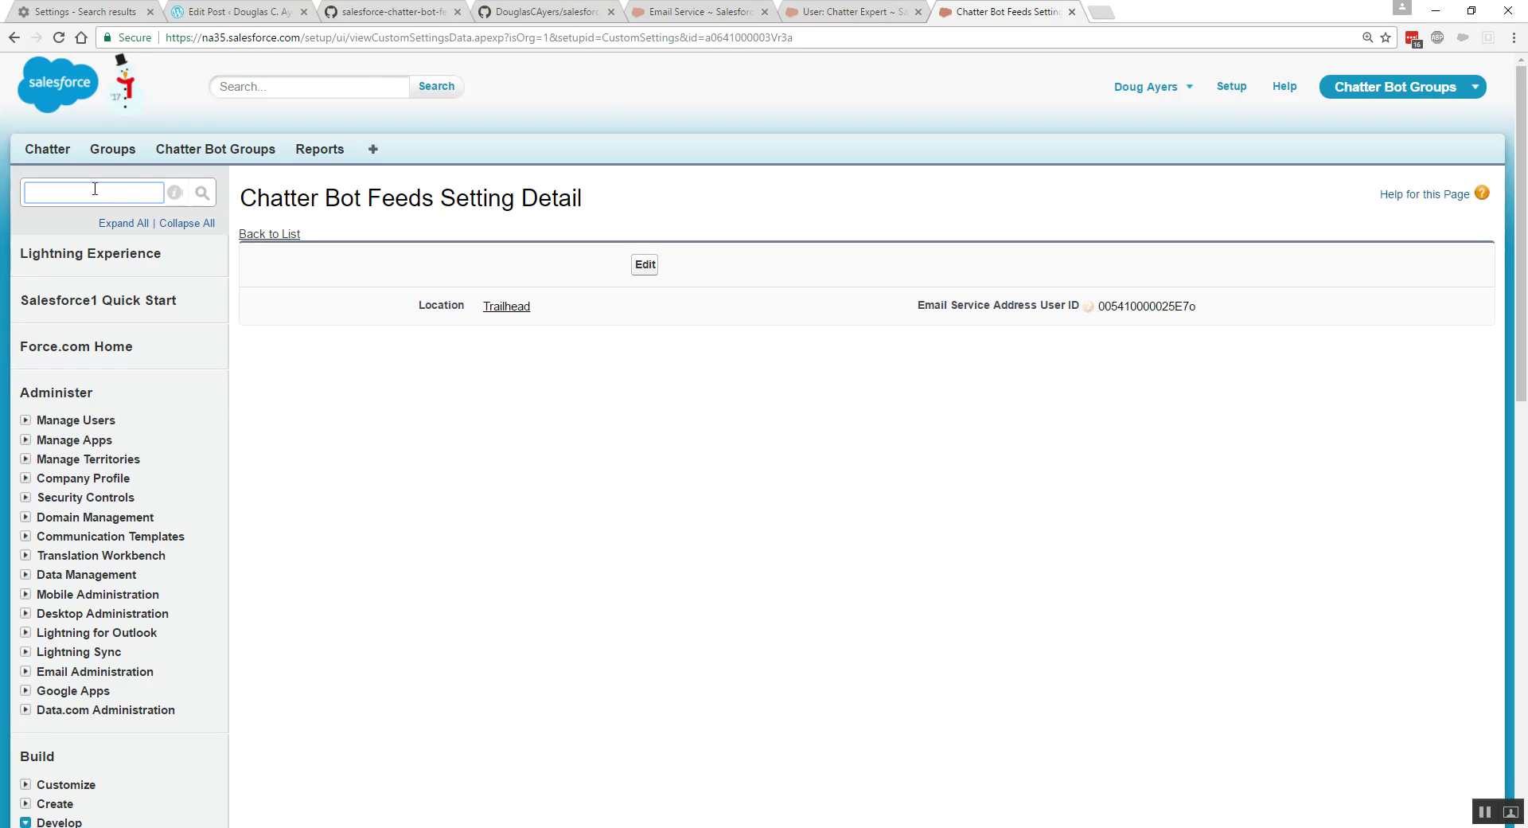
- Search 'process' in Quick Find and open Process Builder, noting Chatter Bot - Group Membership Changes
text(process)
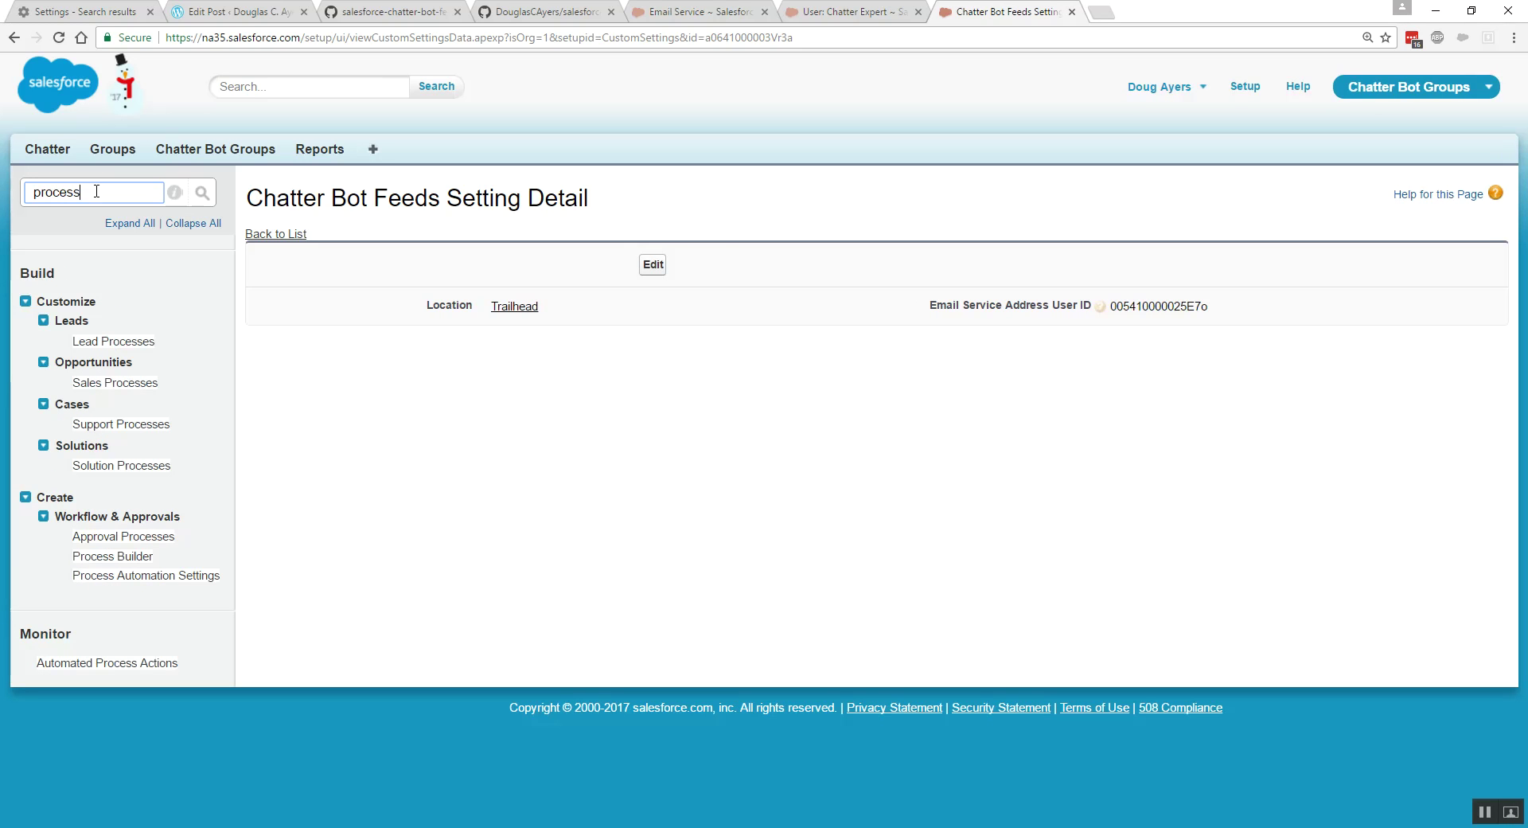
click(127, 559)
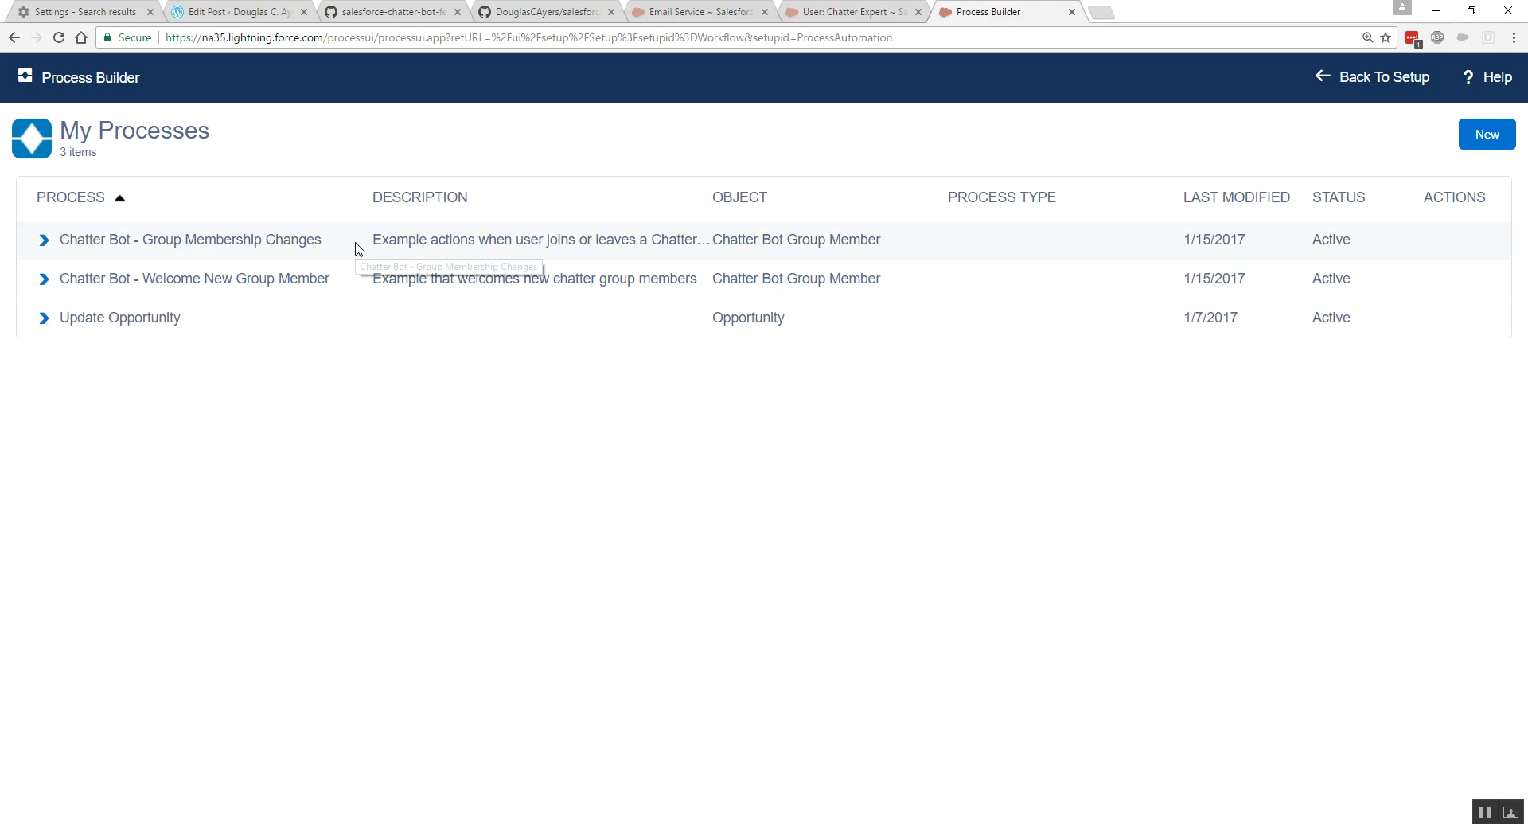
drag(324, 240, 58, 244)
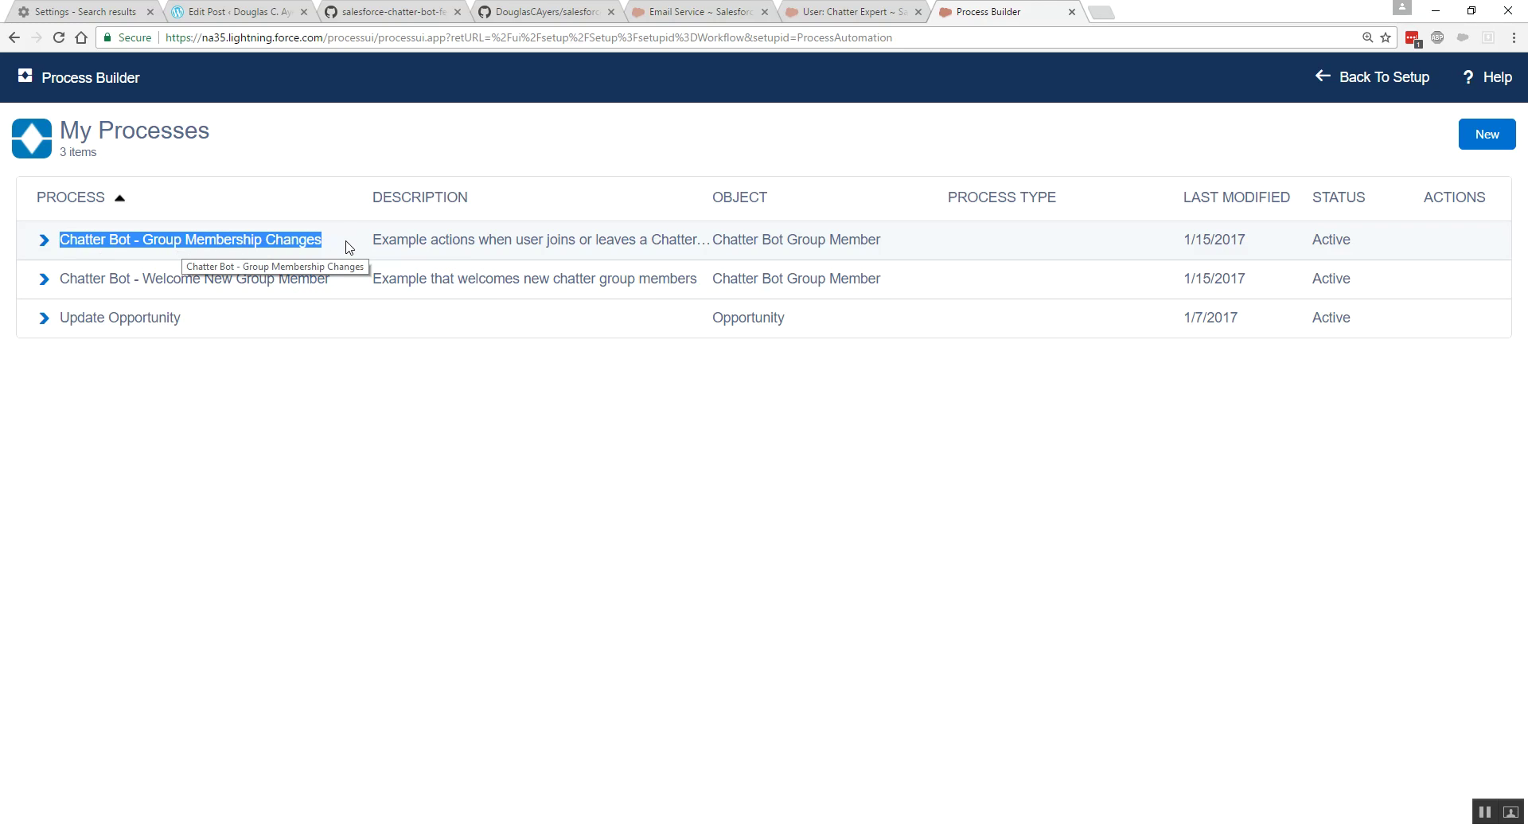
- Inspect the Post Message action's Author User ID, User/Group/Record ID, and Email Template Unique Name variables
click(204, 284)
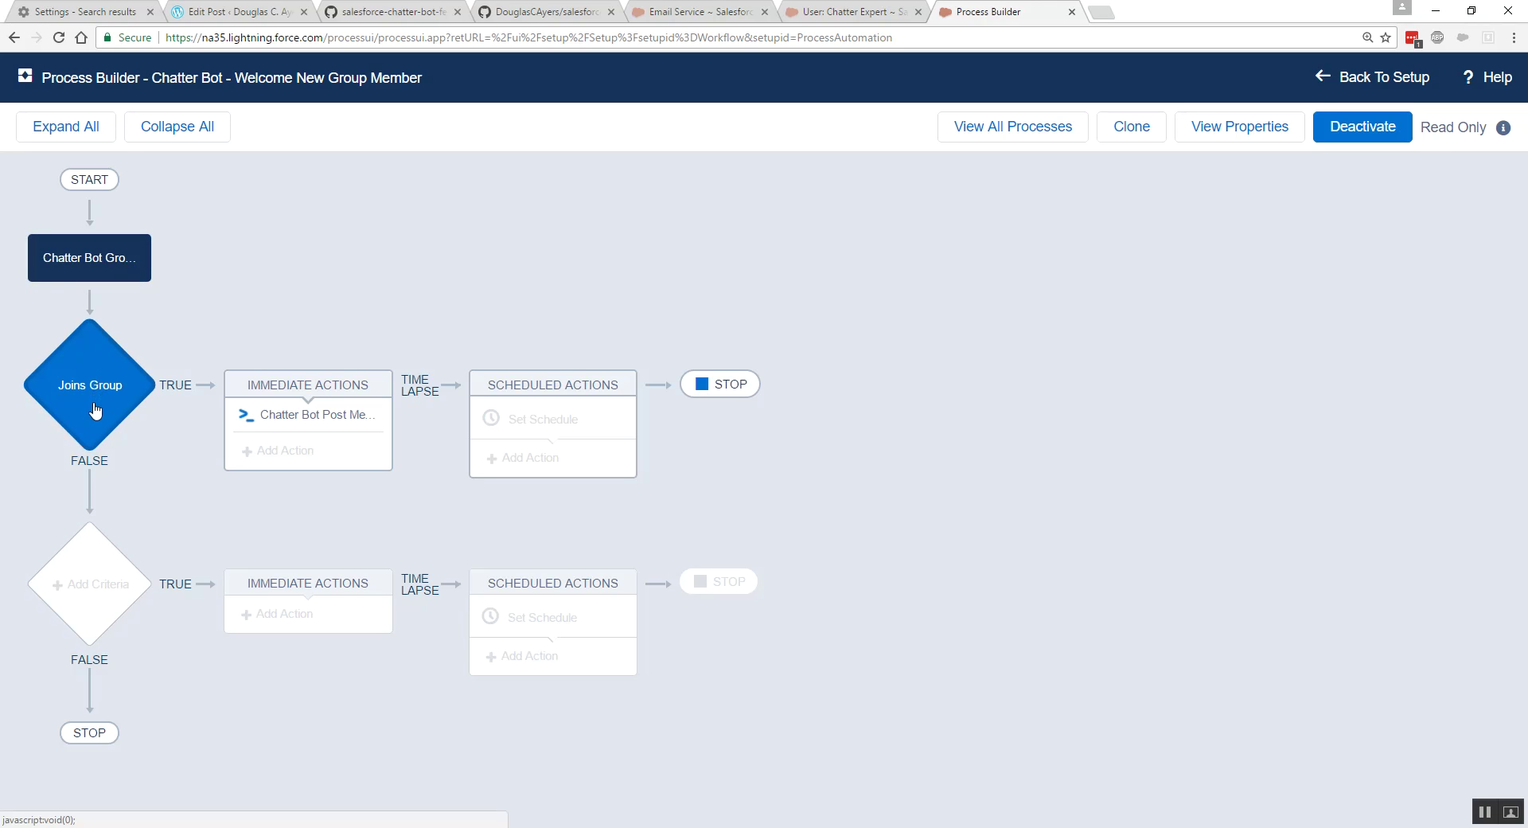
click(335, 424)
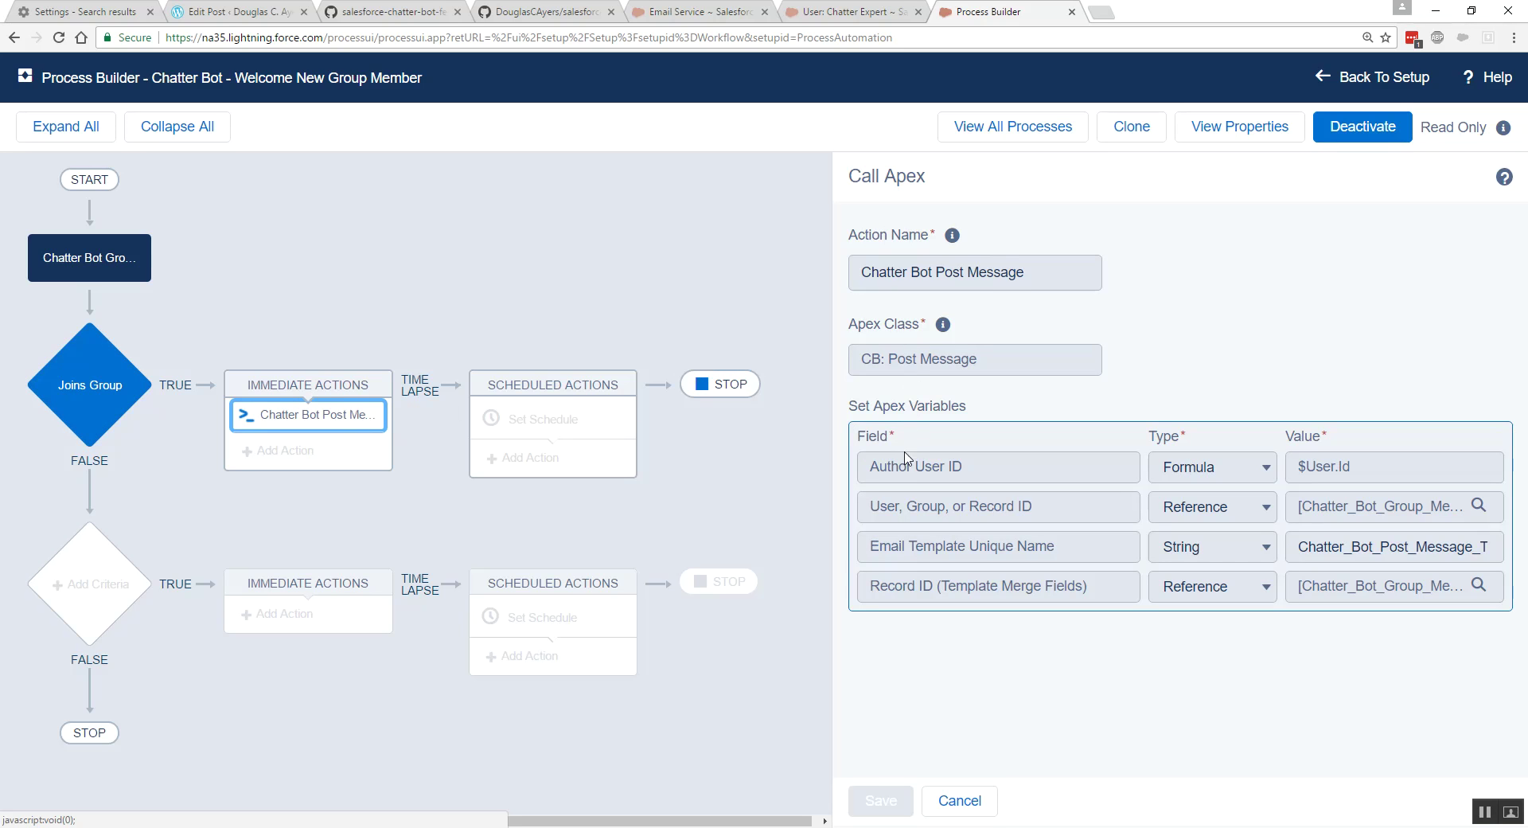
drag(872, 474, 964, 474)
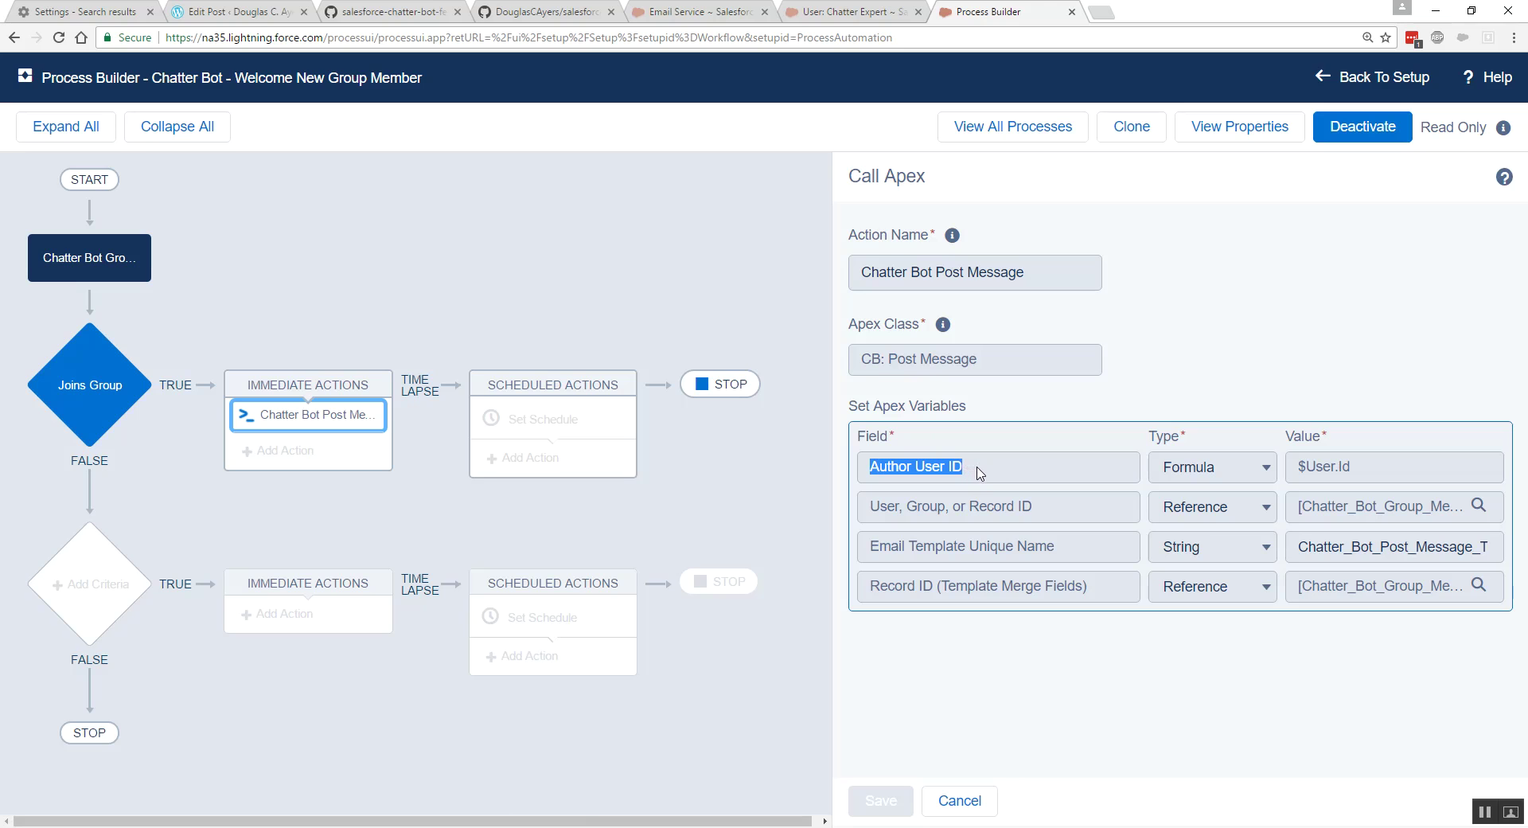
drag(871, 514, 1048, 518)
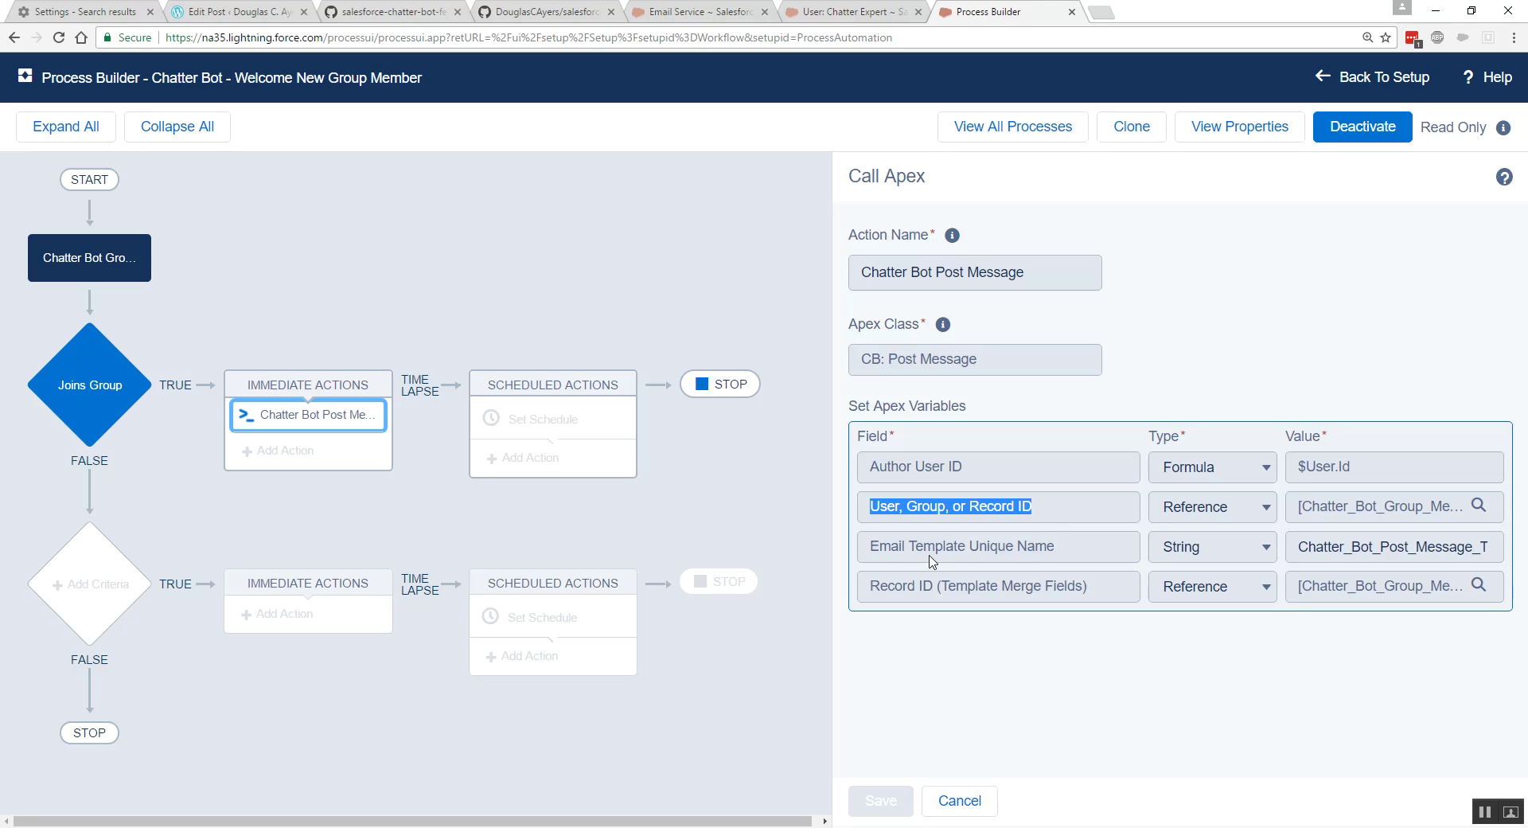
drag(869, 555, 1062, 557)
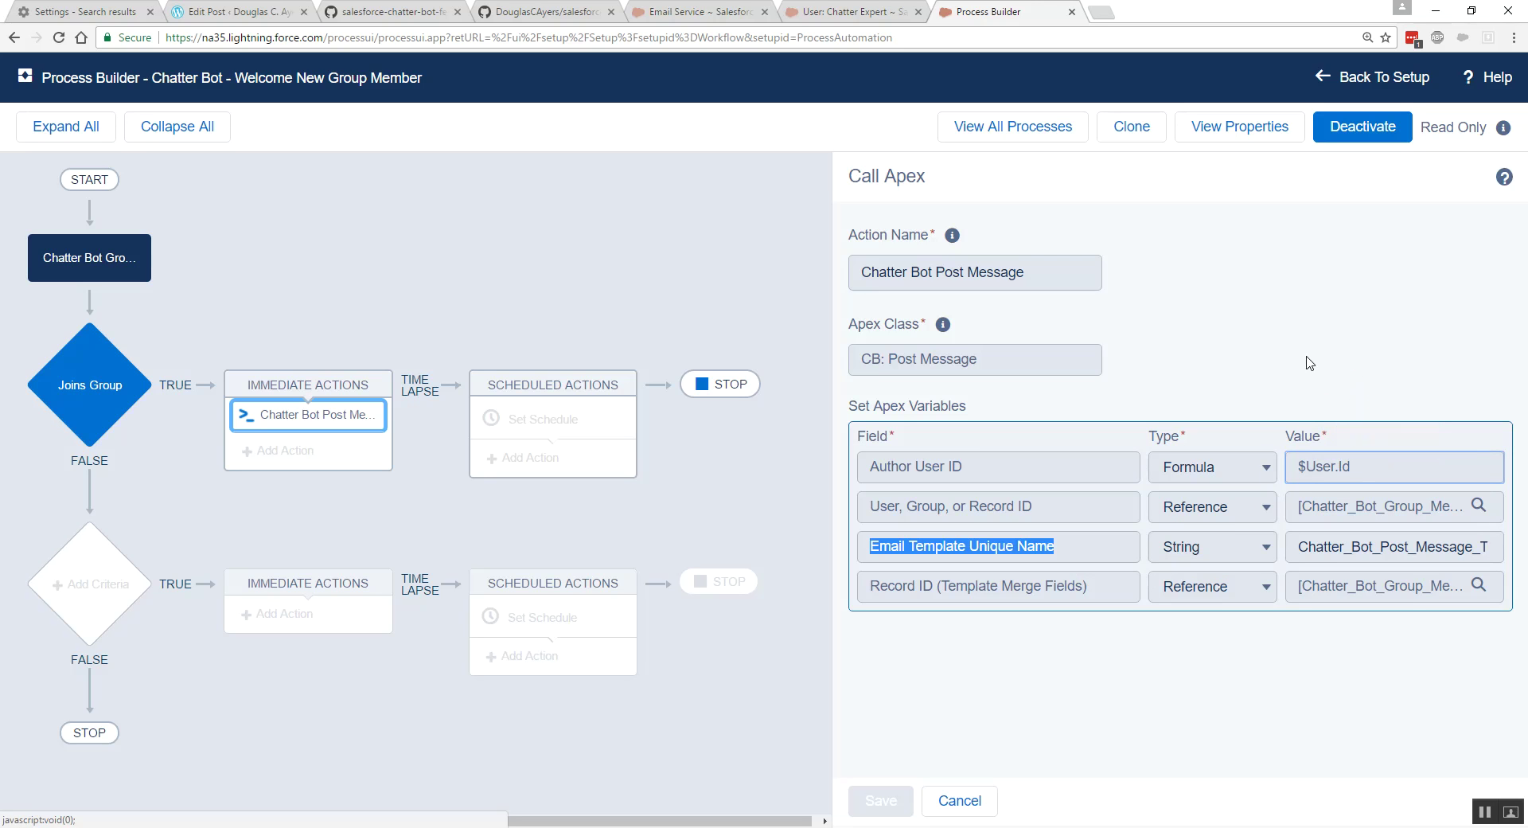
- Clone Welcome New Group Member as a new version and copy Chatter Expert's user ID
click(1143, 133)
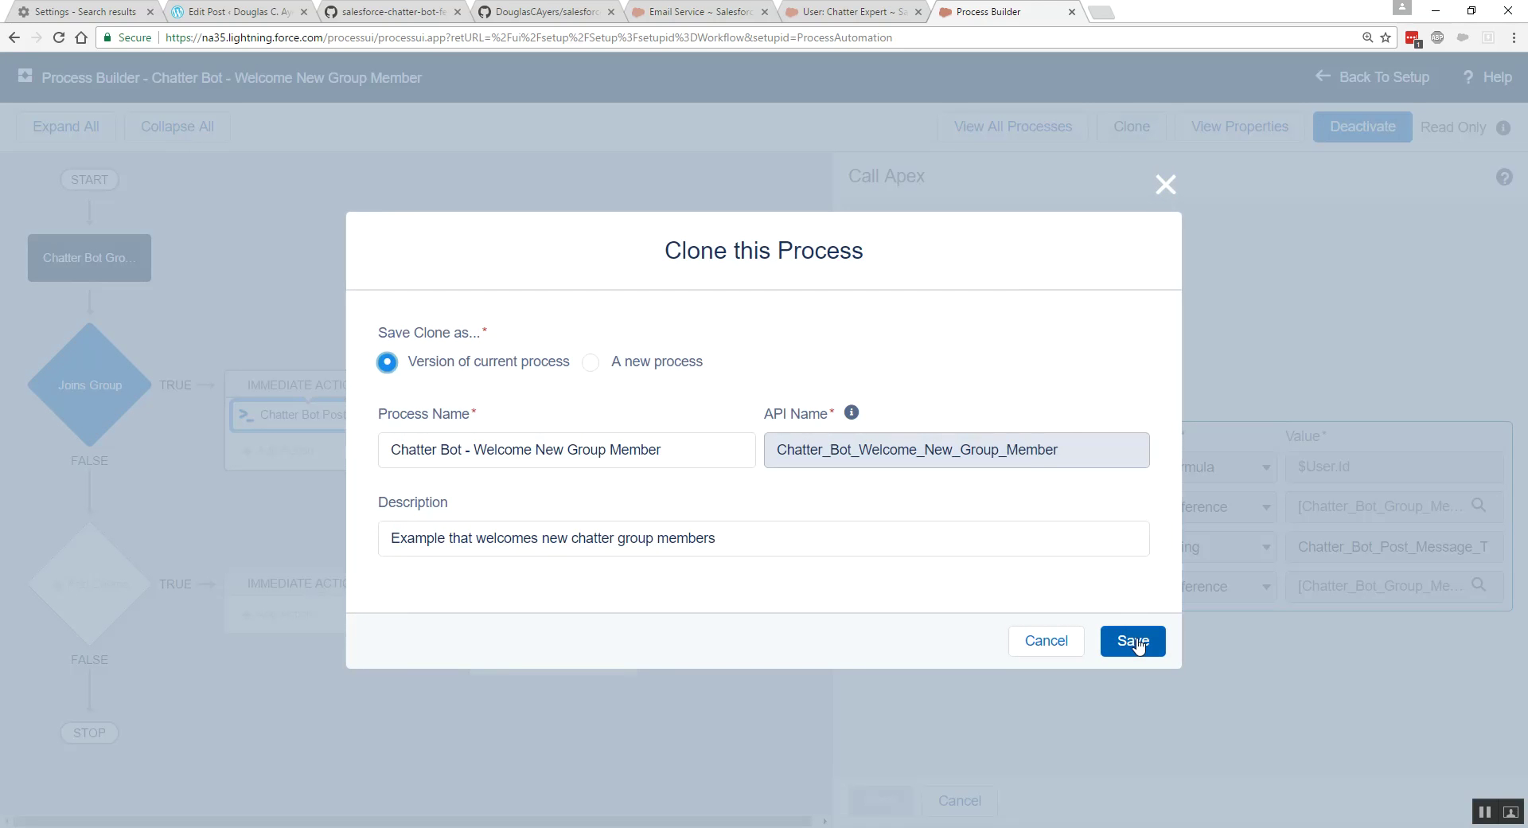
click(1133, 642)
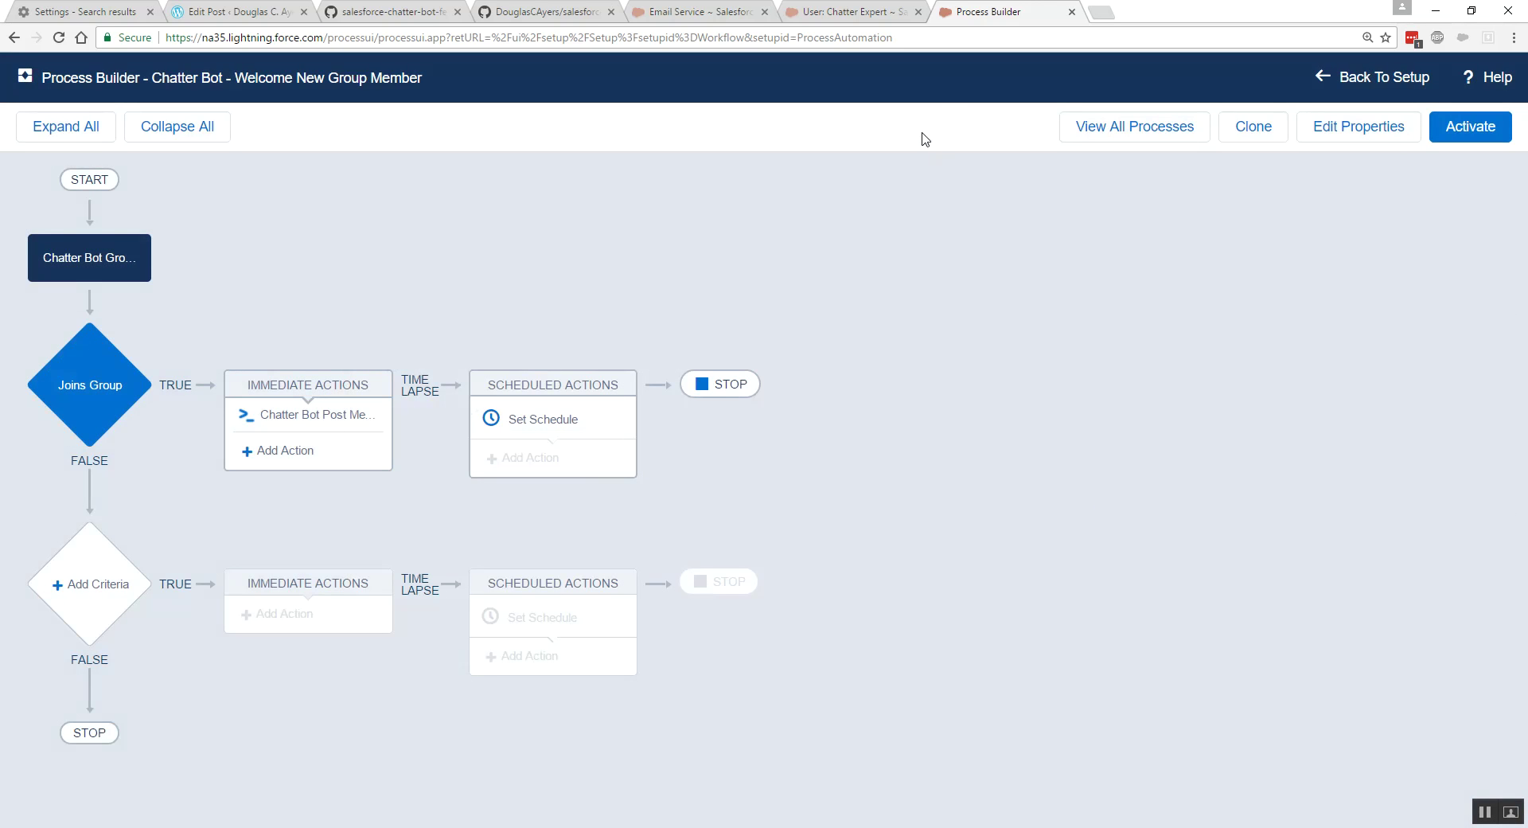
click(833, 18)
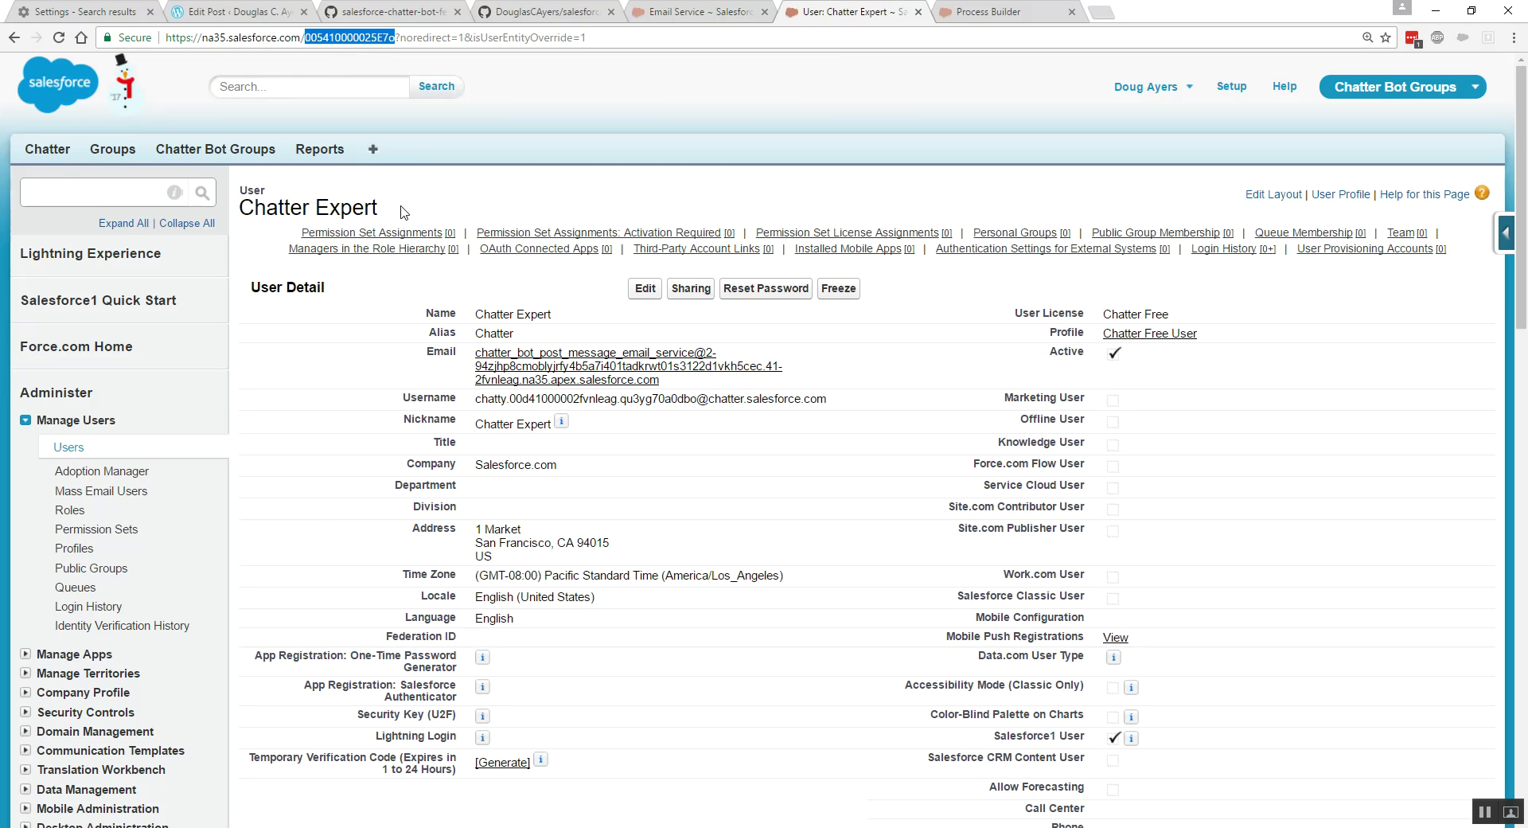
right_click(350, 38)
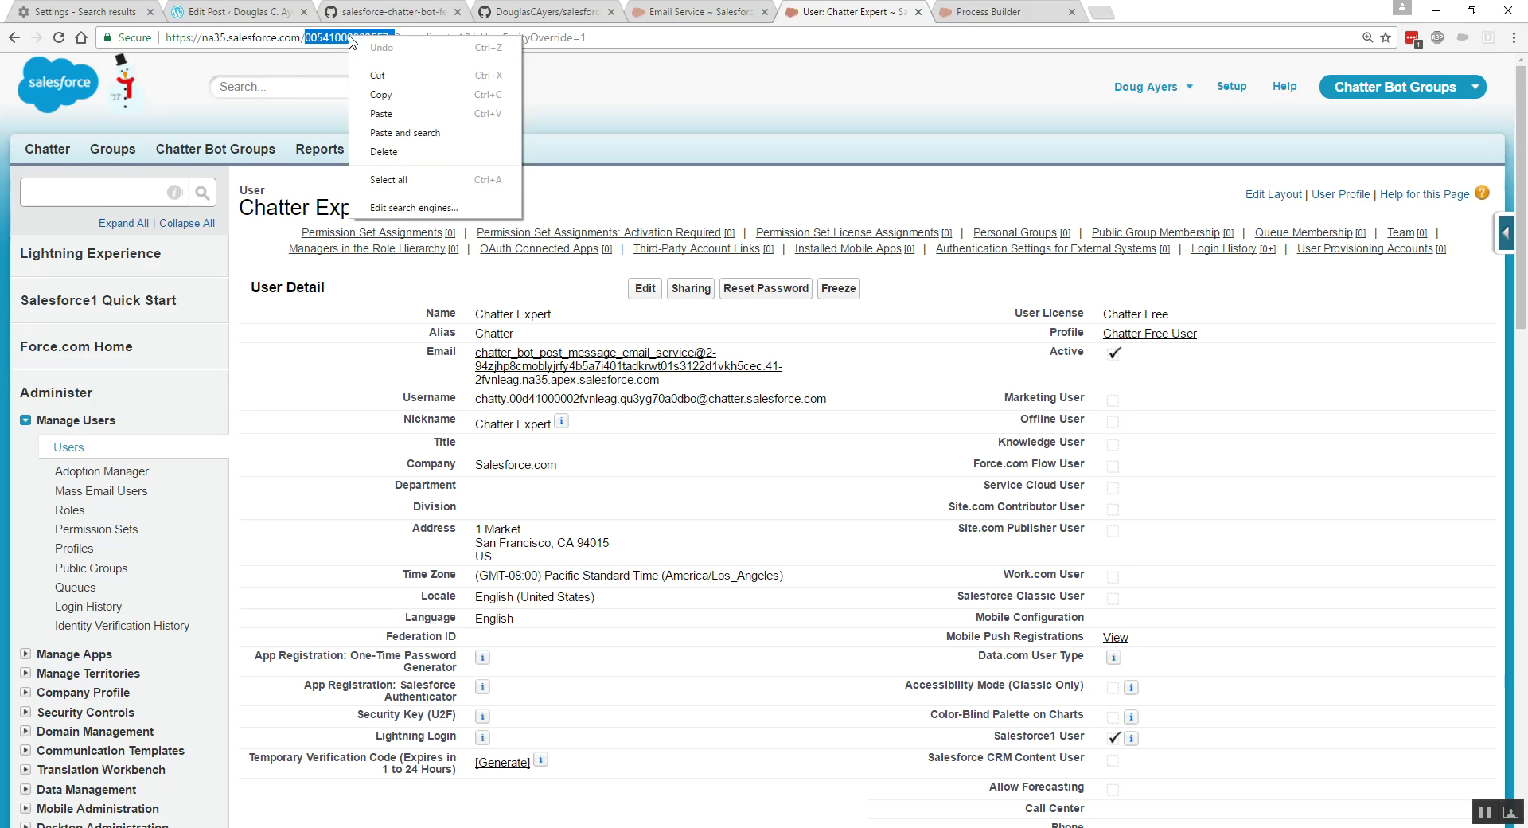
click(374, 95)
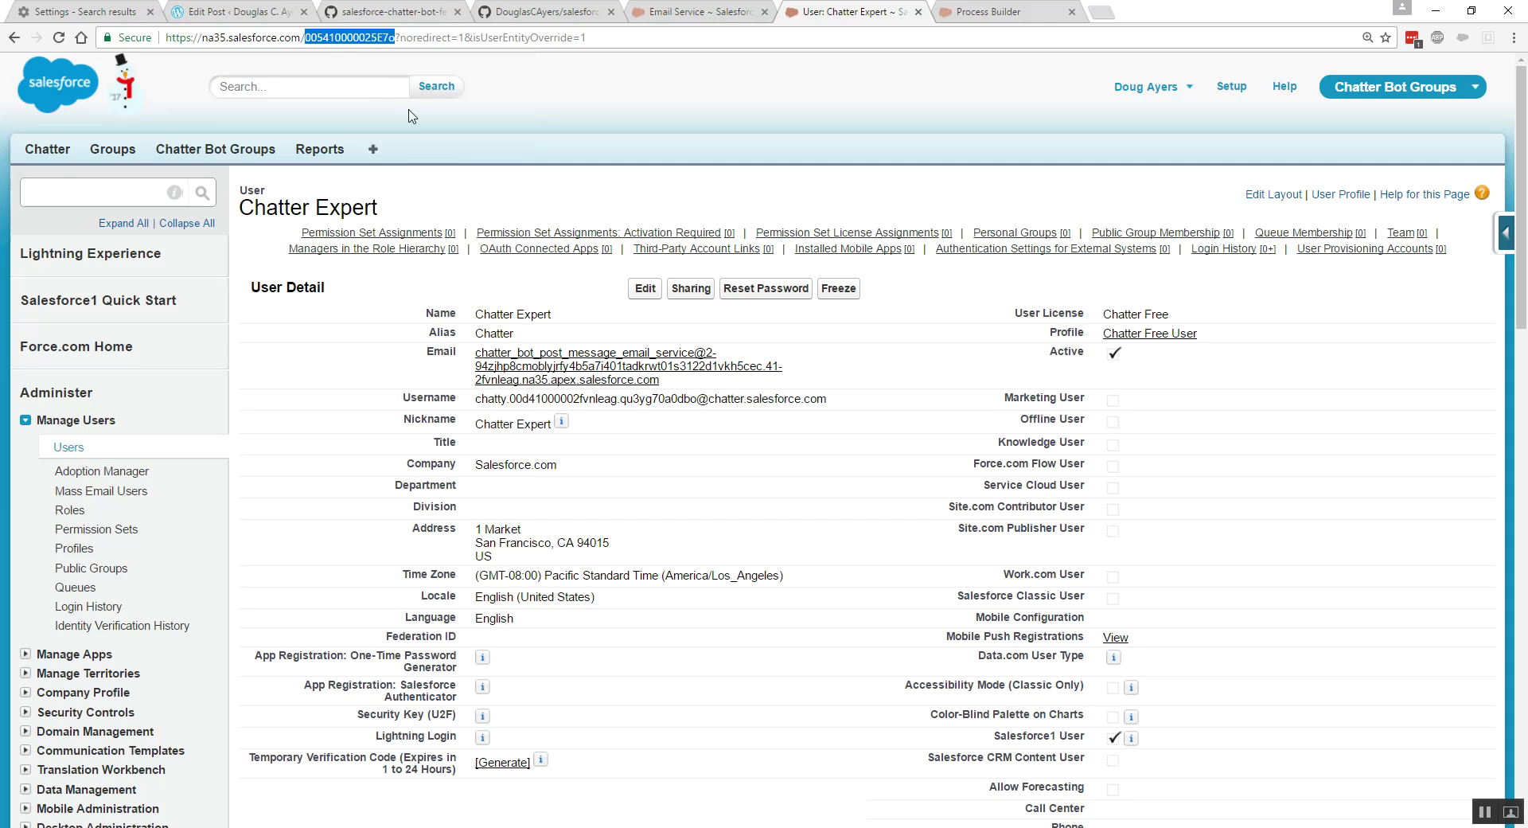
click(68, 448)
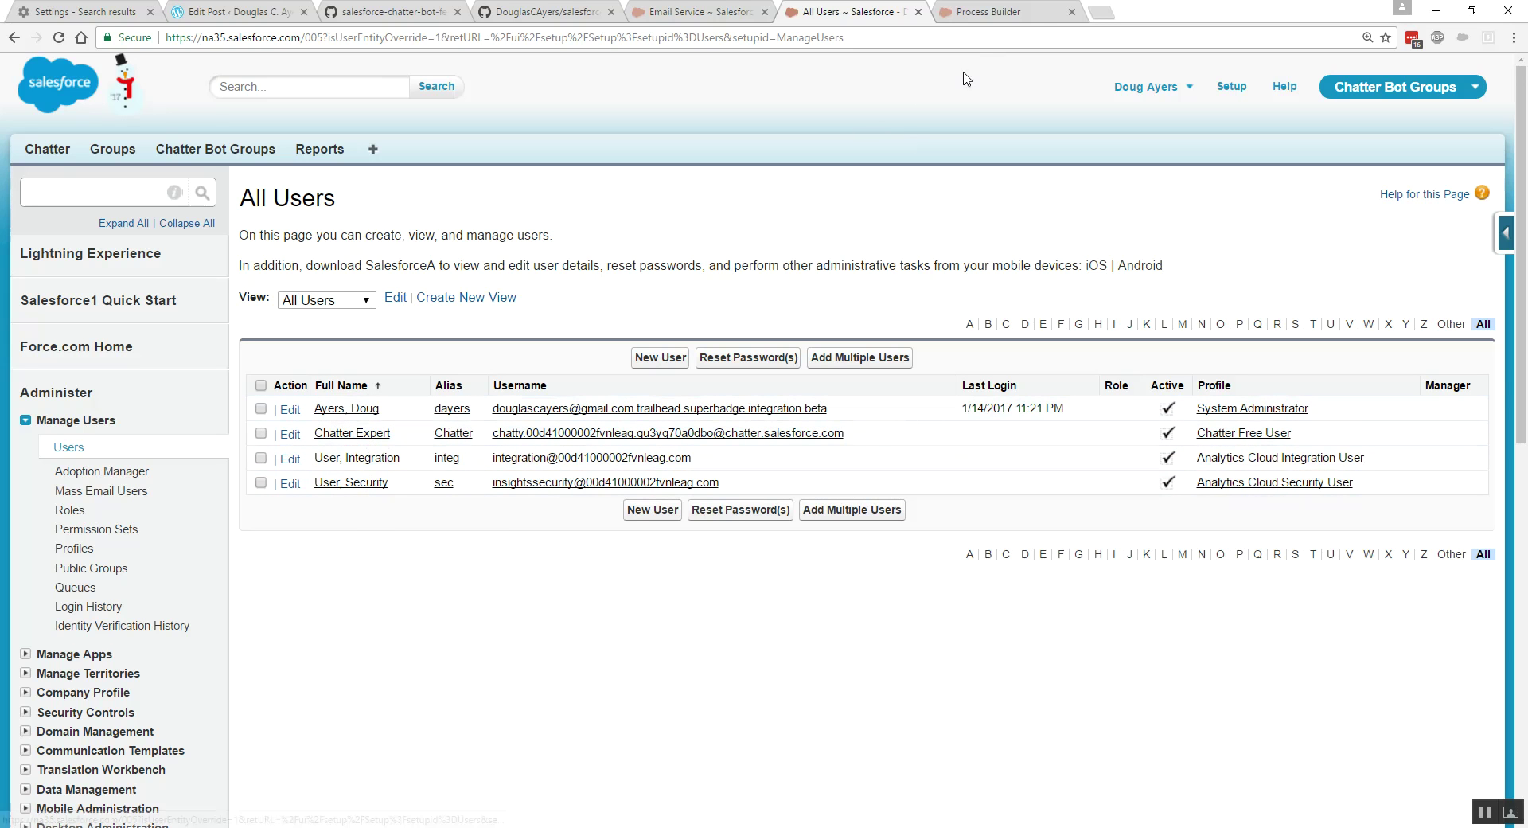
click(1010, 14)
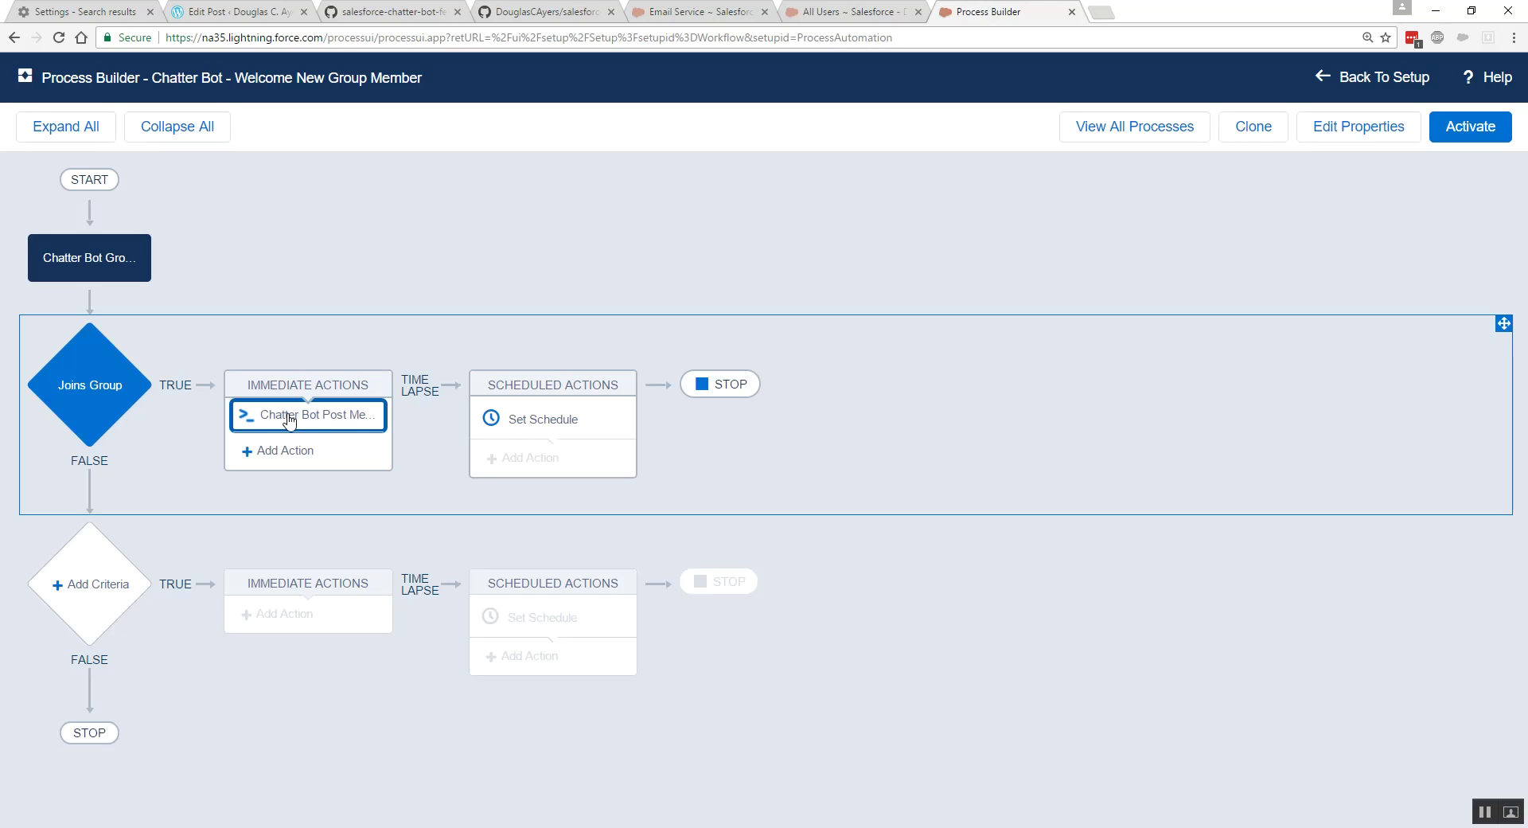
- Set the Post Message action's Author User ID to String with Chatter Expert's ID and save
click(289, 419)
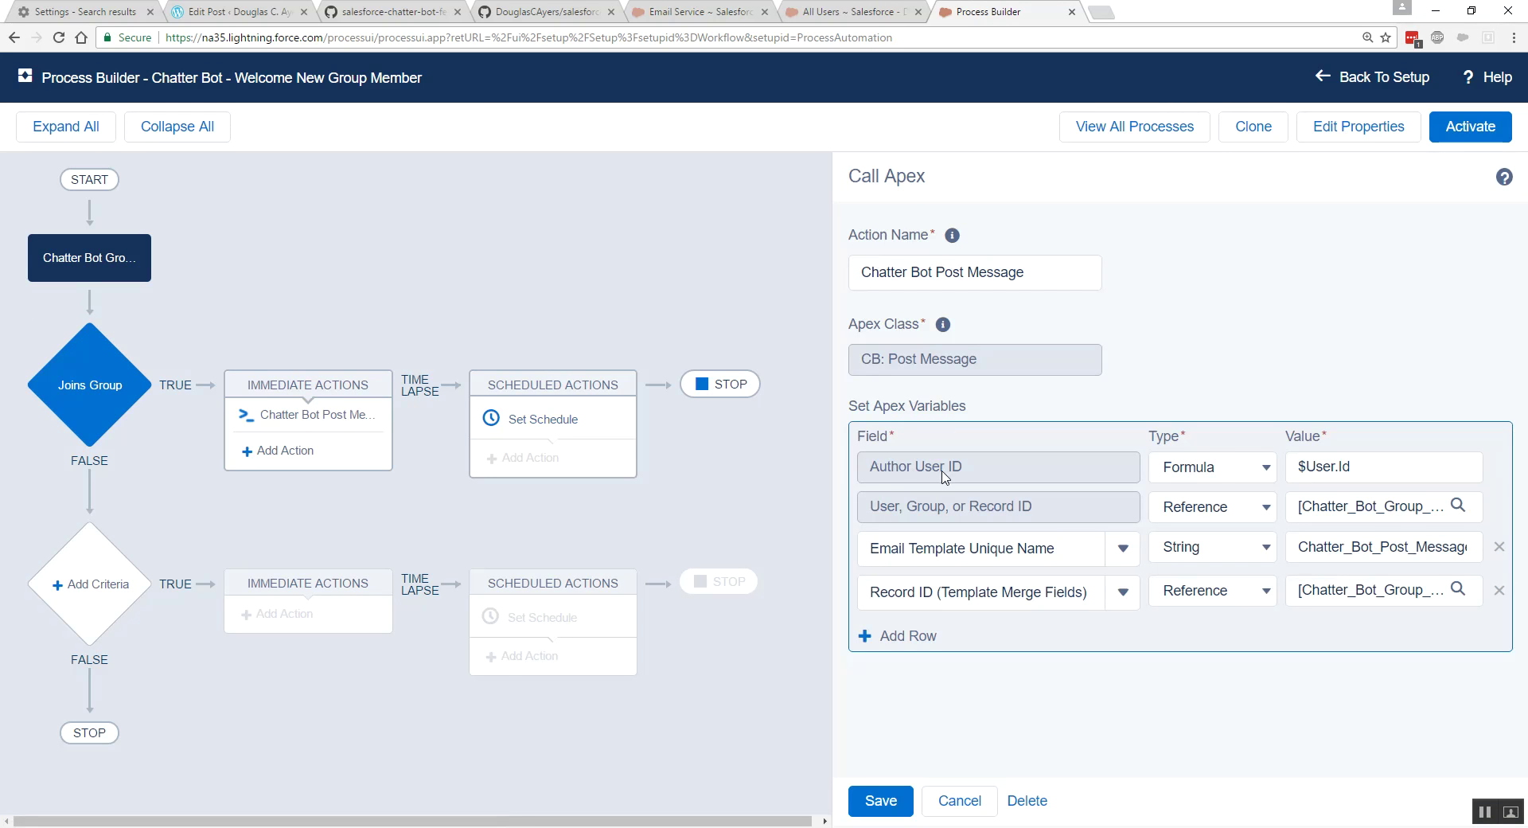
click(1206, 470)
click(1208, 489)
click(1326, 465)
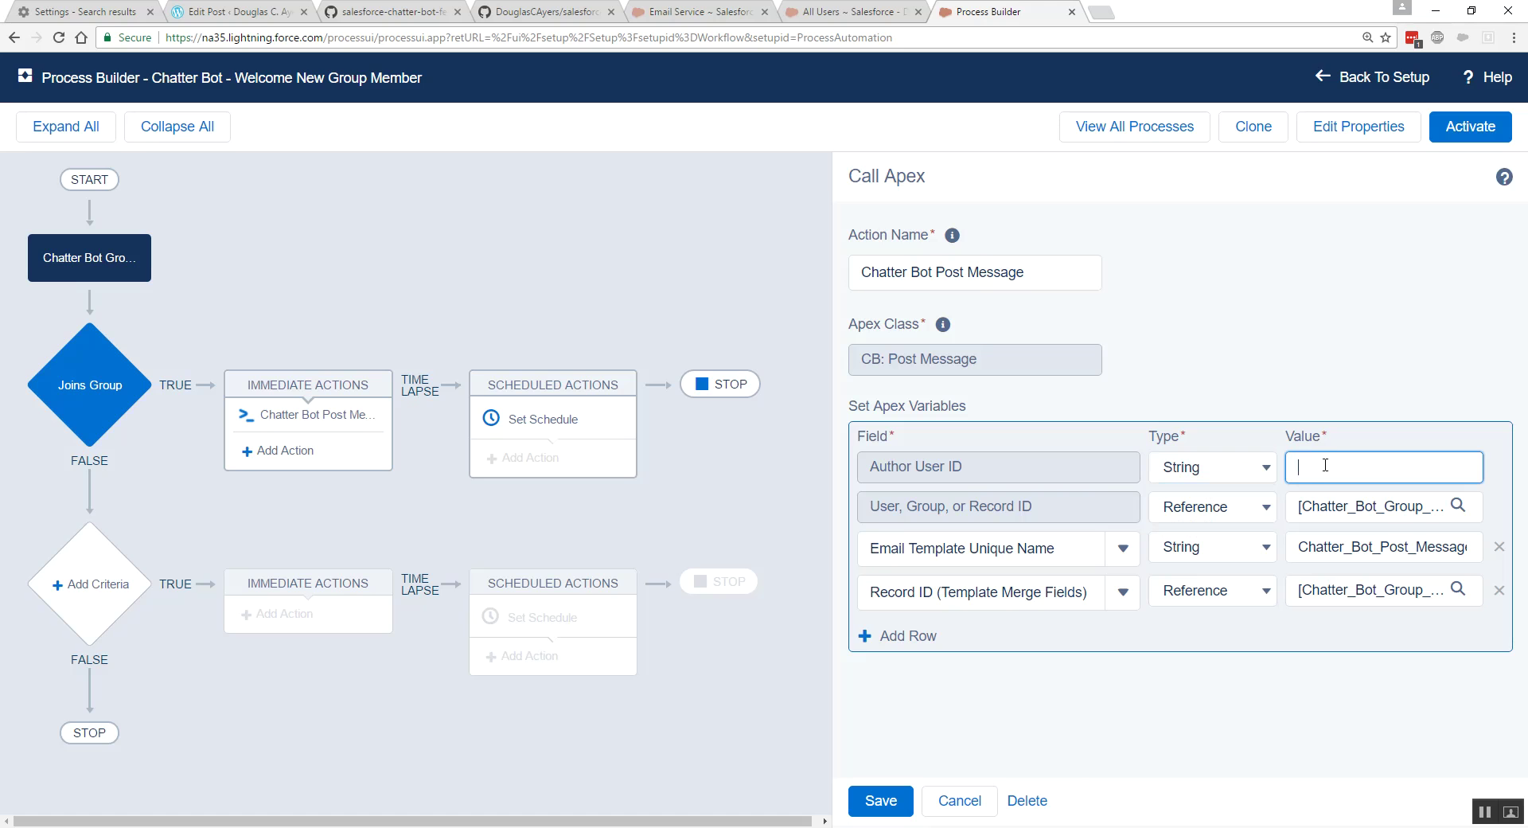
key(ctrl+v)
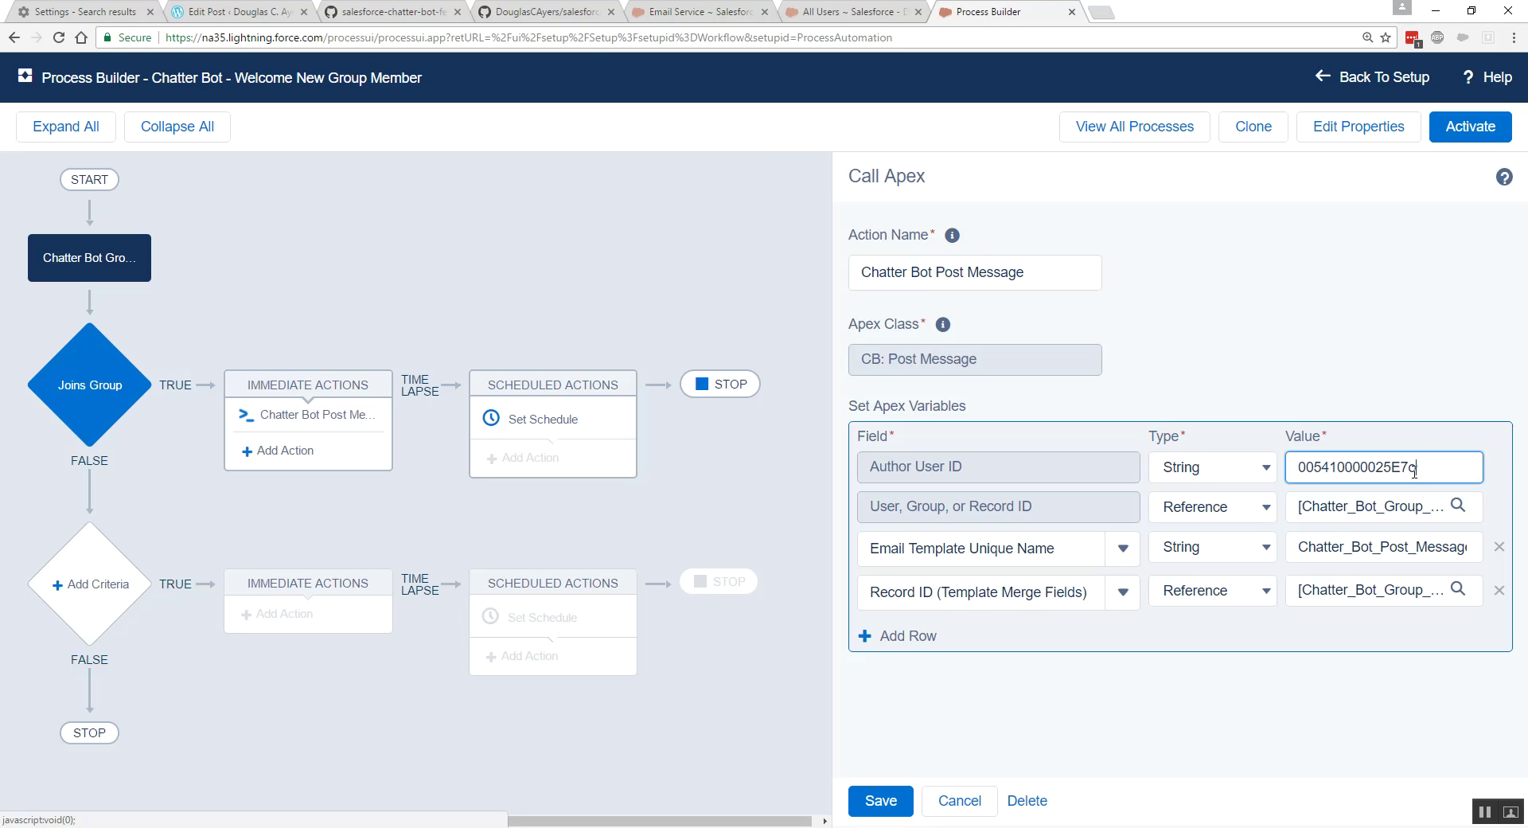
click(882, 799)
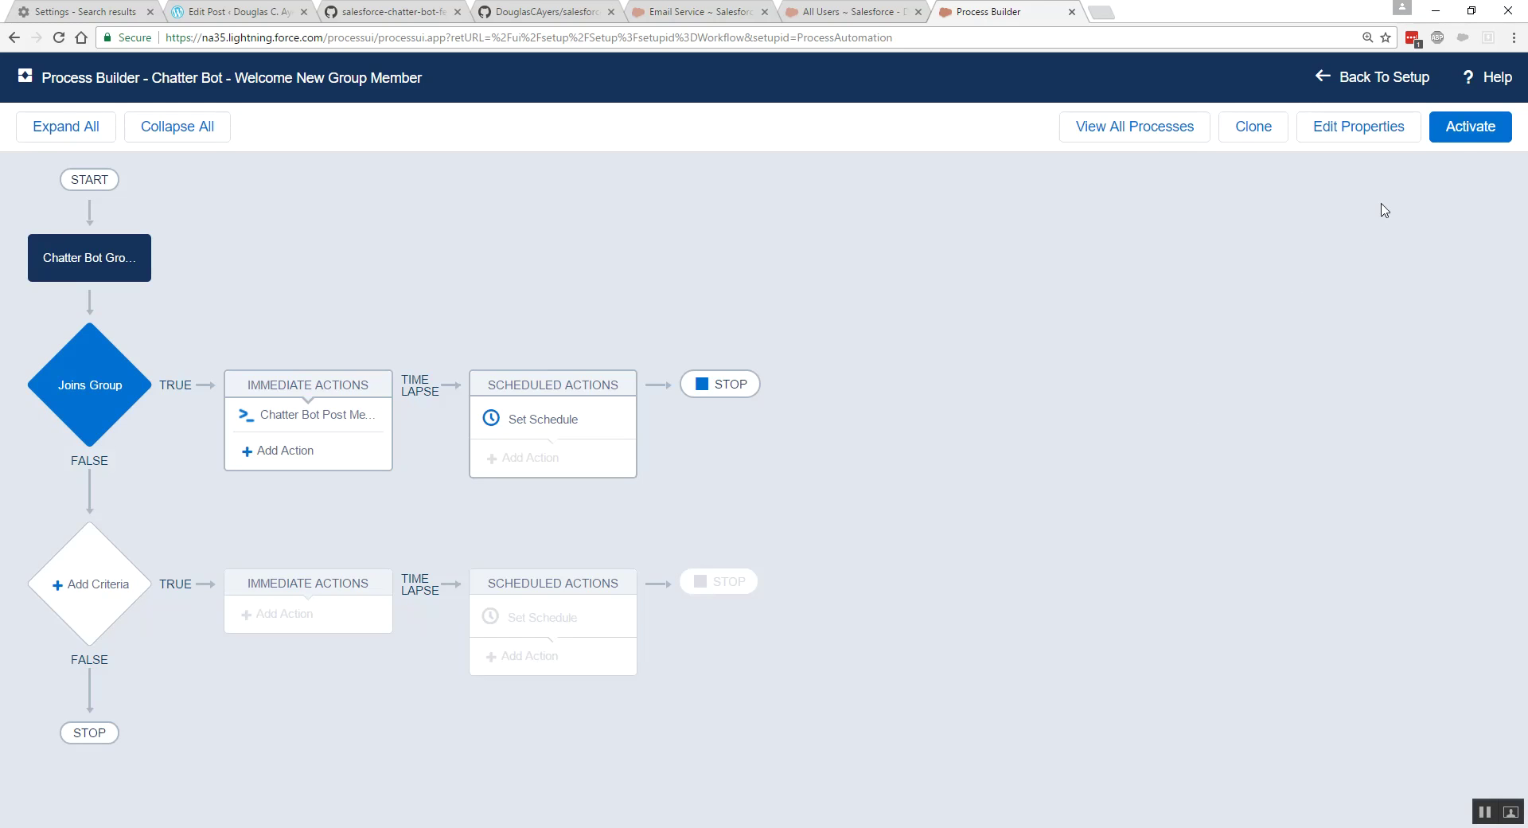
- Activate the new Welcome New Group Member process version and confirm
click(1477, 129)
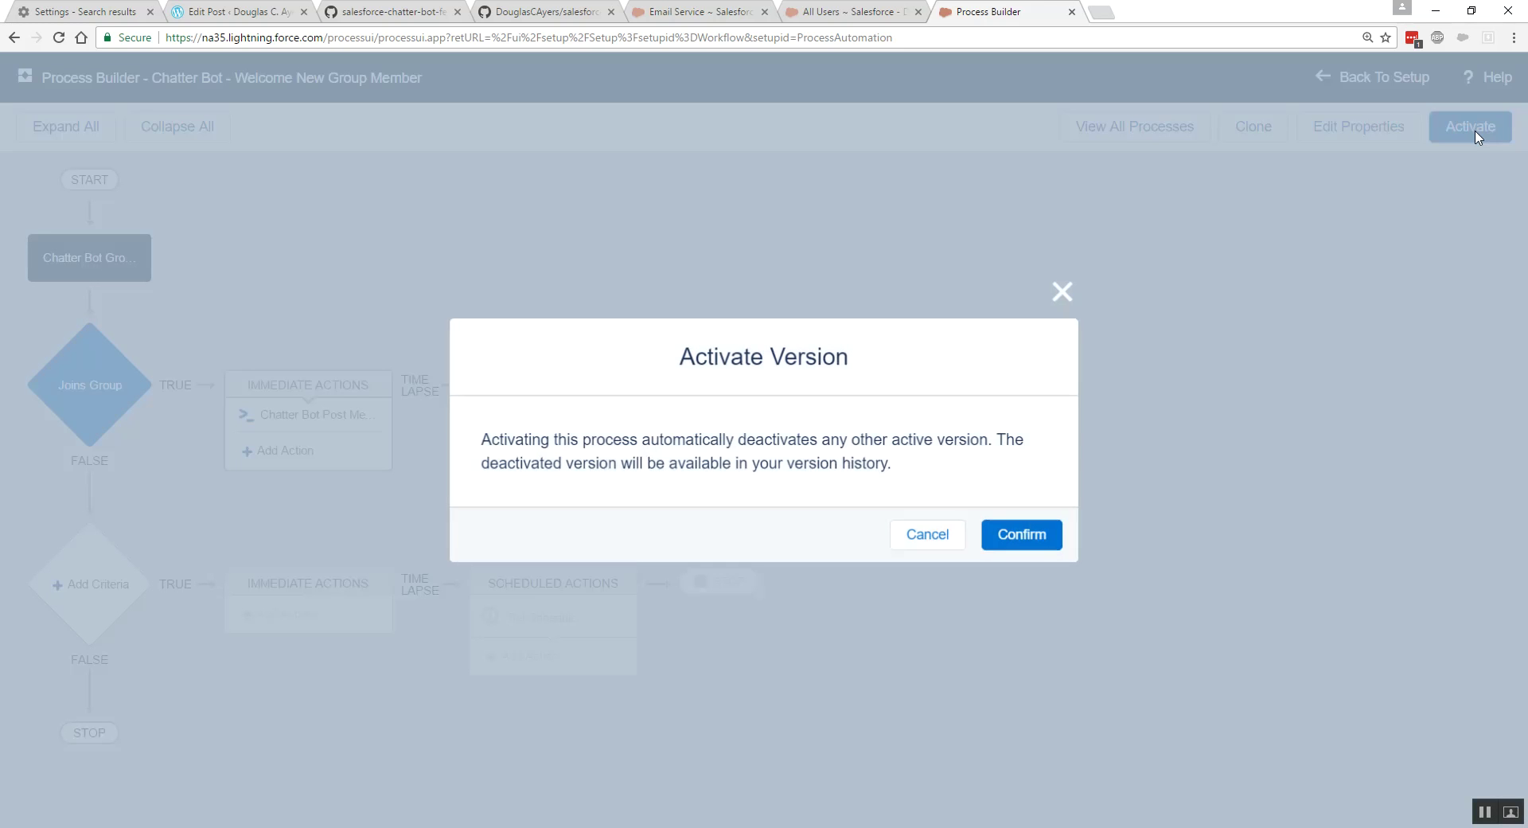
click(1035, 535)
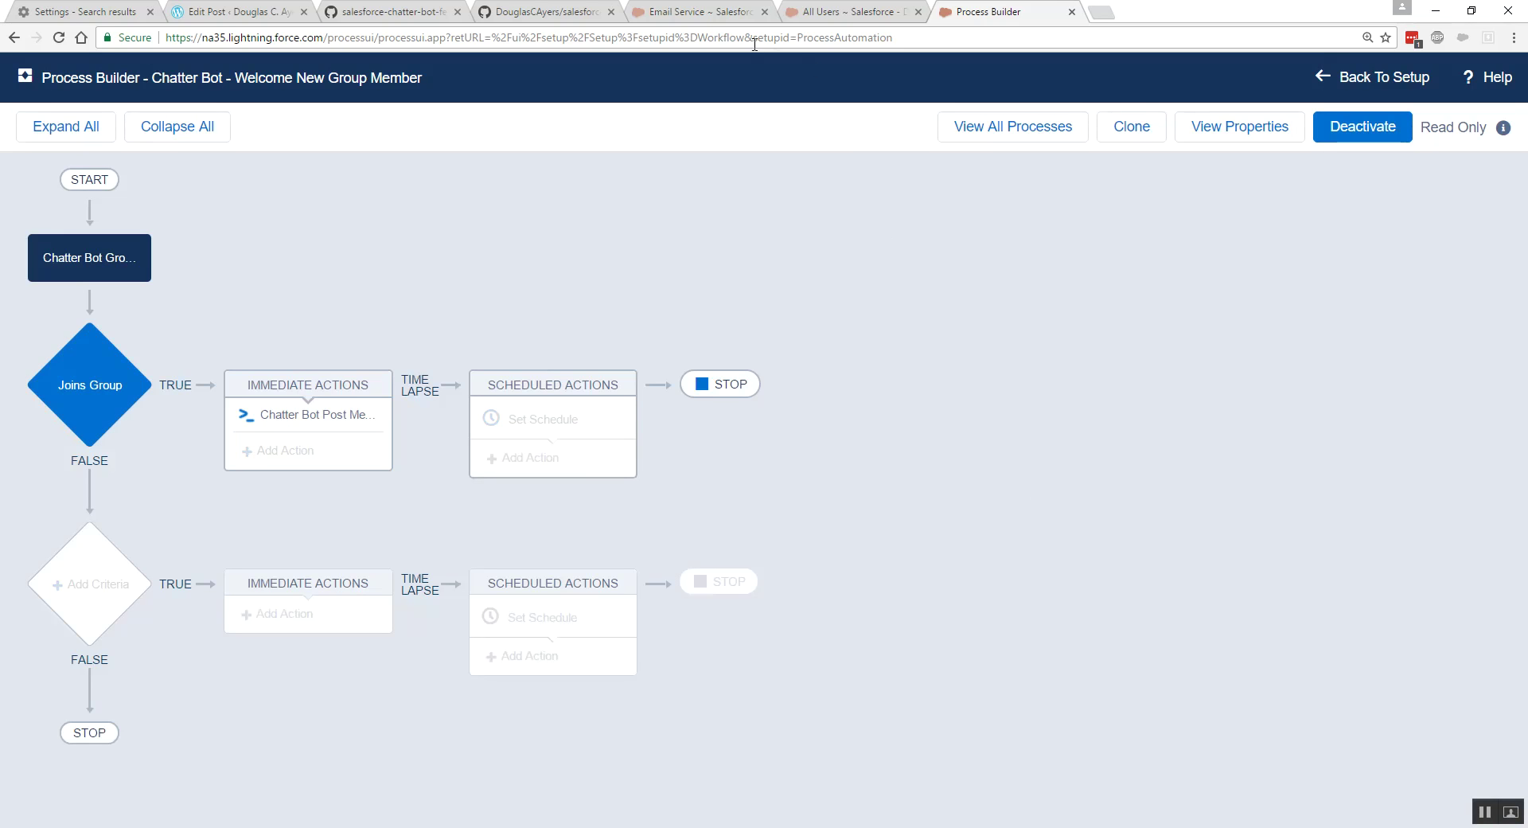
click(808, 13)
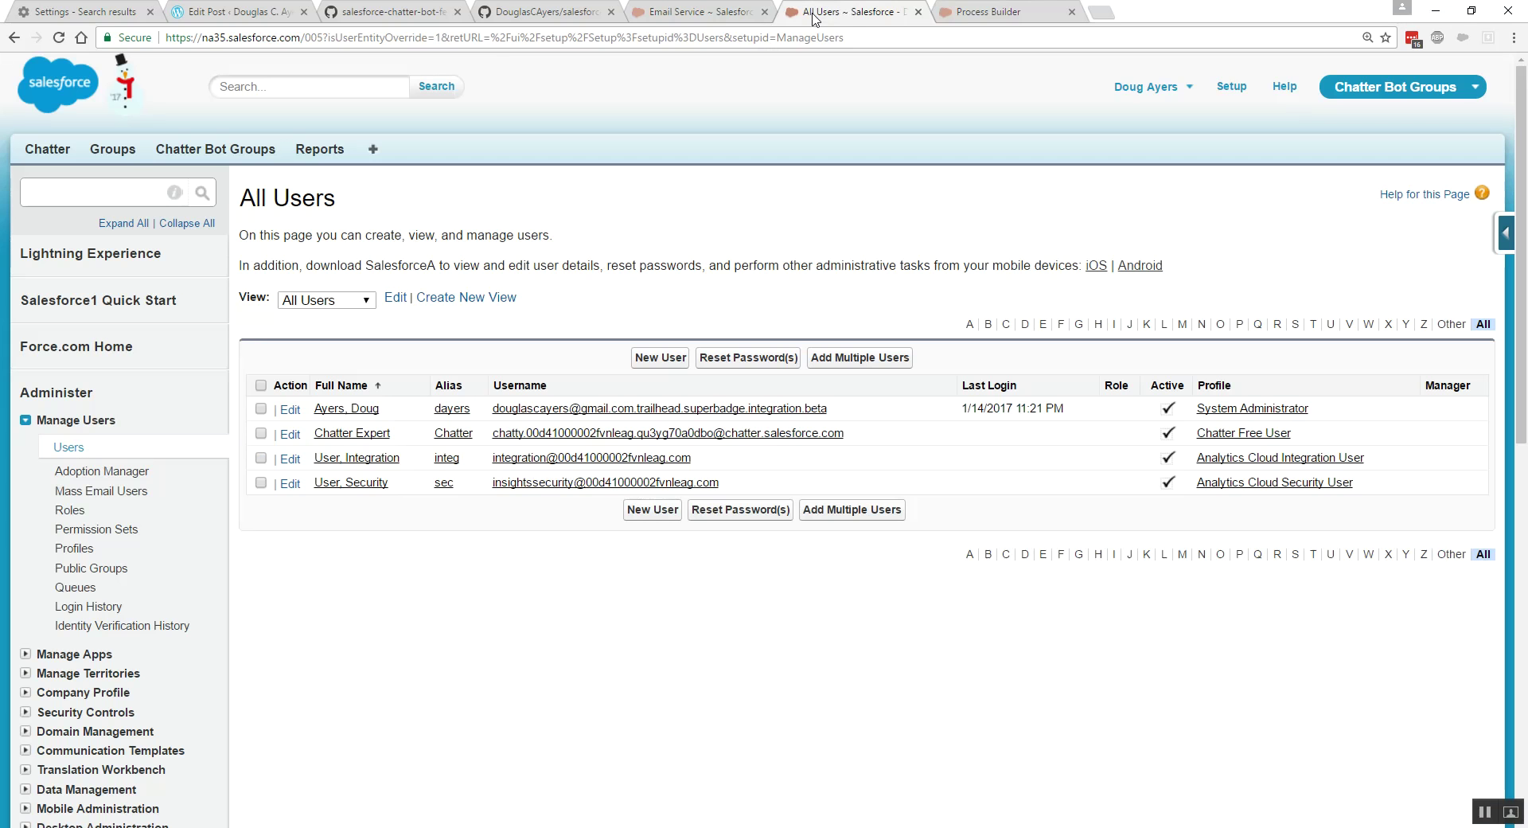
- Add Security User to Chatter Bot Support and expand Chatter Expert's welcome post in the feed
click(113, 152)
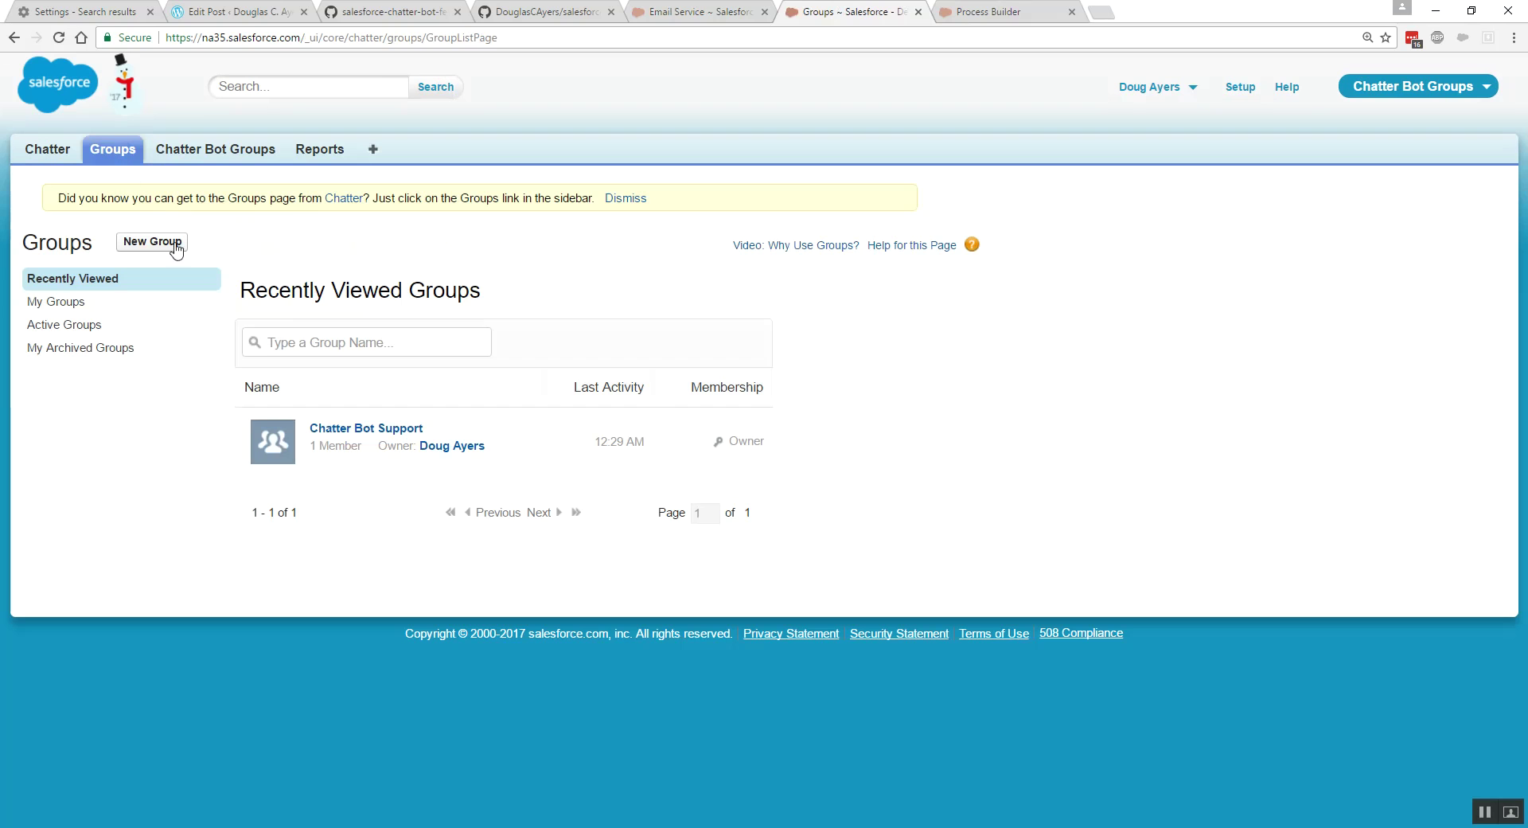
click(363, 430)
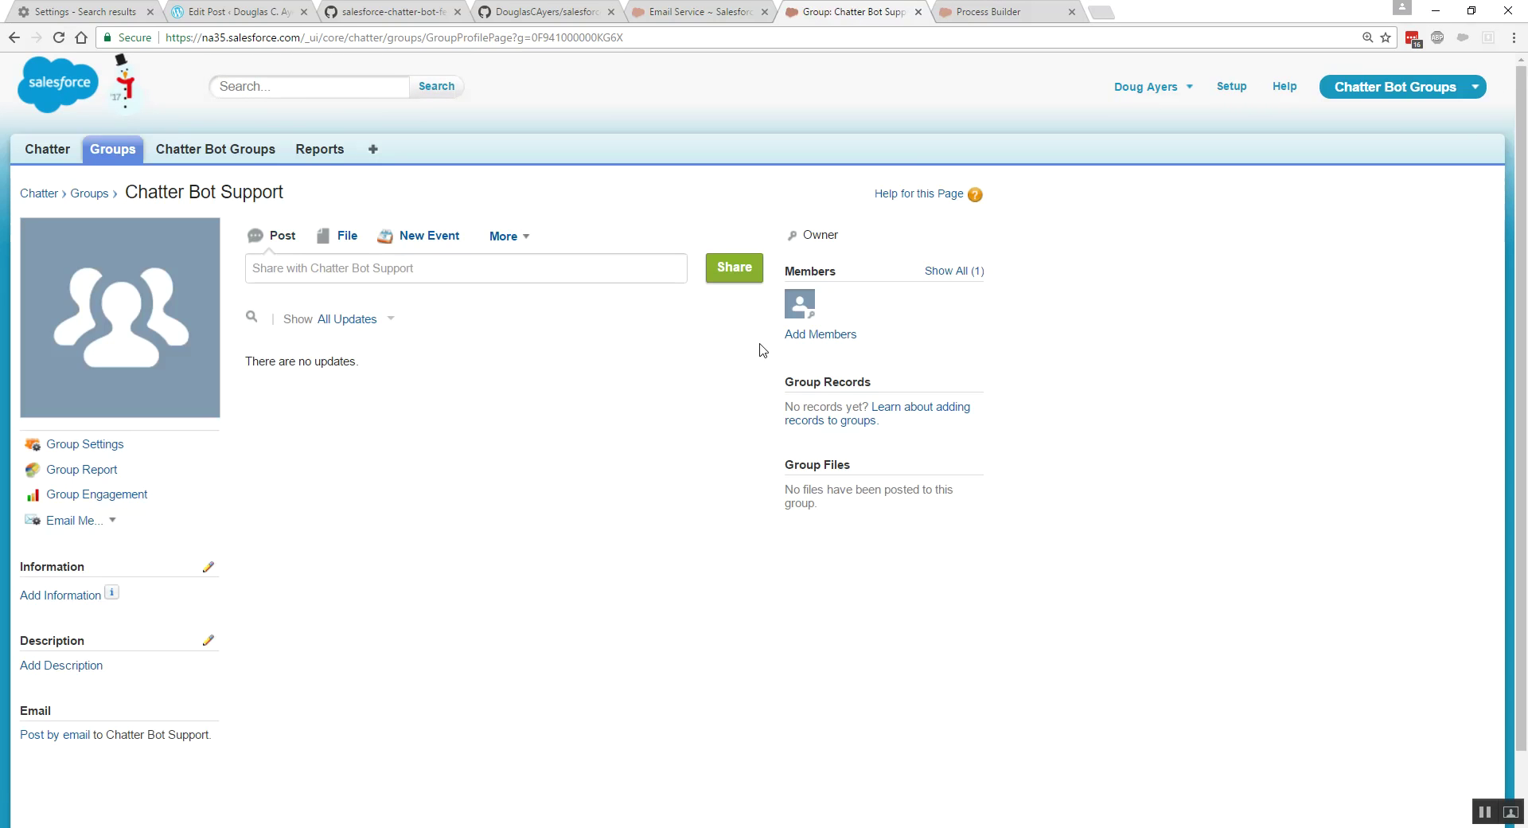
click(814, 335)
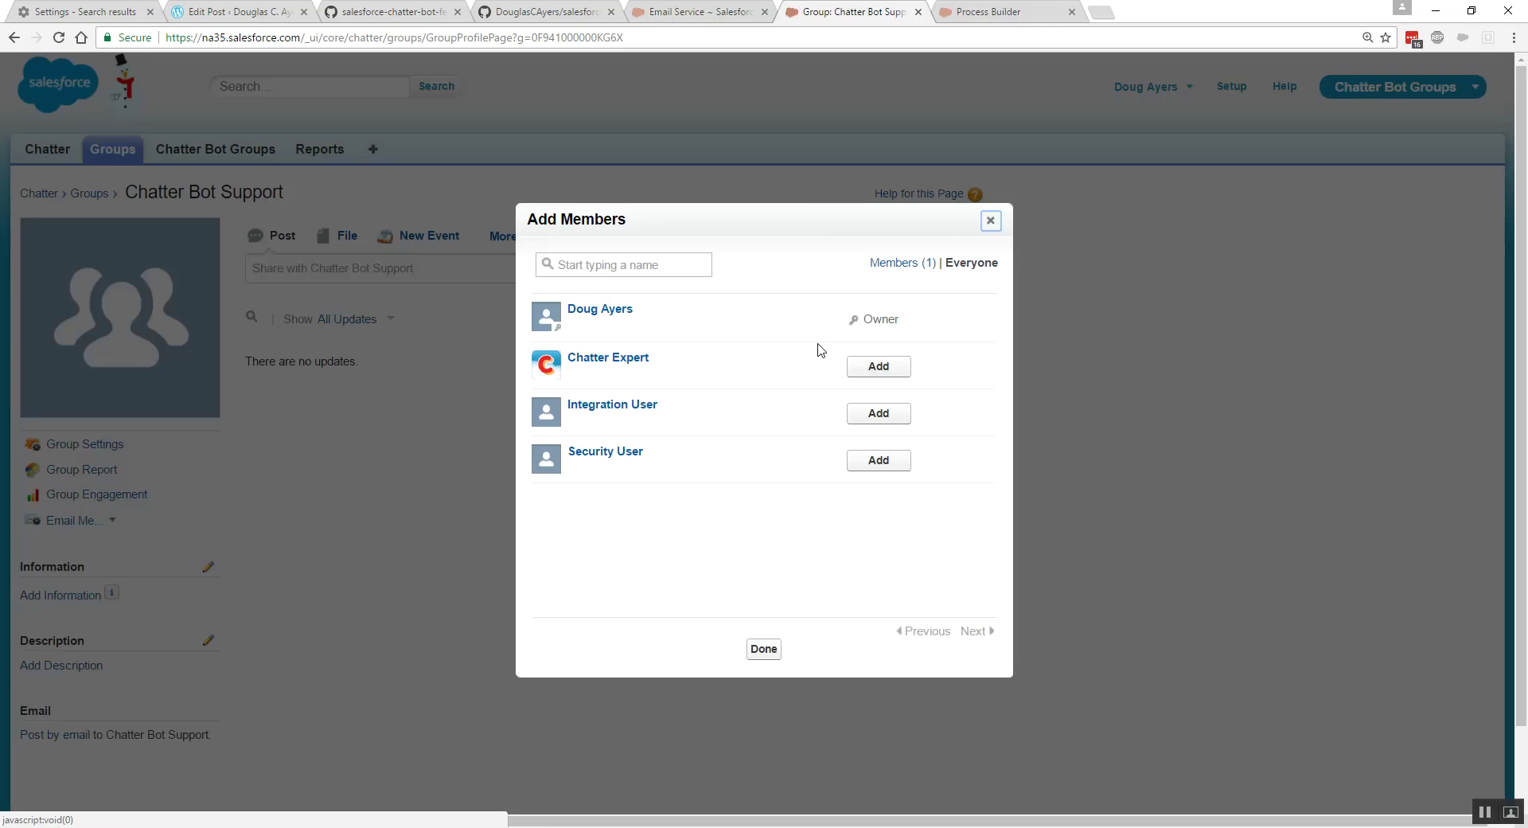
click(879, 462)
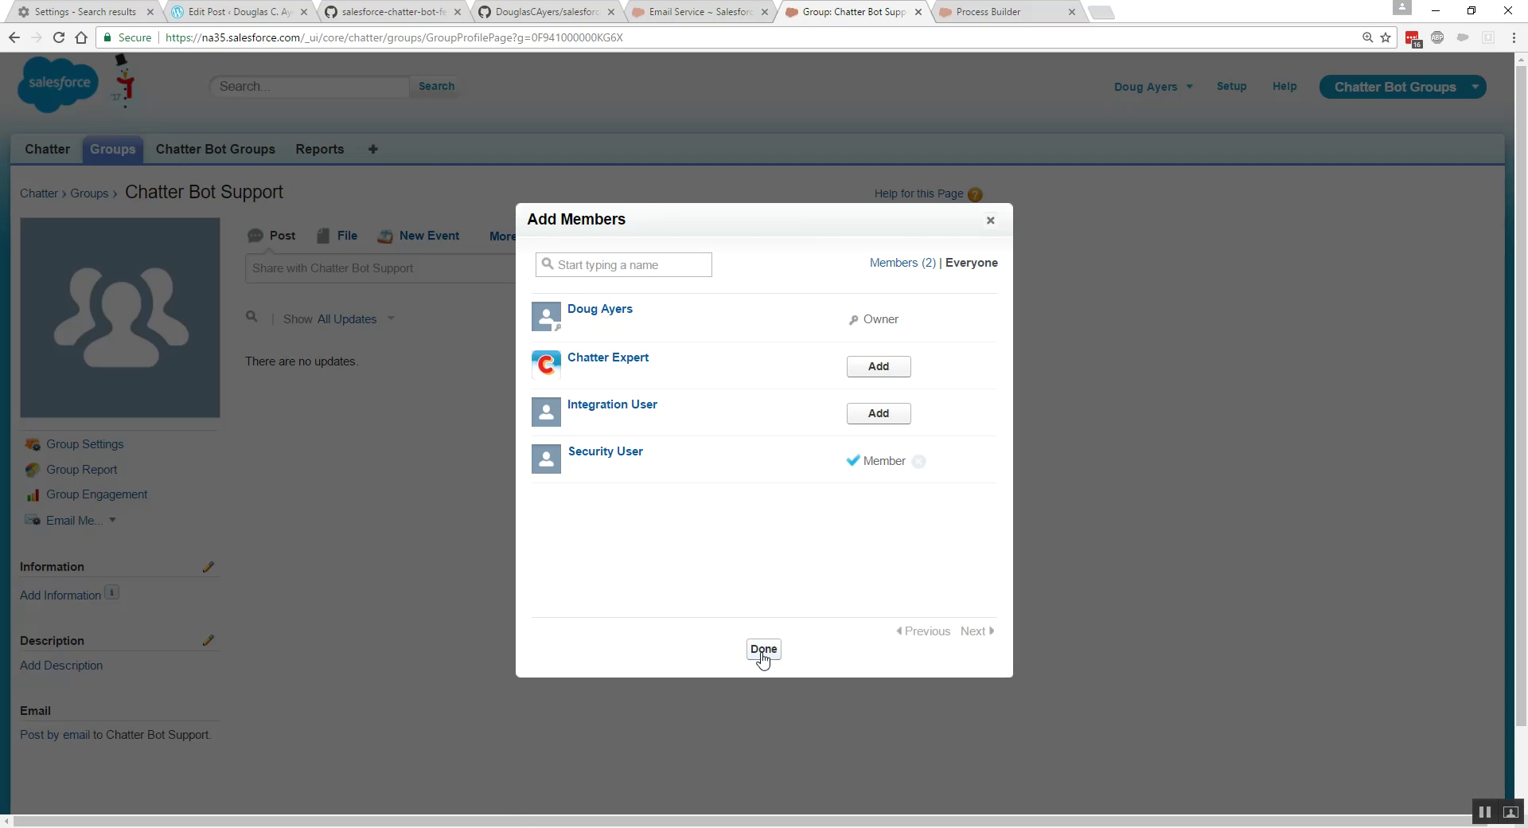
click(764, 651)
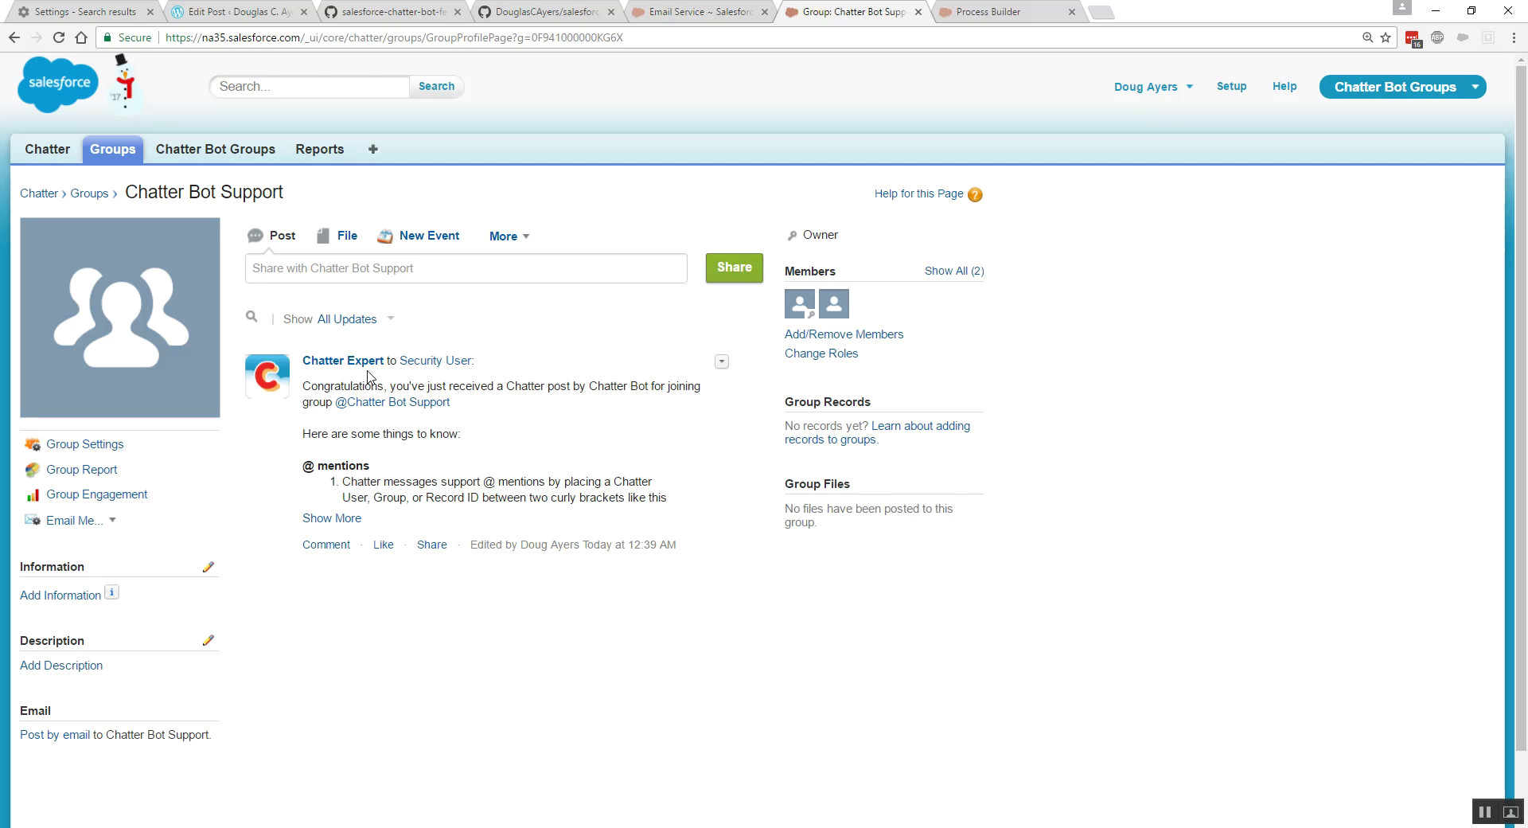
click(355, 522)
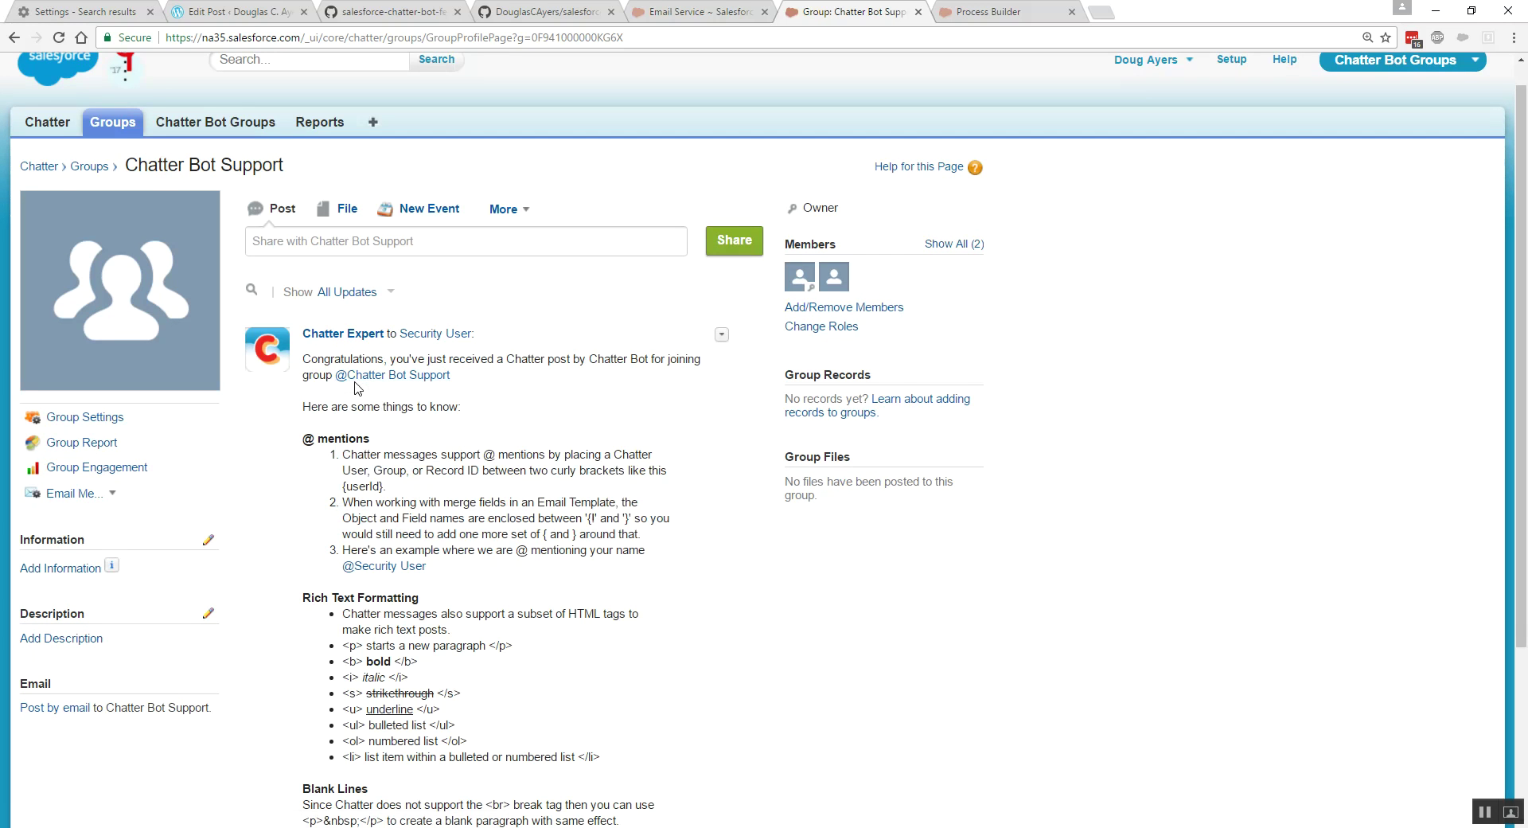
scroll(429, 390, down, 2)
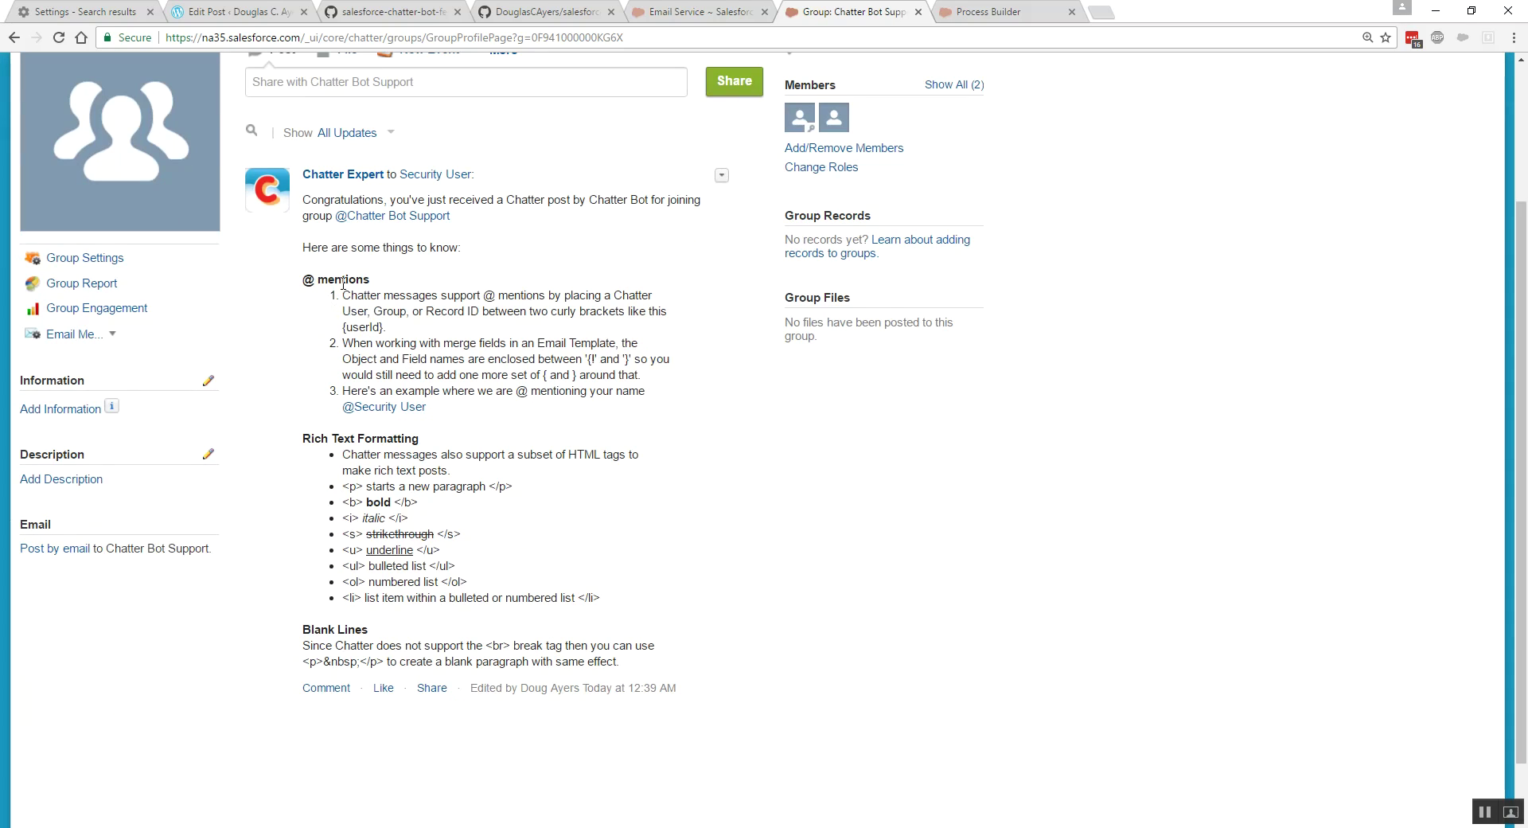